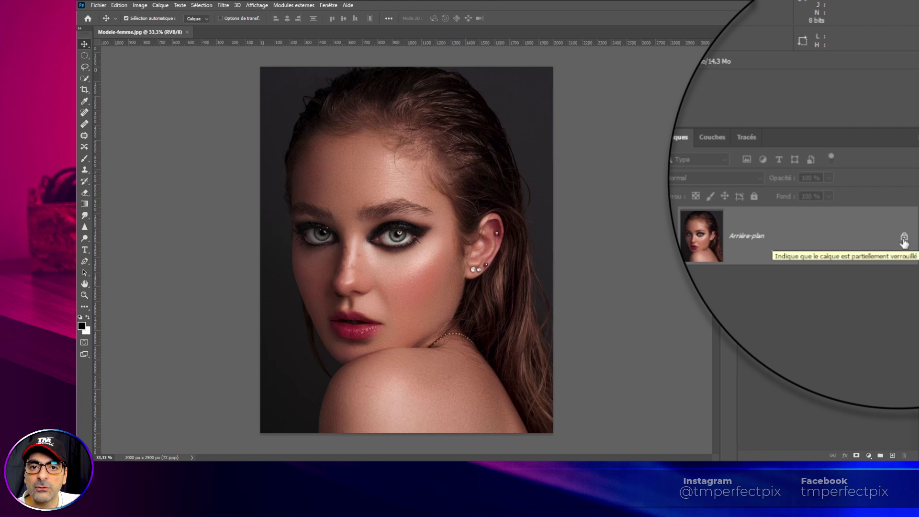
# Unlock the background layer of the portrait and duplicate it twice.
pyautogui.click(903, 238)
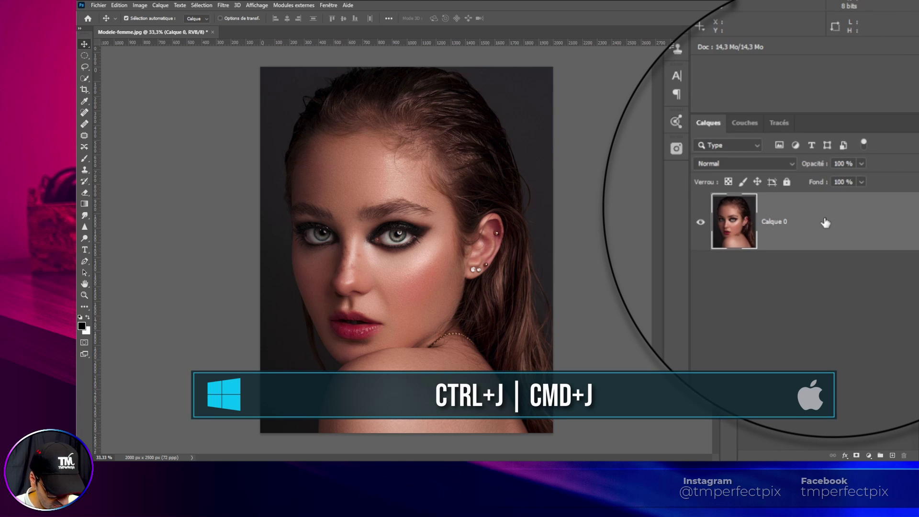
pyautogui.hotkey('ctrl', 'j')
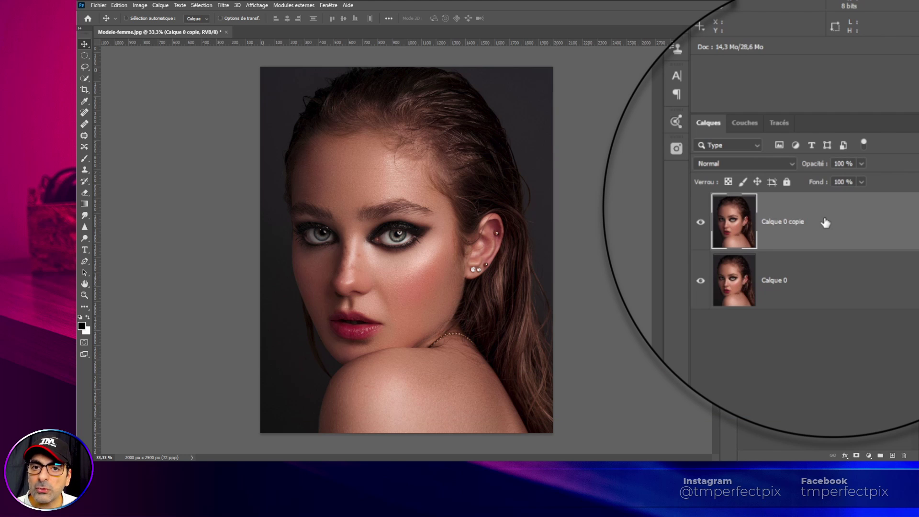
pyautogui.hotkey('ctrl', 'j')
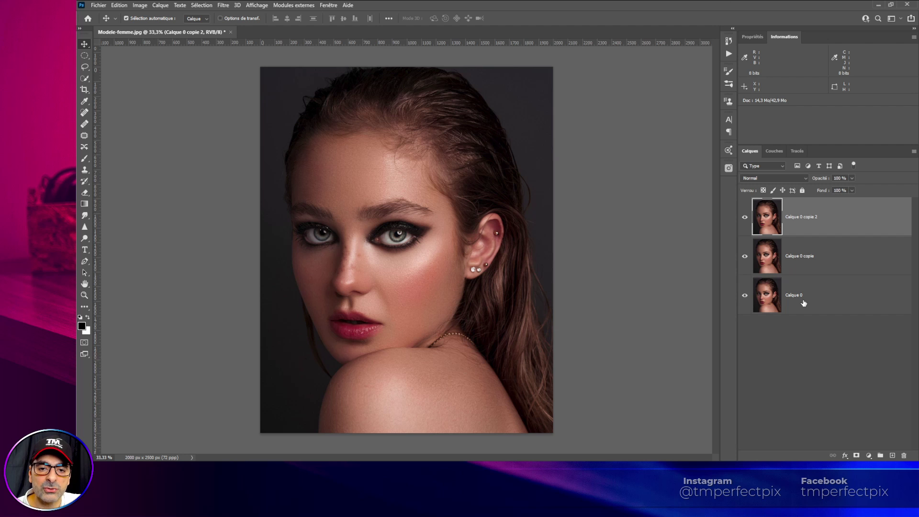
# Rename the lowest portrait layer as "Image du dessous".
pyautogui.click(798, 300)
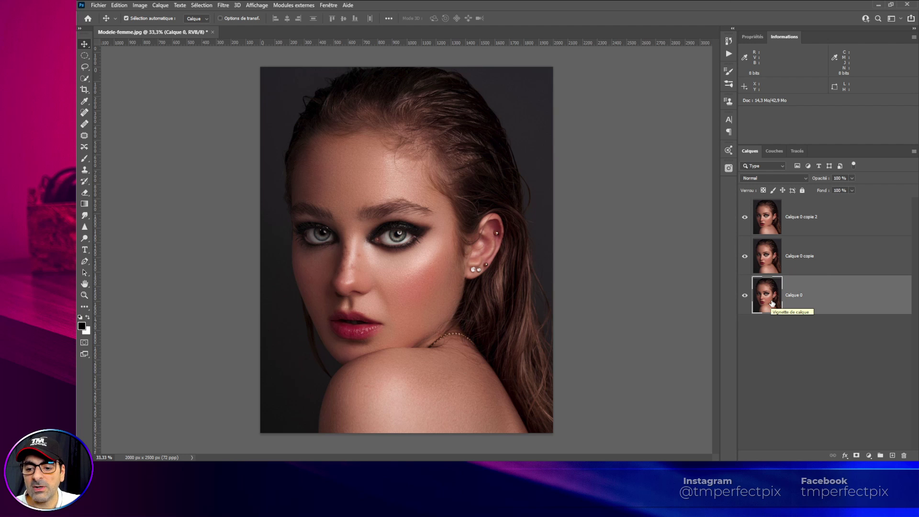
pyautogui.doubleClick(797, 300)
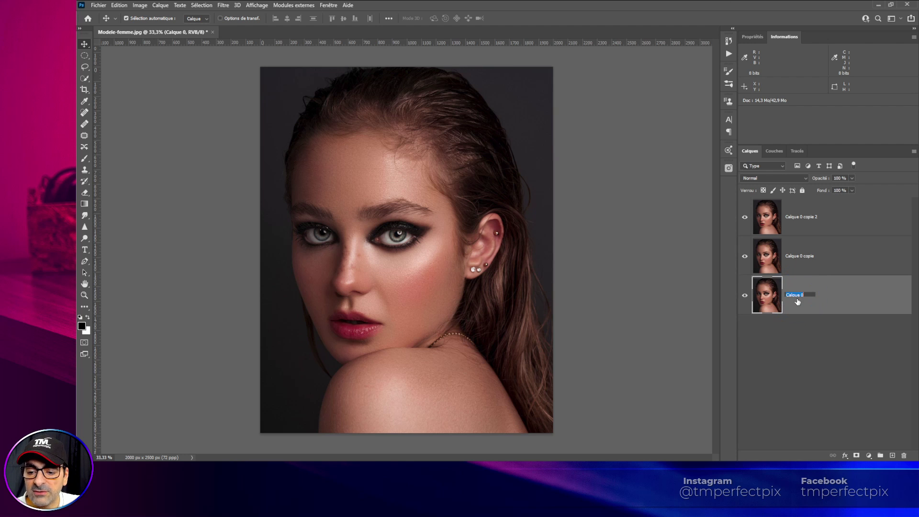
pyautogui.write('Ima')
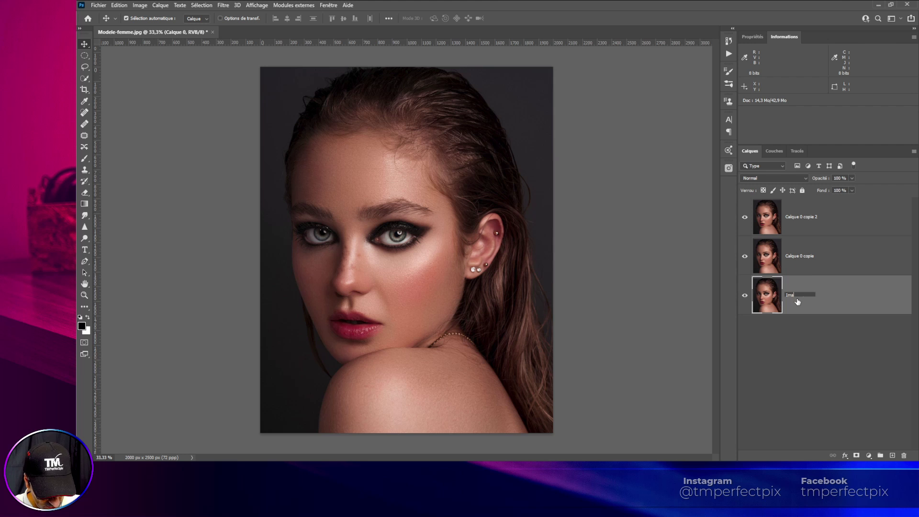
pyautogui.write('ge')
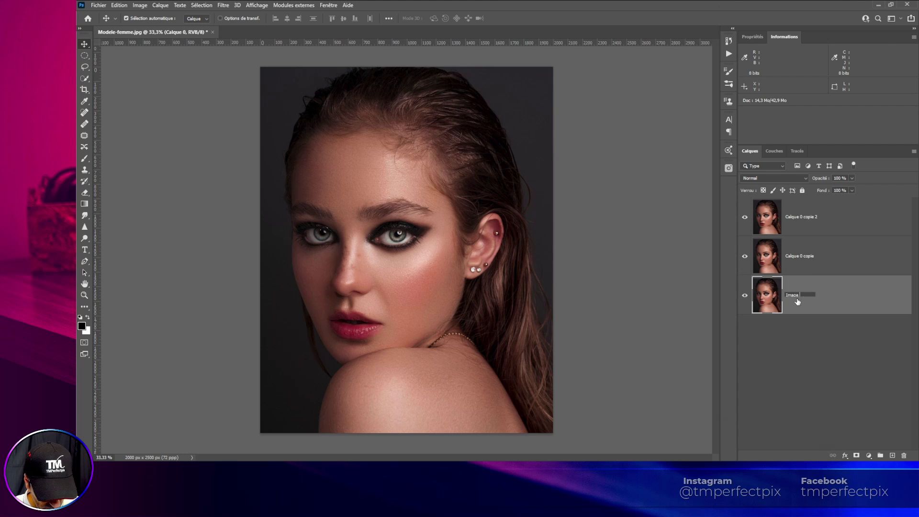
pyautogui.write(' du dessous')
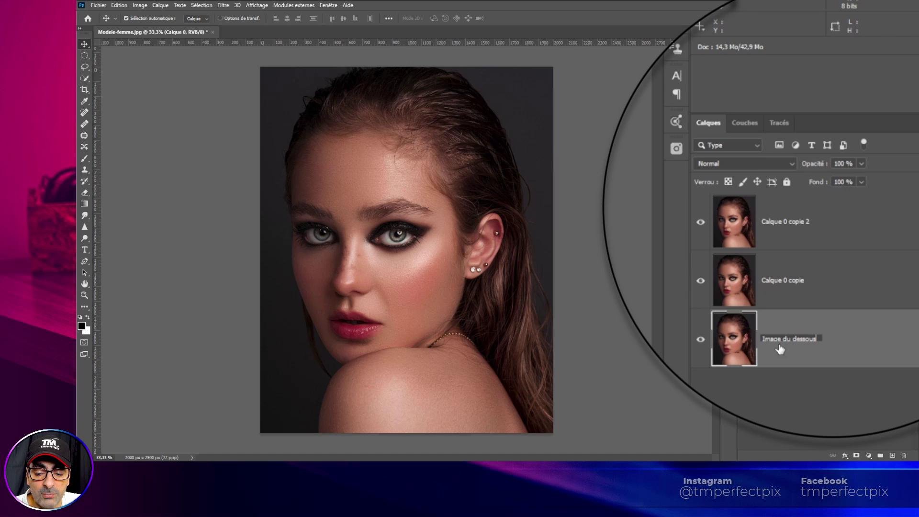
pyautogui.click(807, 349)
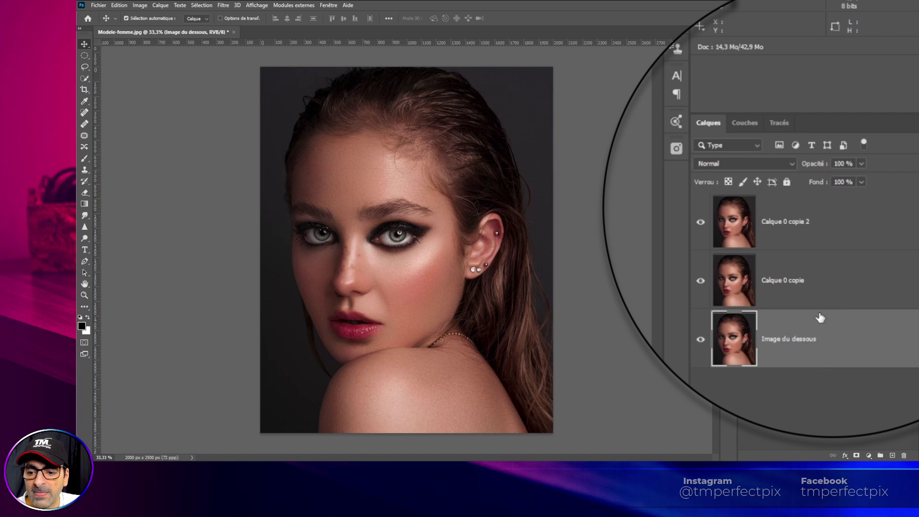
# Rename the middle portrait layer as "Photo".
pyautogui.click(781, 289)
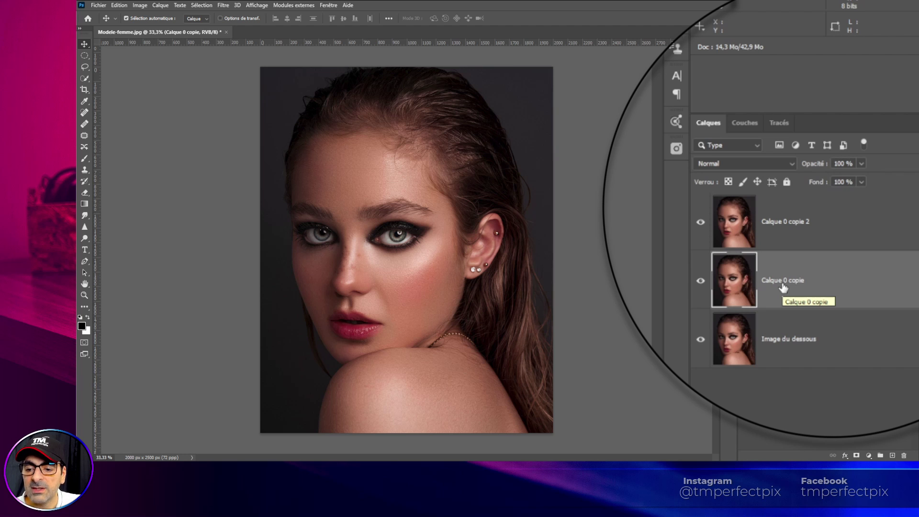
pyautogui.doubleClick(783, 283)
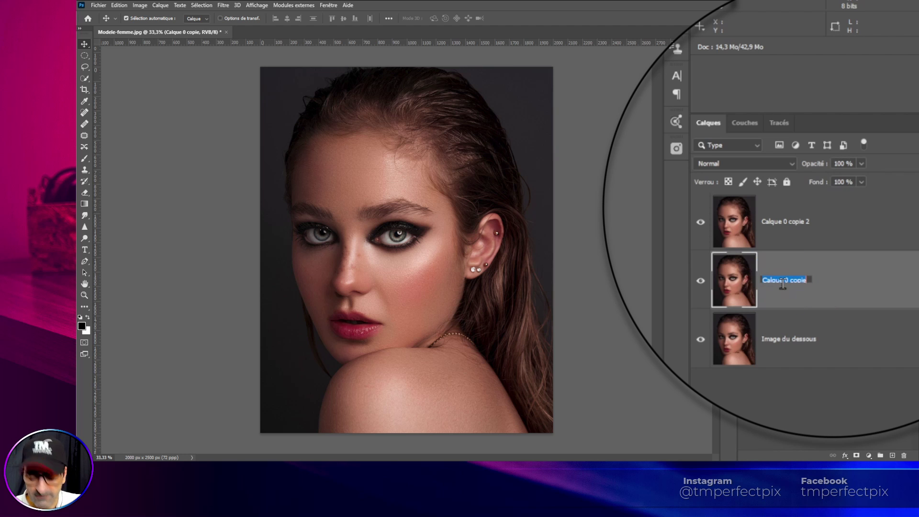
pyautogui.write('Photo')
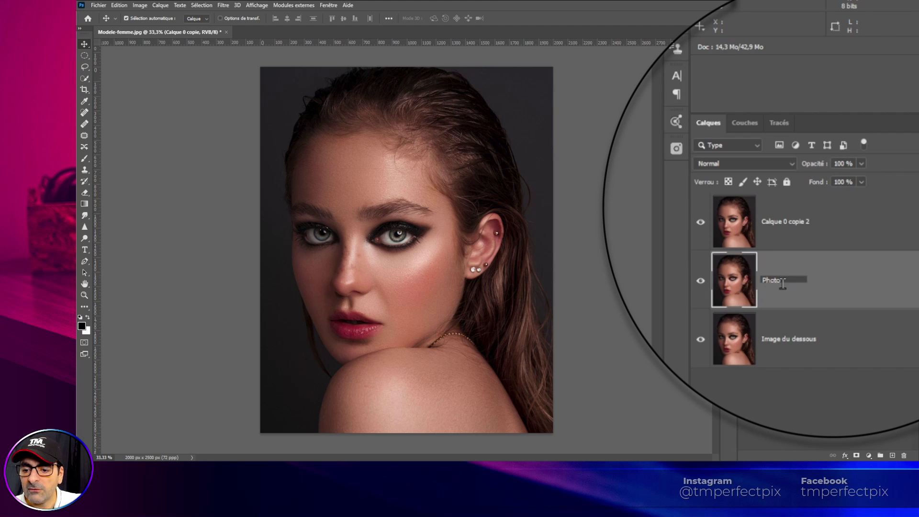
pyautogui.press('Return')
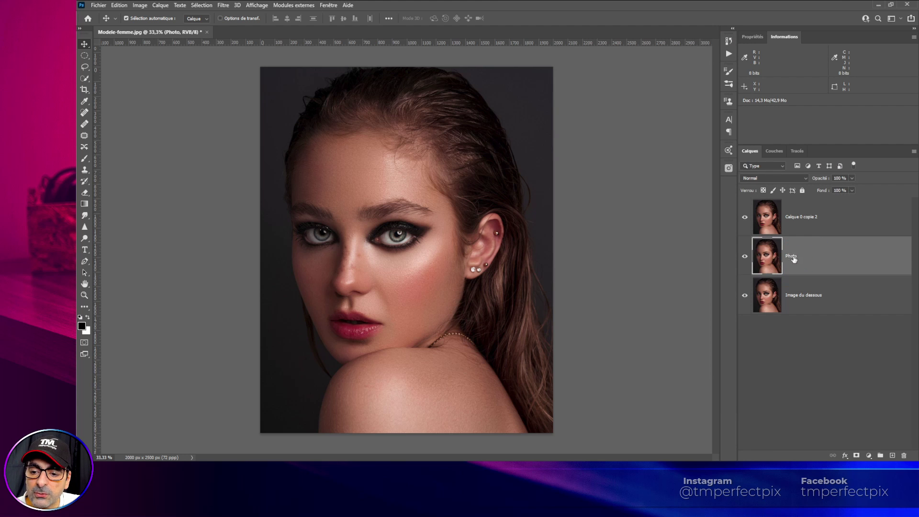
# Rename the uppermost portrait layer as "Image du Dessus".
pyautogui.doubleClick(795, 221)
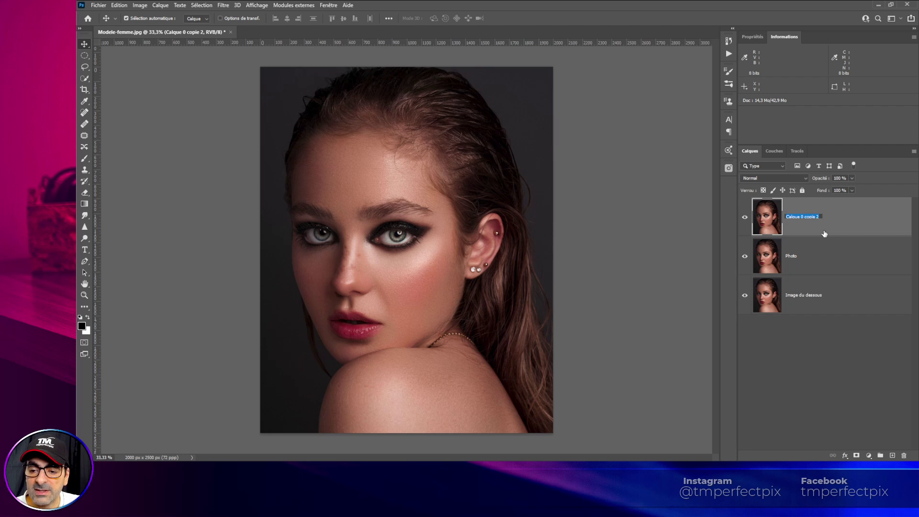
pyautogui.write('Image')
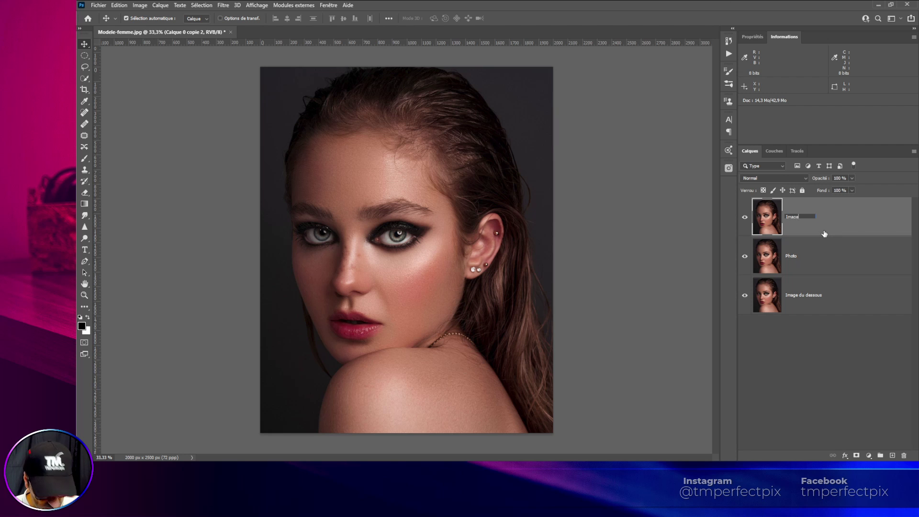
pyautogui.write(' du Dessus')
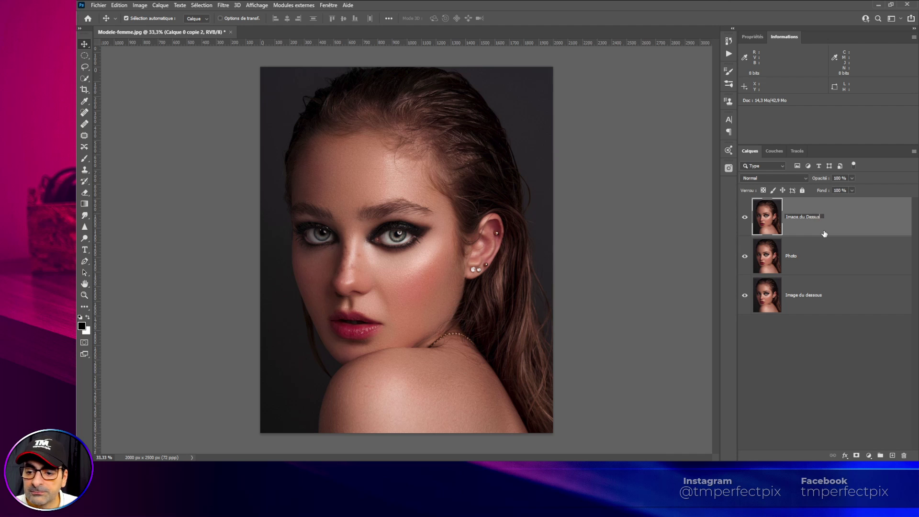
pyautogui.press('Return')
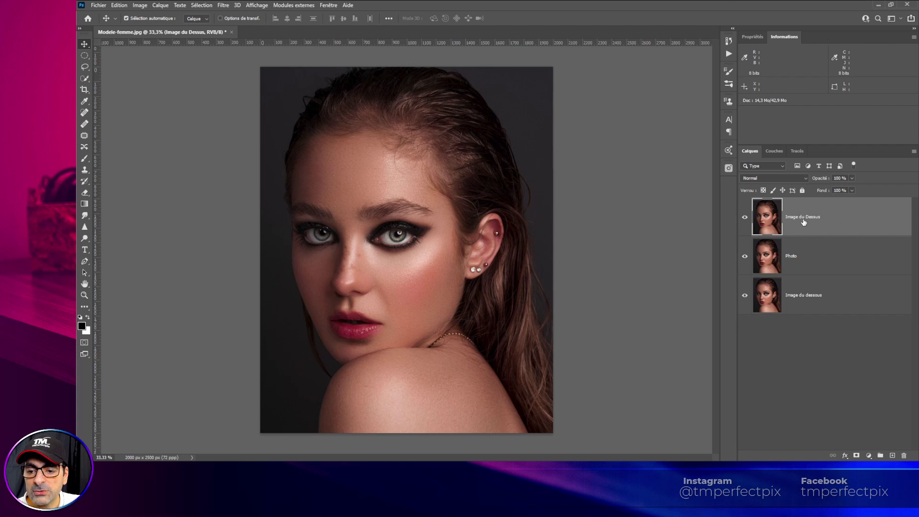
# Hide the Photo and Image du dessous layers so only Image du Dessus stays displayed.
pyautogui.click(745, 256)
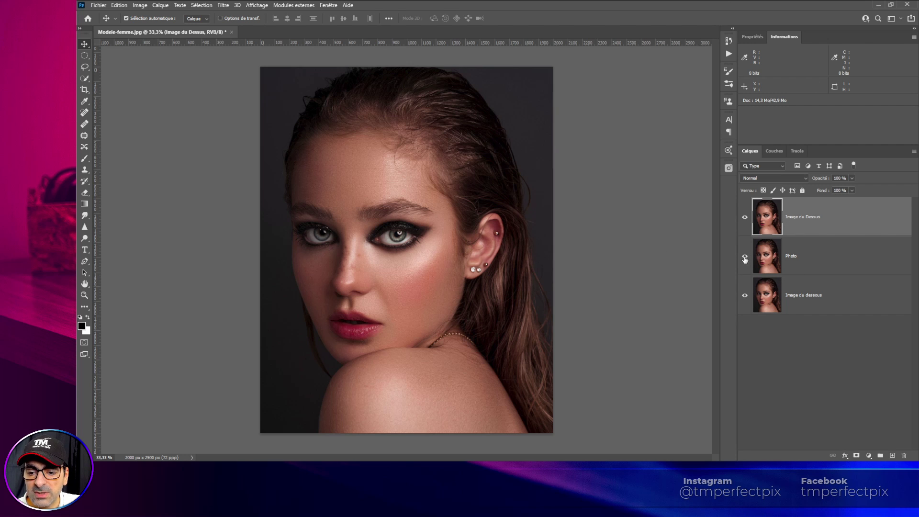
pyautogui.click(744, 295)
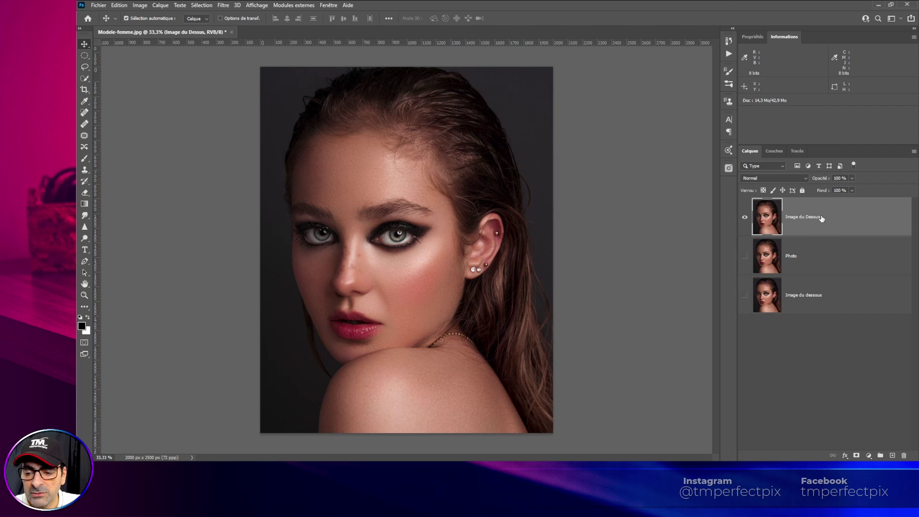
pyautogui.rightClick(847, 216)
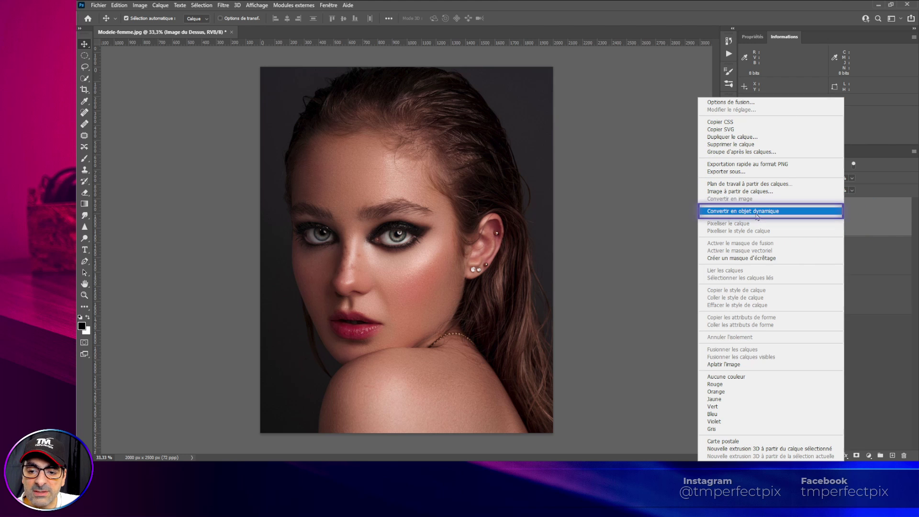
pyautogui.click(863, 221)
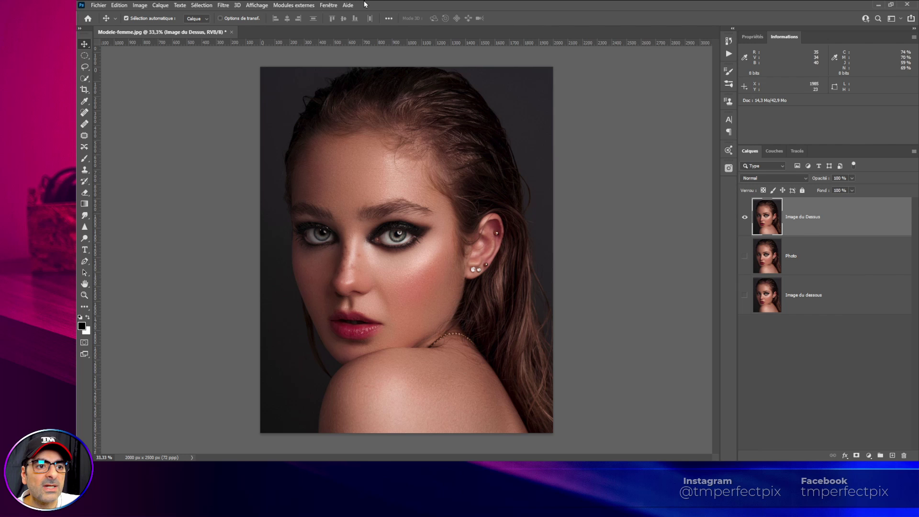
pyautogui.click(223, 5)
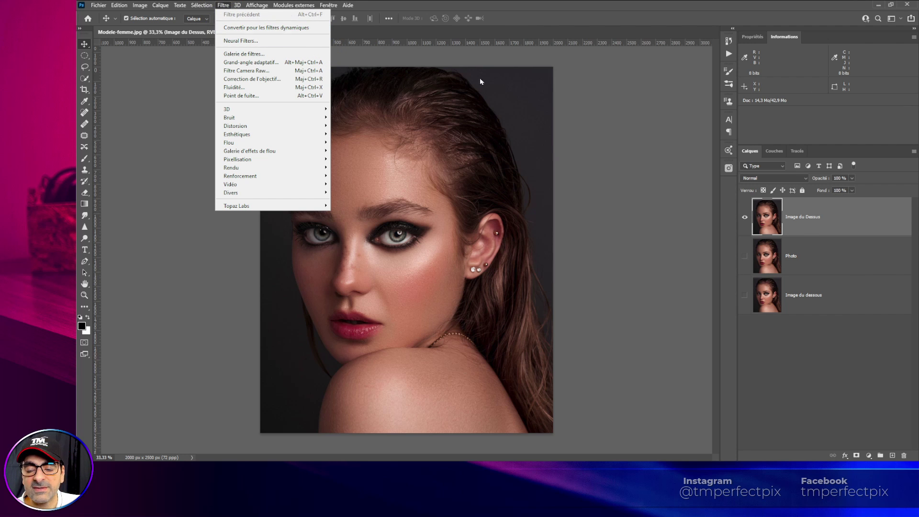
pyautogui.click(850, 218)
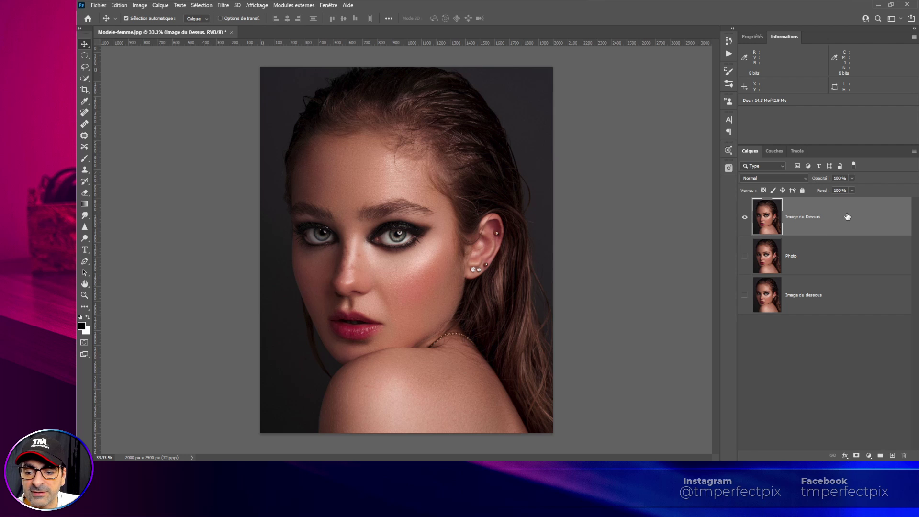
# Convert the Image du Dessus layer to a smart object.
pyautogui.rightClick(847, 218)
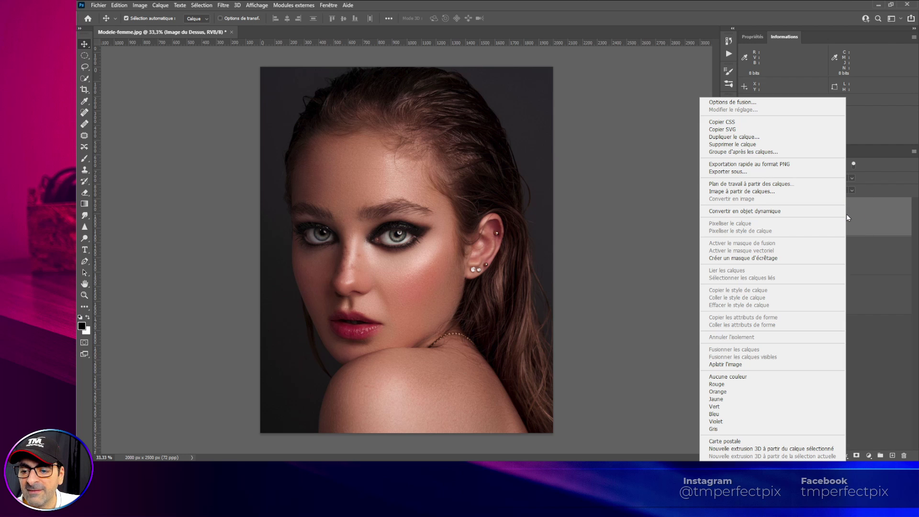
pyautogui.click(766, 212)
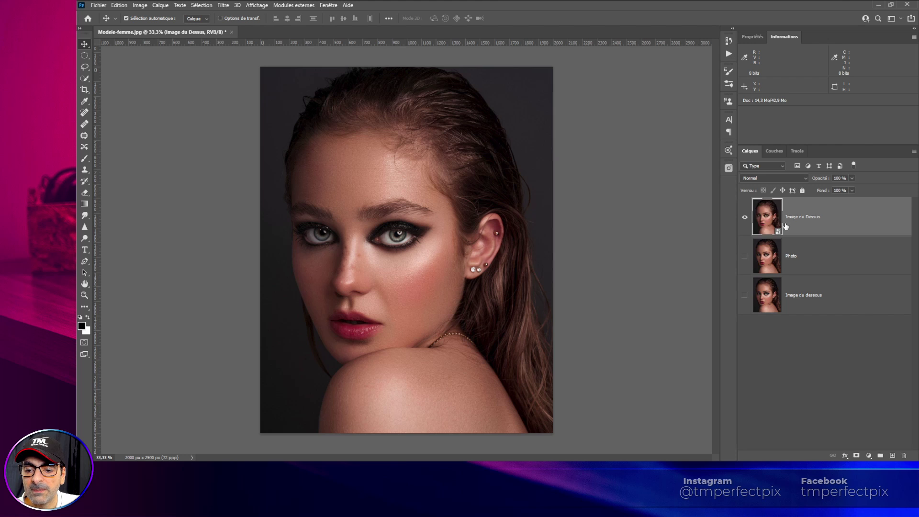
pyautogui.doubleClick(744, 249)
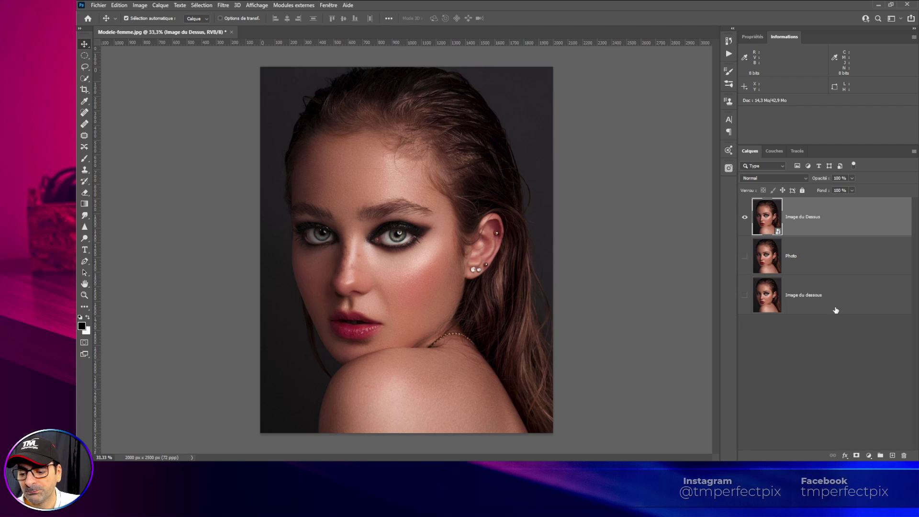
# Add a Curves adjustment layer above Image du Dessus and lower its white point to an output of 0.
pyautogui.click(868, 455)
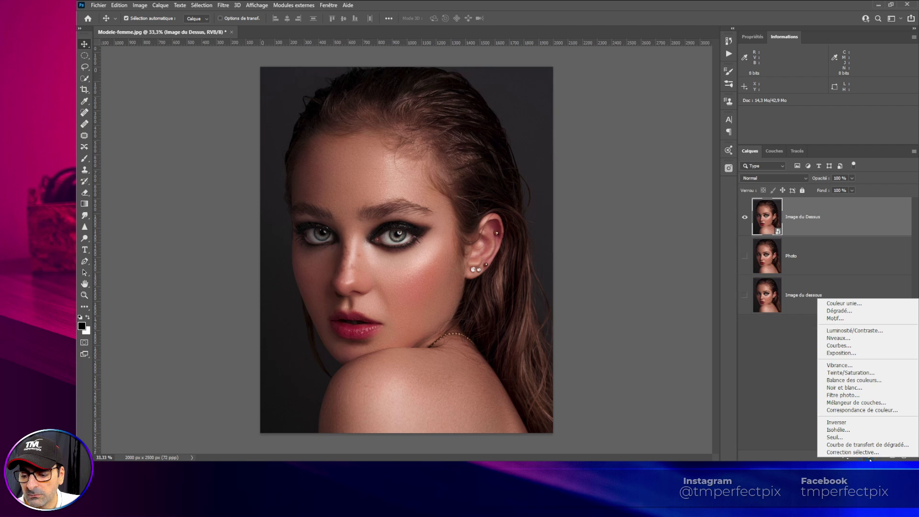
pyautogui.click(789, 431)
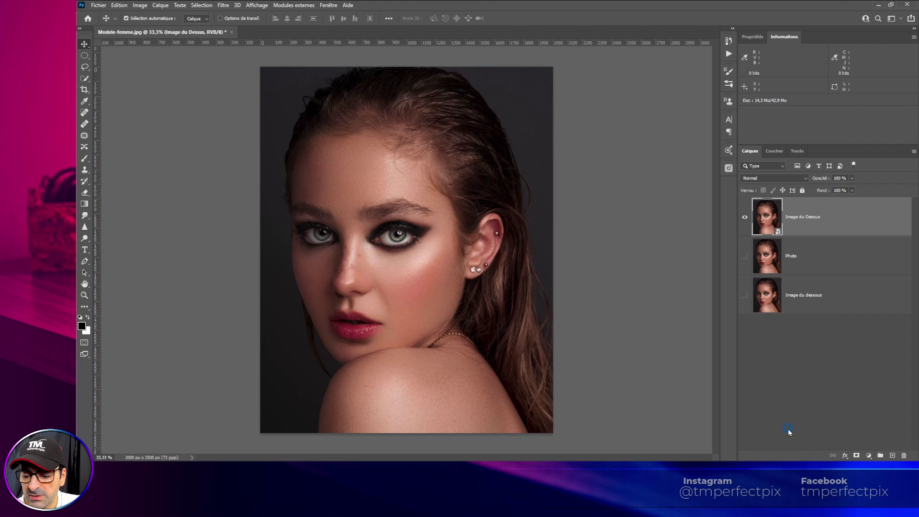
pyautogui.click(868, 455)
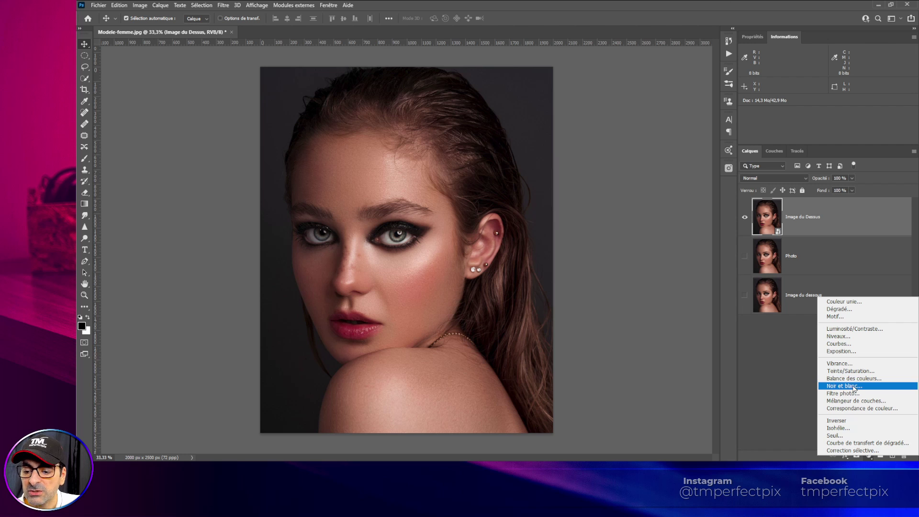
pyautogui.click(837, 346)
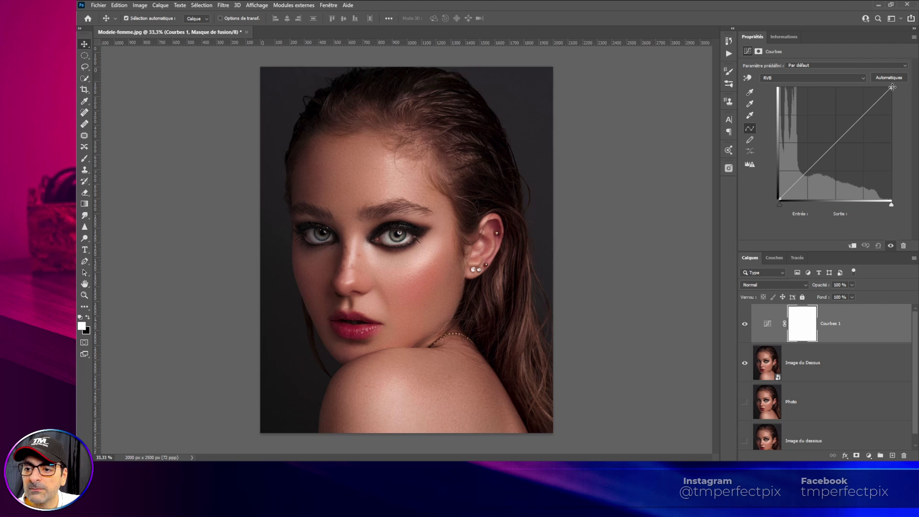
pyautogui.moveTo(892, 87); pyautogui.dragTo(915, 205)
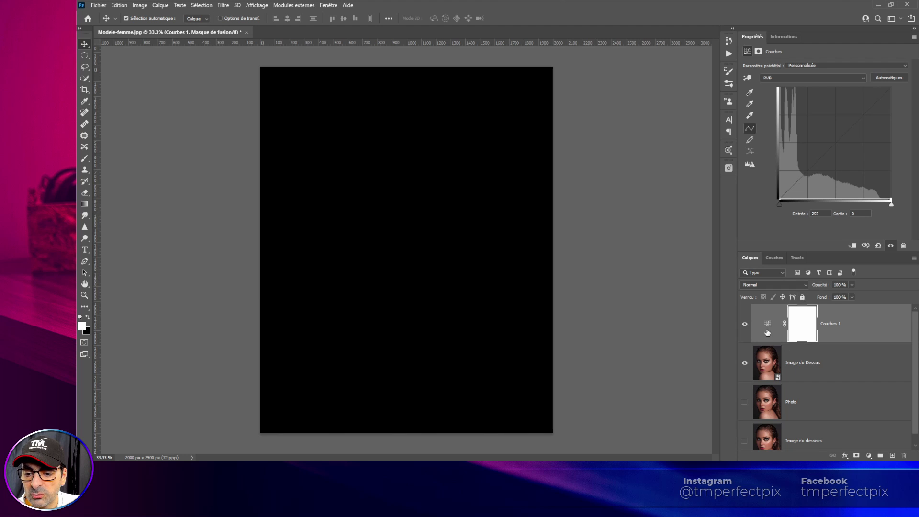
# Set the blend mode of the Courbes 1 adjustment layer to Couleur.
pyautogui.click(805, 285)
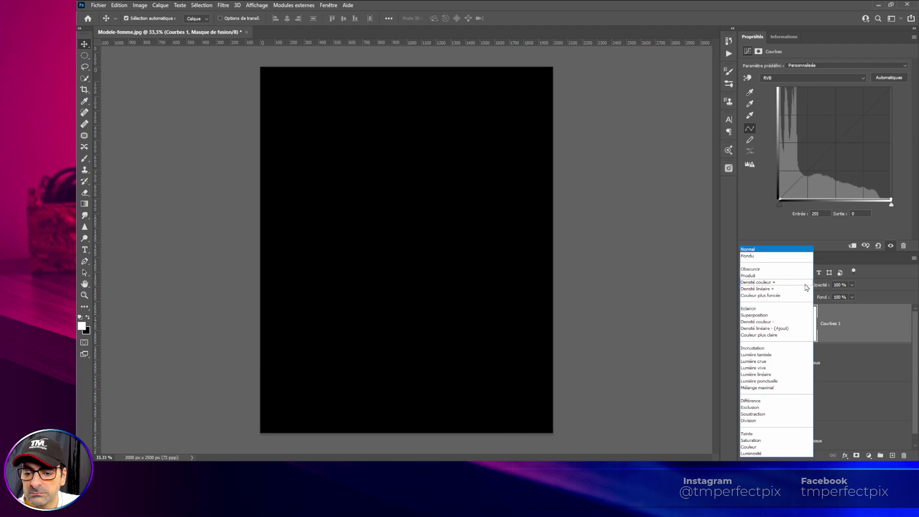
pyautogui.click(759, 447)
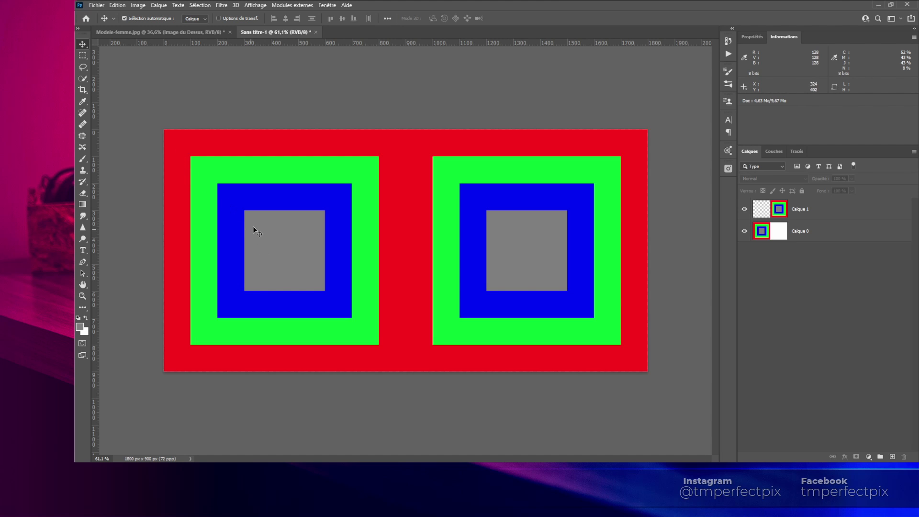
# Add a Noir et blanc adjustment layer with default settings above Calque 0 and clip it to that layer.
pyautogui.click(234, 283)
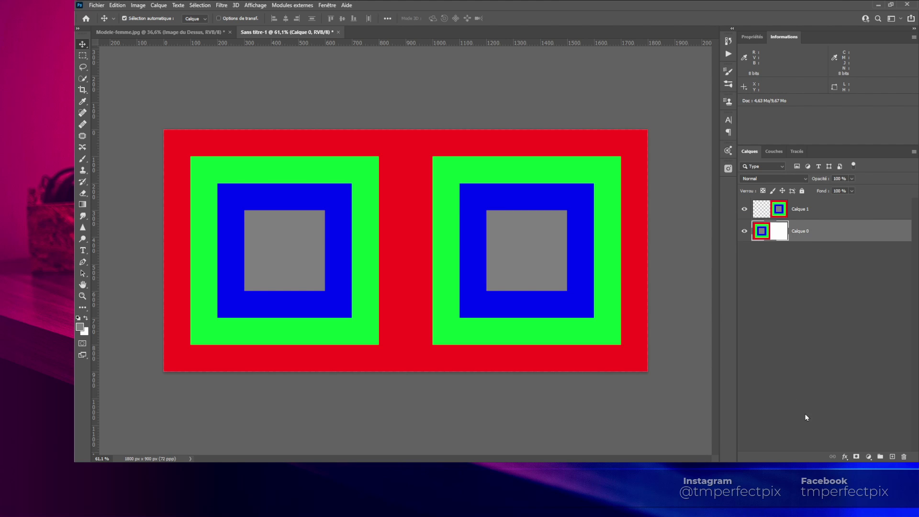
pyautogui.click(867, 457)
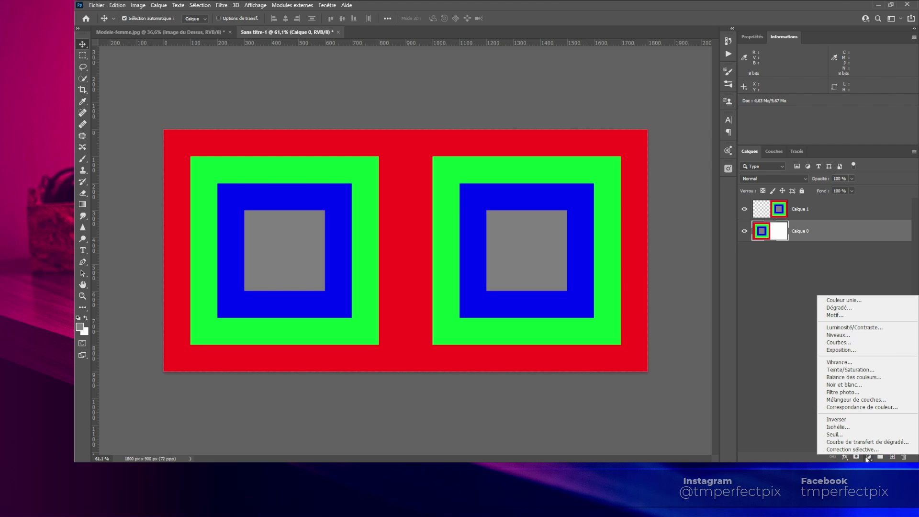
pyautogui.click(852, 385)
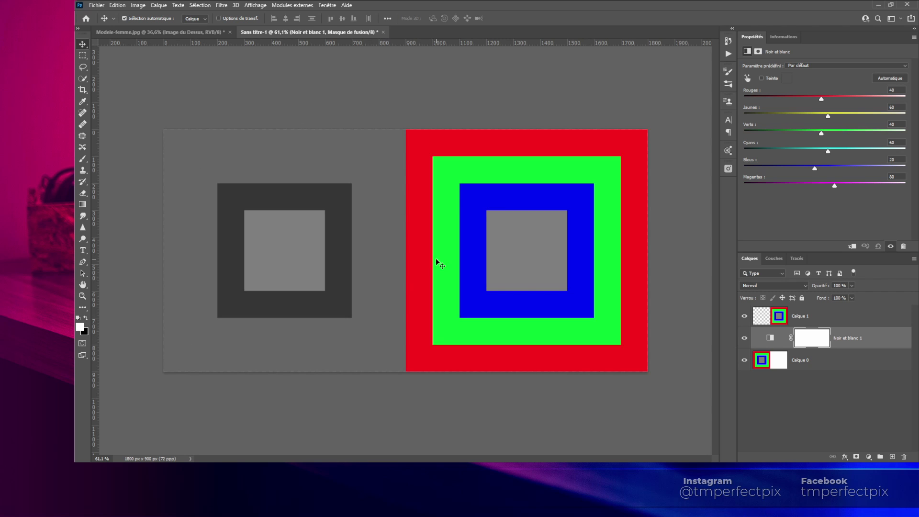
pyautogui.keyDown('alt'); pyautogui.click(779, 347); pyautogui.keyUp('alt')
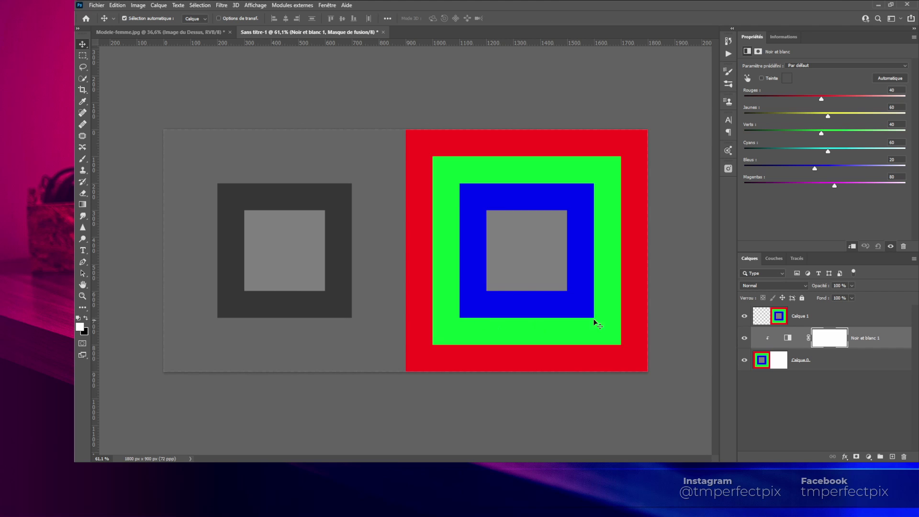
# Add a Curves adjustment layer above Calque 1 and clip it to that layer.
pyautogui.click(800, 317)
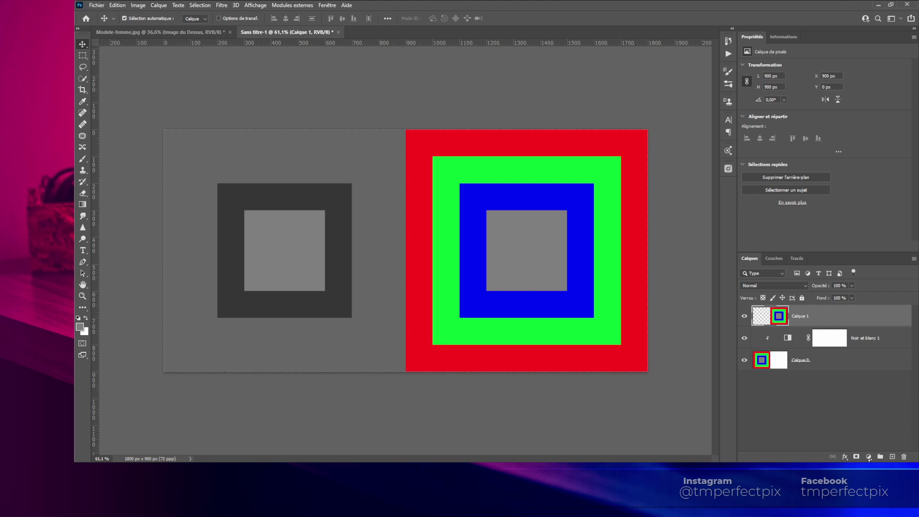
pyautogui.click(869, 458)
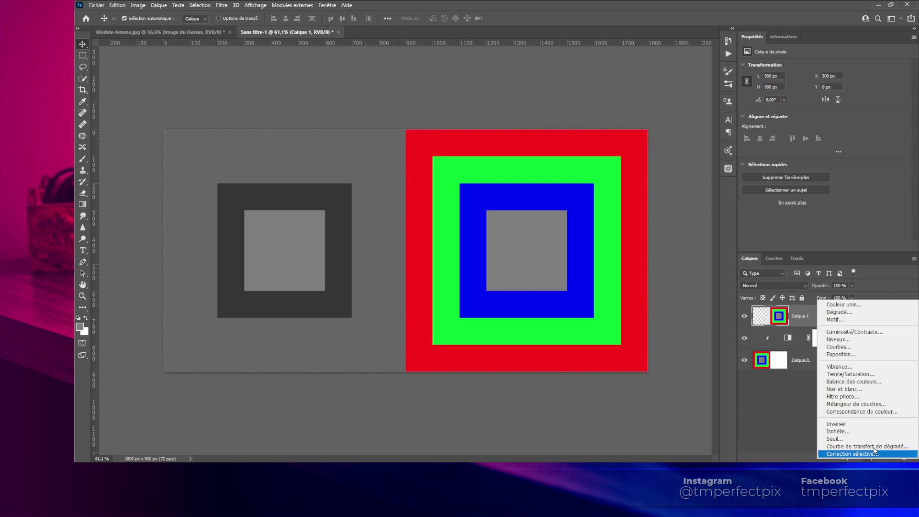
pyautogui.click(851, 347)
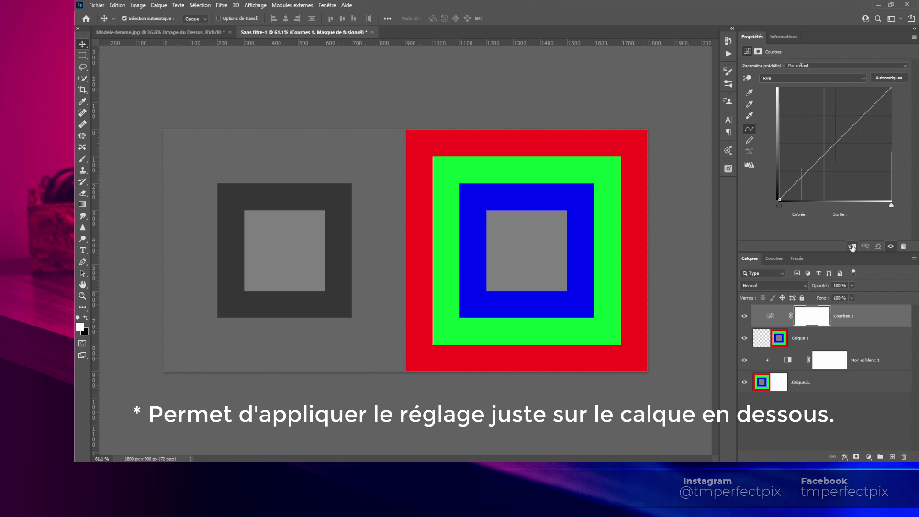
pyautogui.keyDown('alt'); pyautogui.click(774, 324); pyautogui.keyUp('alt')
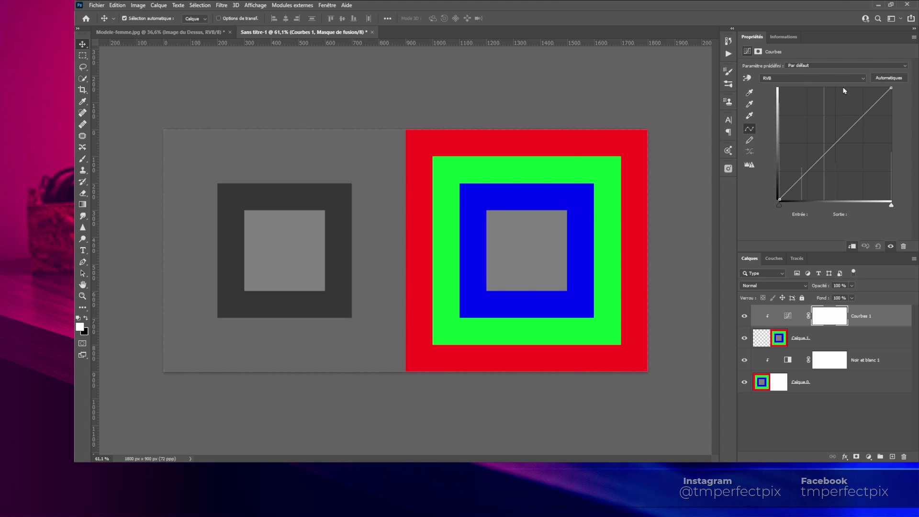
# Lower the white point of the clipped Curves layer to an output of 0 and set its blend mode to Couleur.
pyautogui.moveTo(891, 88); pyautogui.dragTo(916, 237)
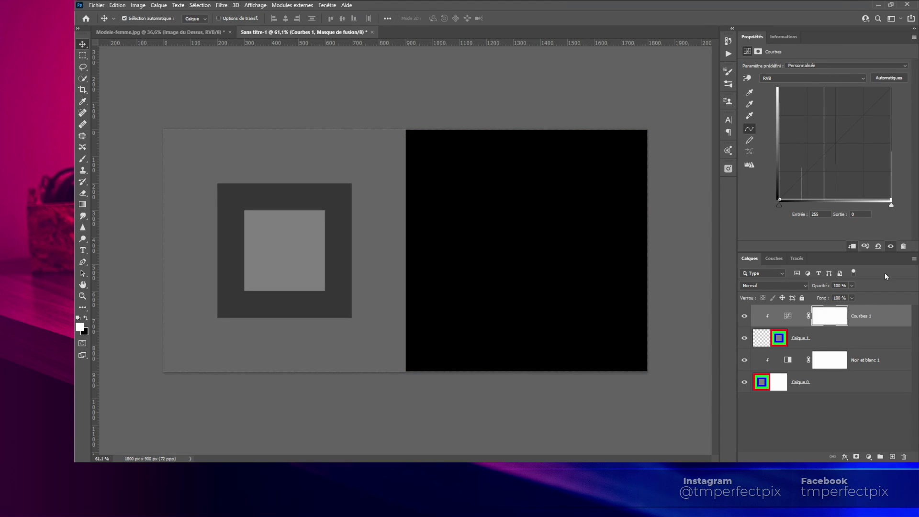
pyautogui.click(804, 286)
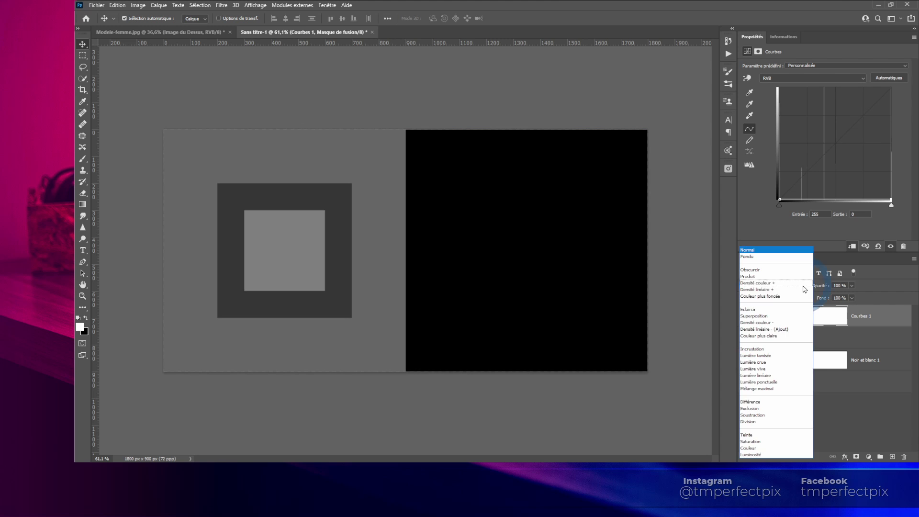
pyautogui.click(764, 448)
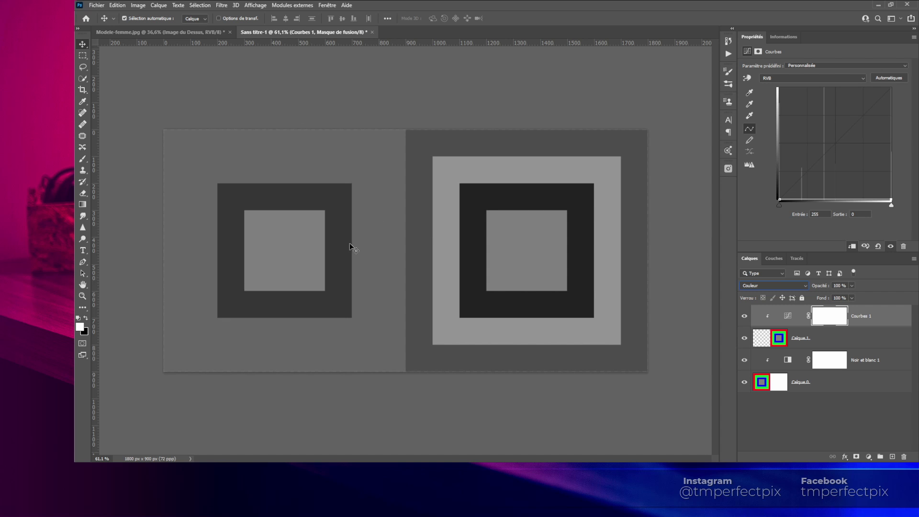
pyautogui.click(82, 296)
pyautogui.moveTo(394, 264); pyautogui.dragTo(408, 354)
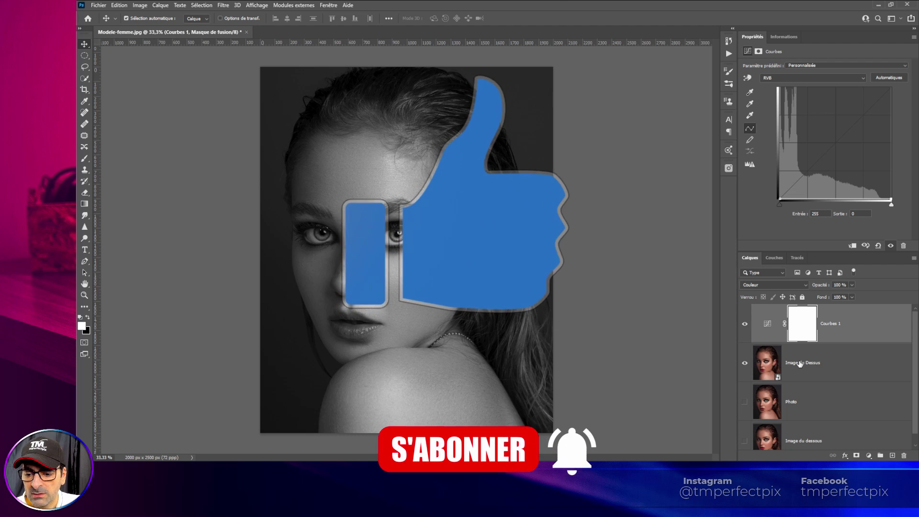
# Group the Courbes 1 and Image du Dessus layers of the portrait and check the group's contents.
pyautogui.click(804, 363)
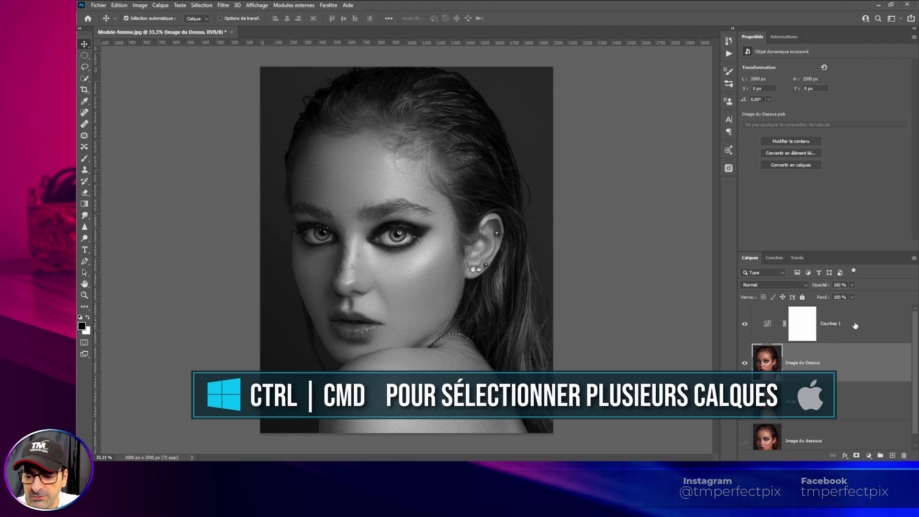
pyautogui.keyDown('ctrl'); pyautogui.click(833, 321); pyautogui.keyUp('ctrl')
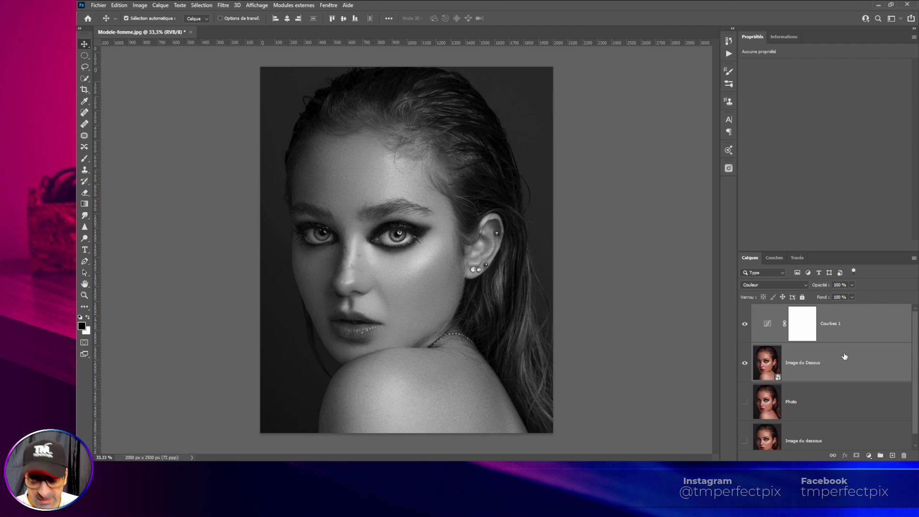
pyautogui.hotkey('ctrl', 'g')
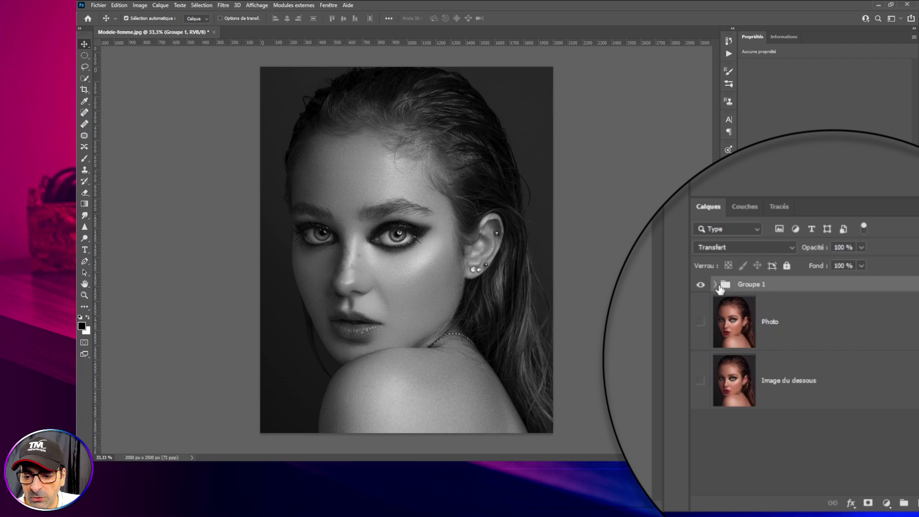
pyautogui.click(715, 284)
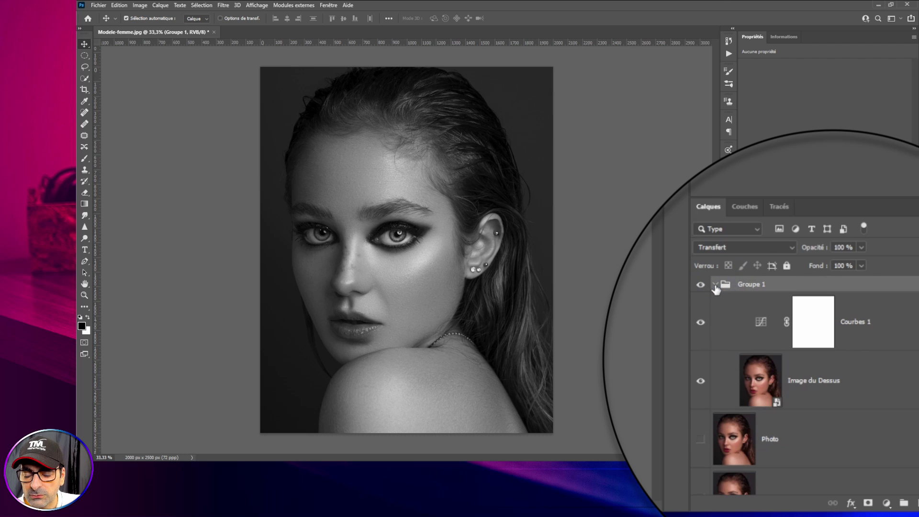
pyautogui.click(715, 285)
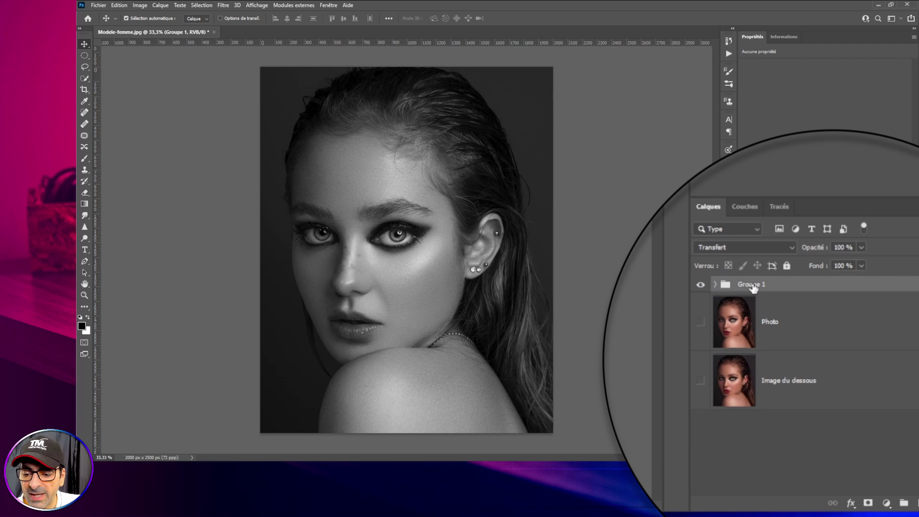
# Rename the new layer group as DESSUS and expand it to show its layers.
pyautogui.click(751, 284)
pyautogui.doubleClick(751, 284)
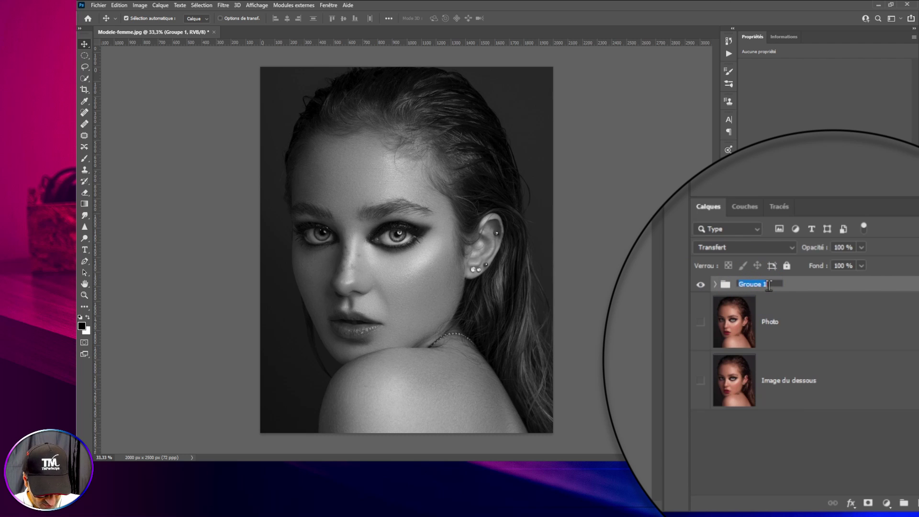
pyautogui.write('DESSU')
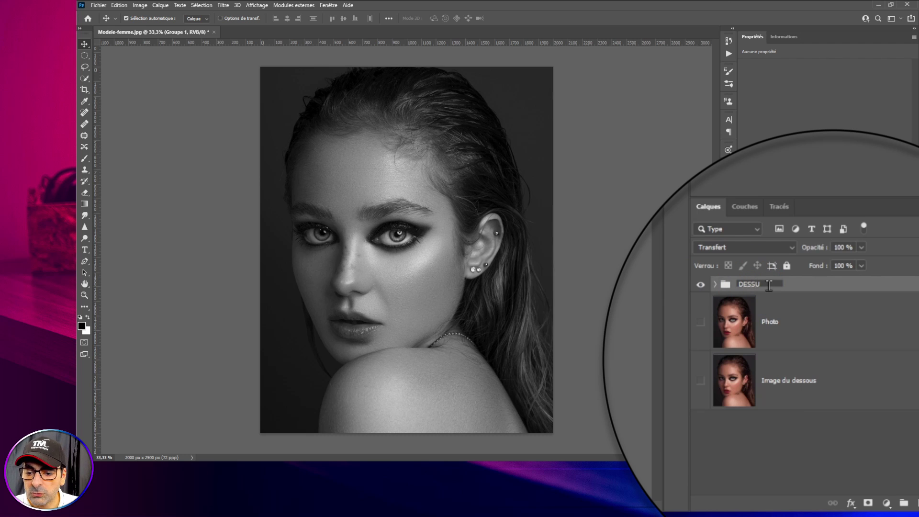
pyautogui.write('S')
pyautogui.press('Return')
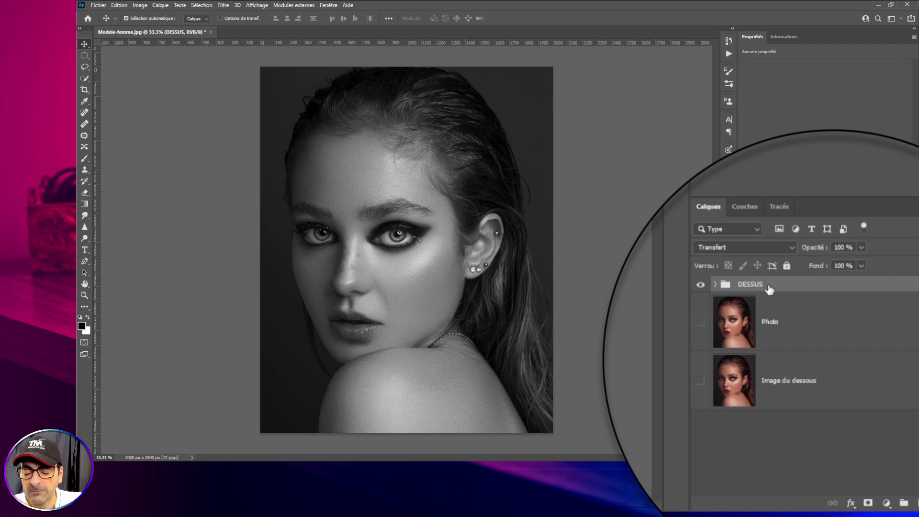
pyautogui.click(715, 285)
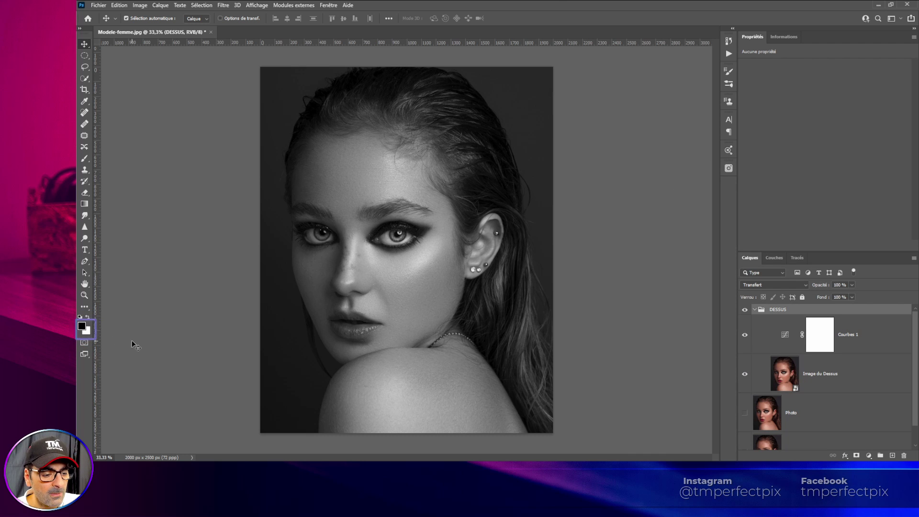
# Try a red foreground colour and restore the default black and white colours.
pyautogui.press('d')
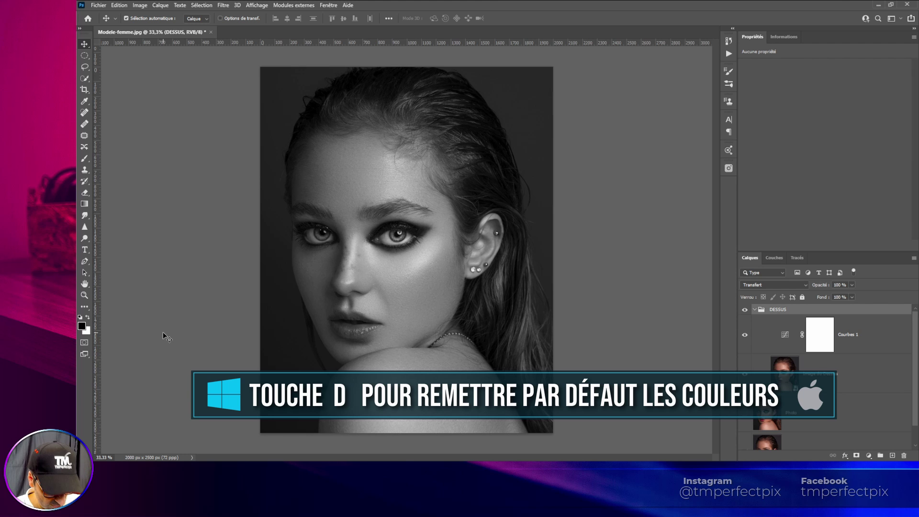
pyautogui.click(82, 325)
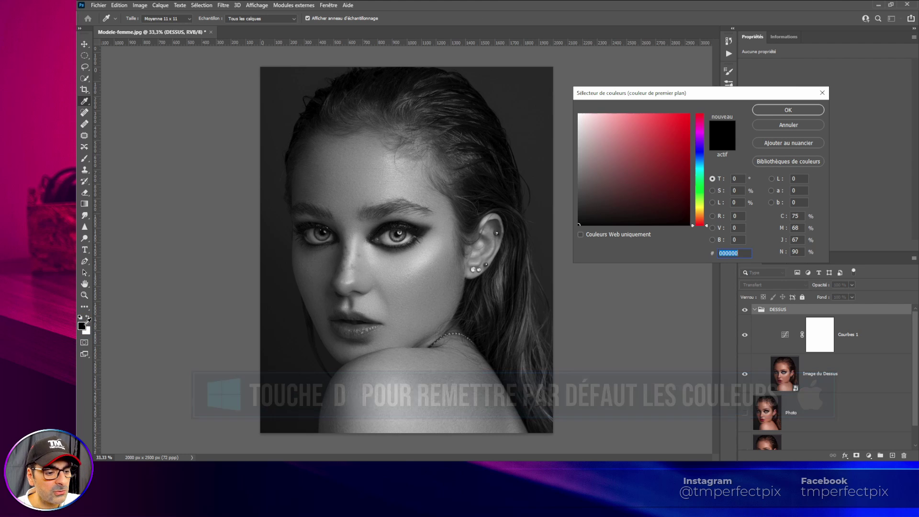
pyautogui.click(668, 141)
pyautogui.click(788, 109)
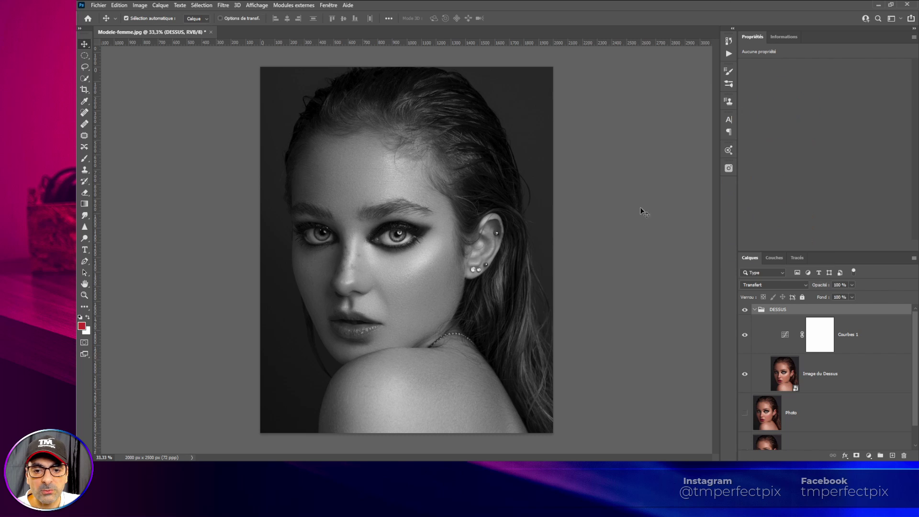
pyautogui.press('d')
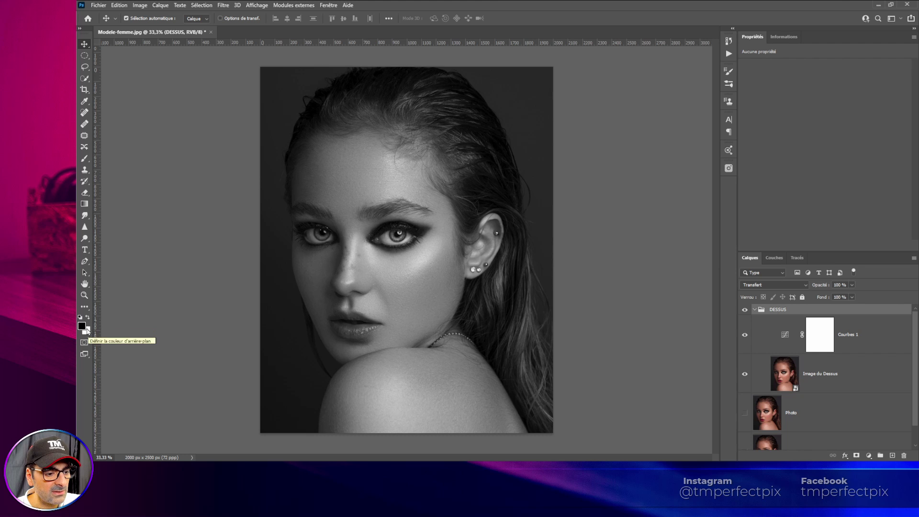
# Swap the foreground and background colours and swap them back.
pyautogui.press('x')
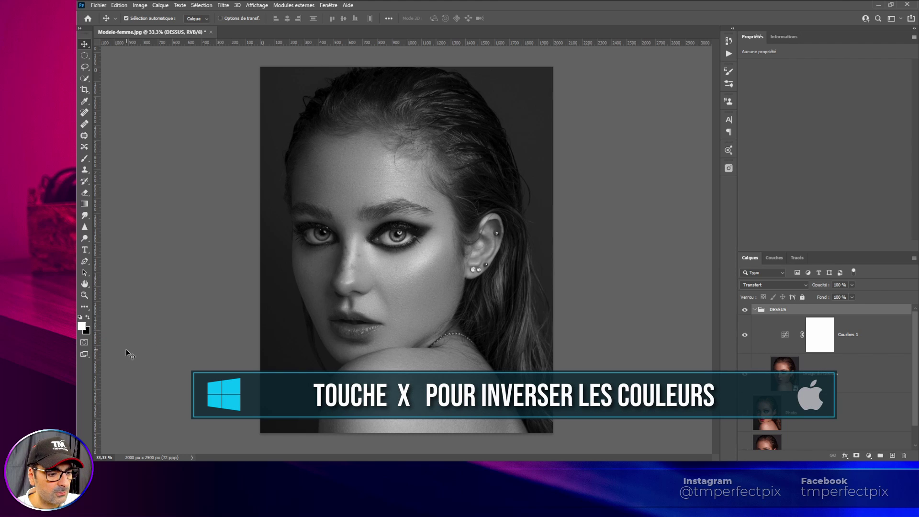
pyautogui.press('x')
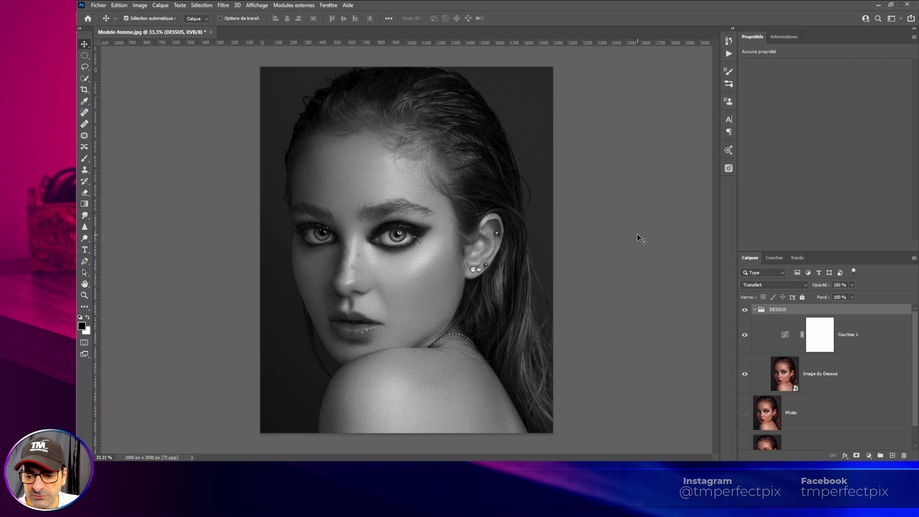
# Add a gradient fill layer above Courbes 1 inside the DESSUS group.
pyautogui.click(880, 337)
pyautogui.press('x')
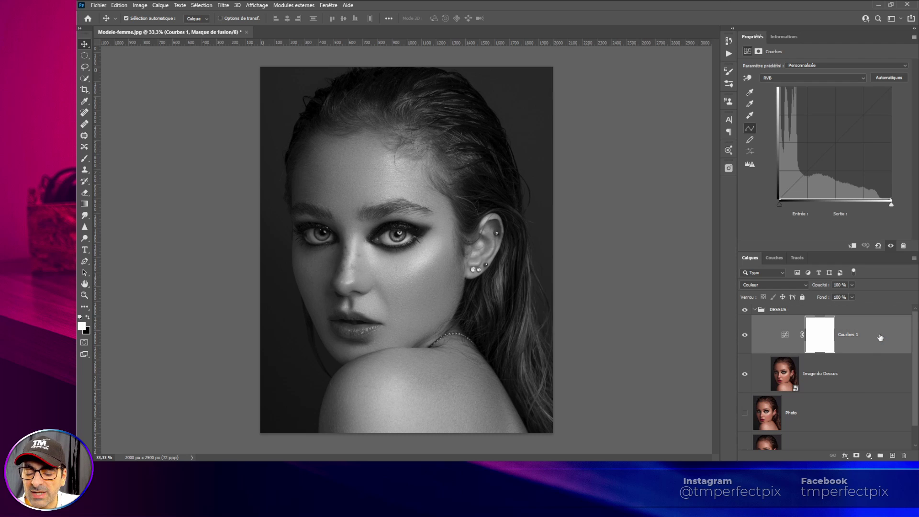
pyautogui.click(867, 456)
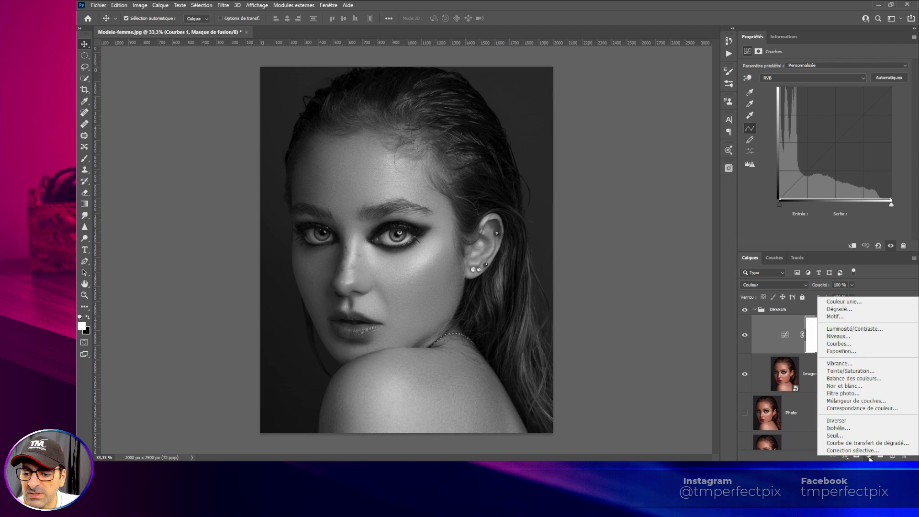
pyautogui.click(858, 310)
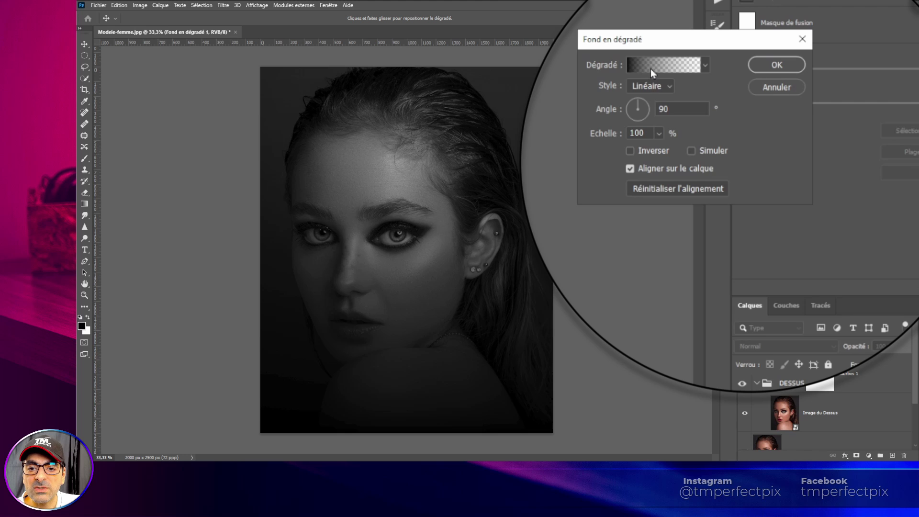
# Apply the Premier plan -> arrière-plan preset from the Basiques set to the gradient fill.
pyautogui.click(660, 64)
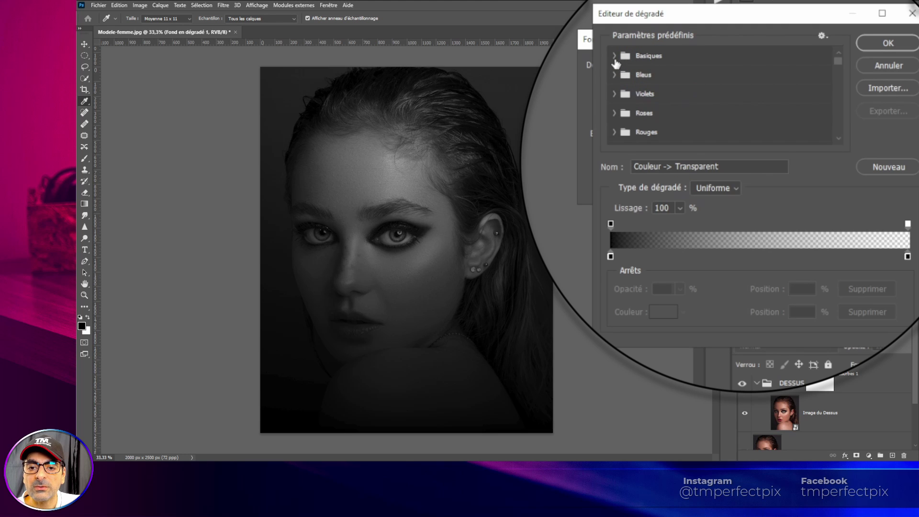
pyautogui.click(614, 56)
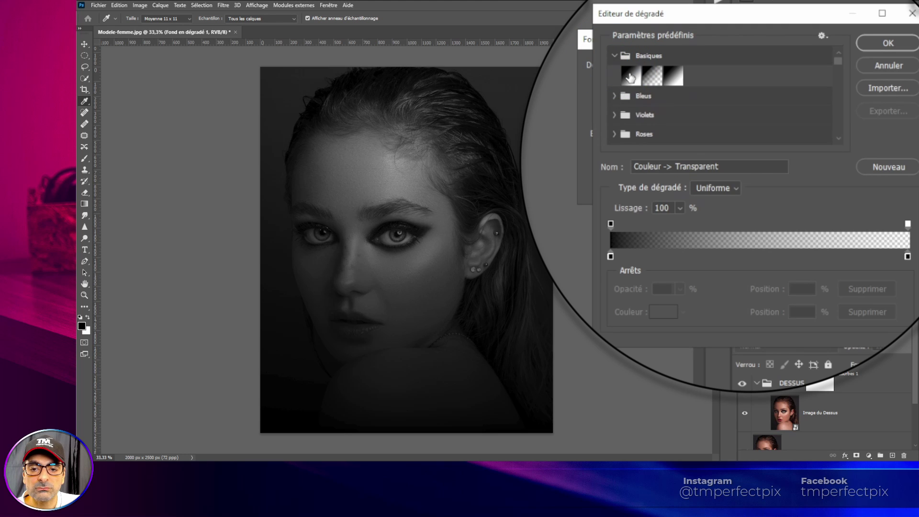
pyautogui.click(630, 77)
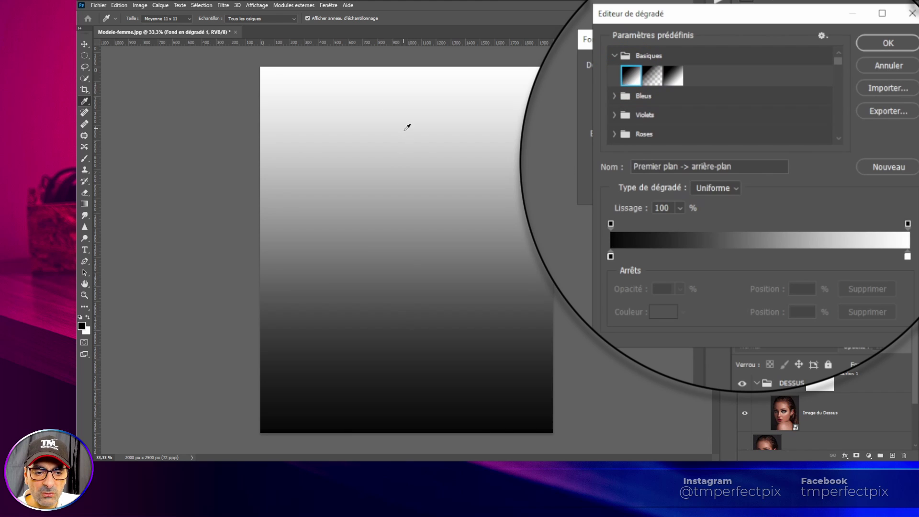
pyautogui.click(882, 48)
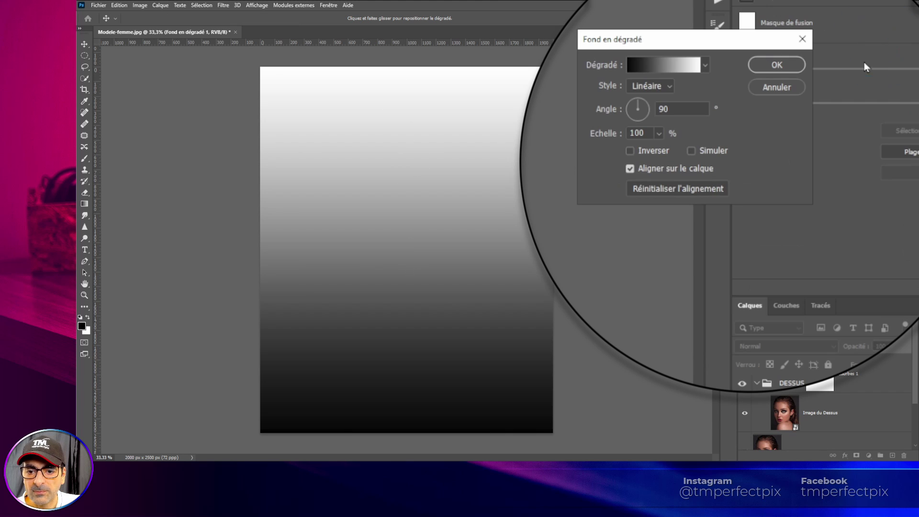
# Set the gradient fill's style to Radial, invert it and apply the settings.
pyautogui.click(648, 87)
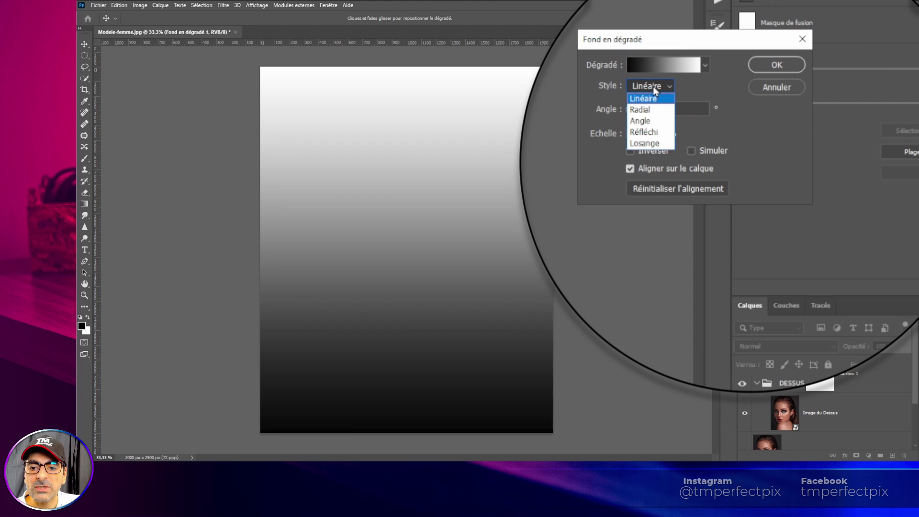
pyautogui.click(642, 109)
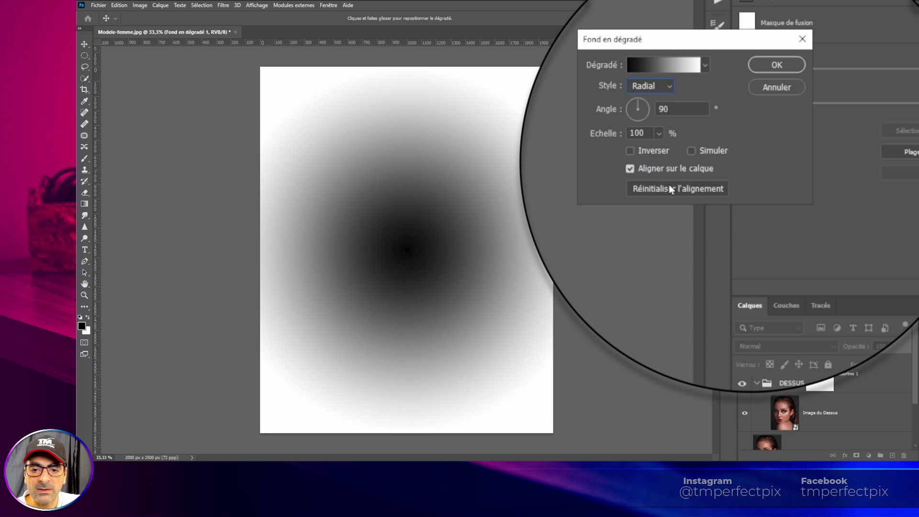
pyautogui.click(653, 150)
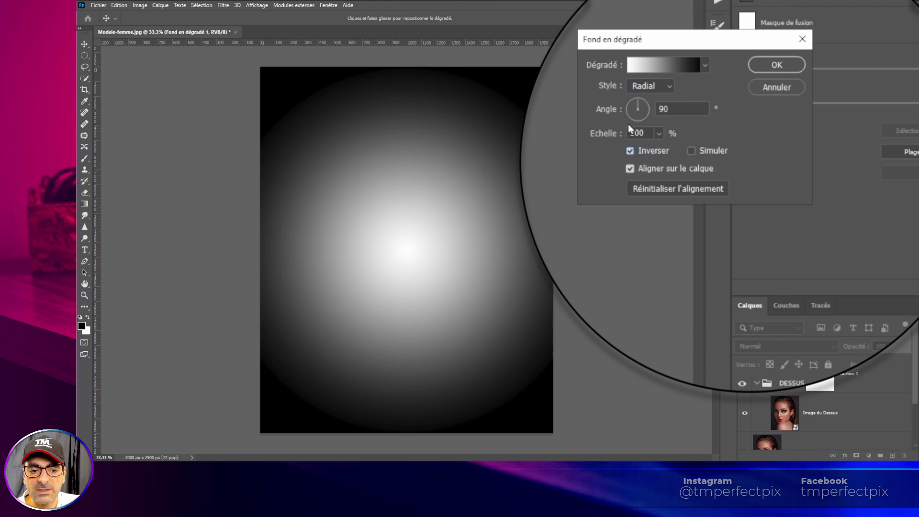
pyautogui.click(776, 66)
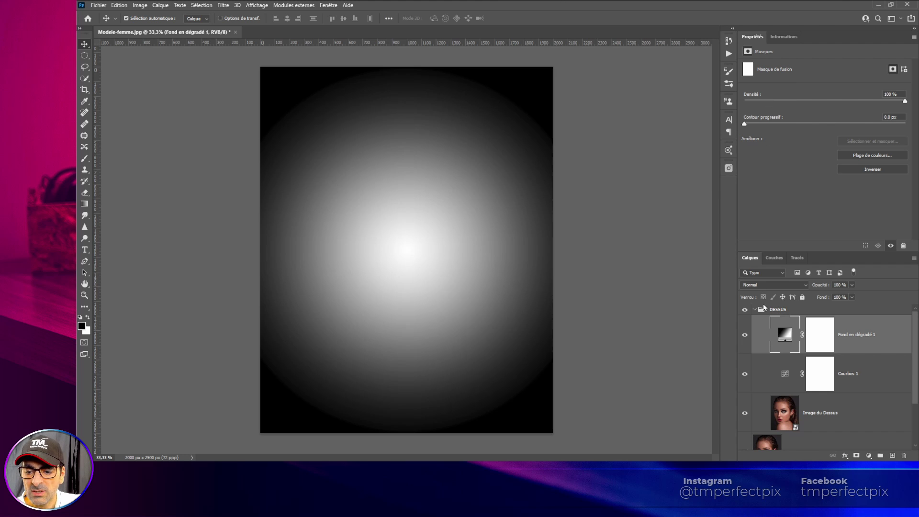
# Set Fond en dégradé 1's blending mode to Lumière tamisée and hide and show the layer to compare its effect.
pyautogui.click(782, 284)
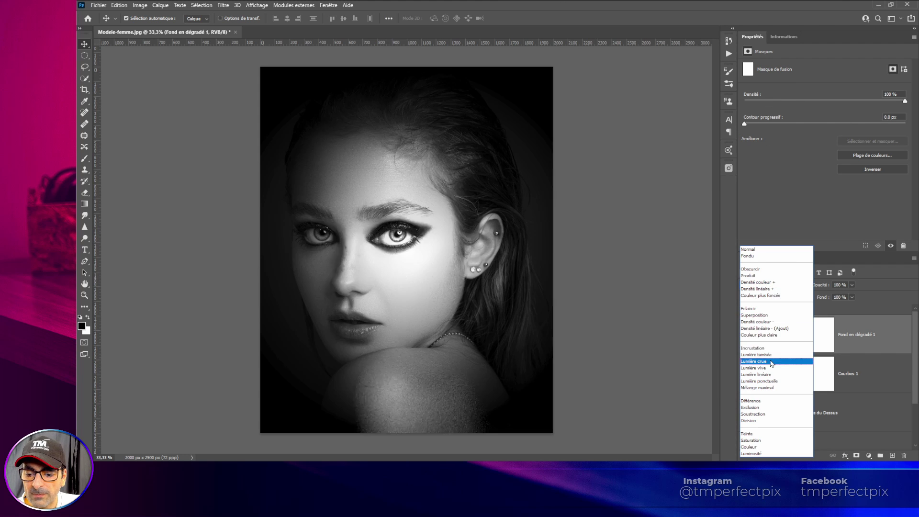
pyautogui.click(769, 356)
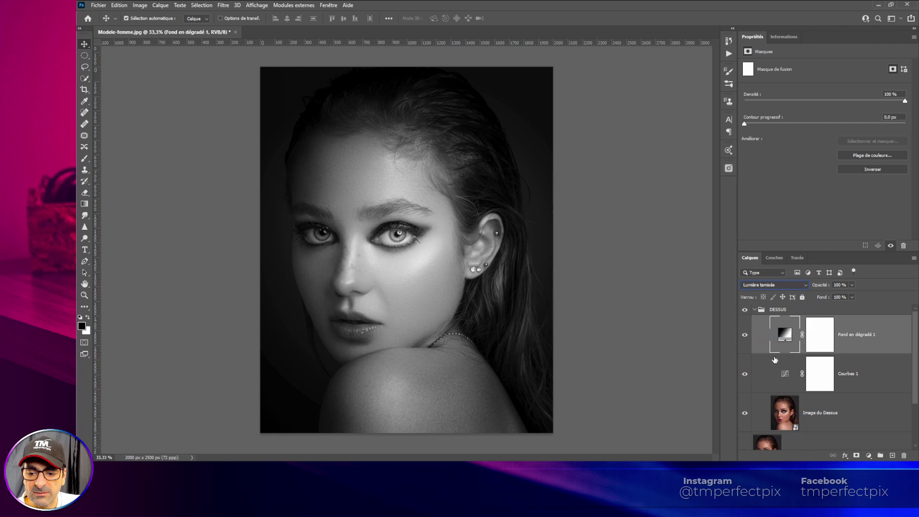
pyautogui.click(744, 335)
pyautogui.click(745, 335)
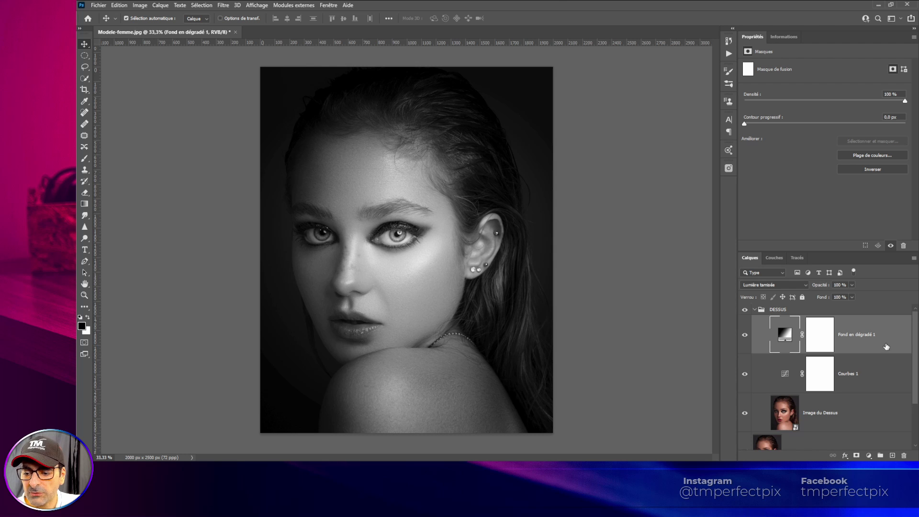
# Add a second gradient fill above Fond en dégradé 1 with the Premier plan -> arrière-plan preset, Linéaire style and a 180° angle.
pyautogui.click(868, 456)
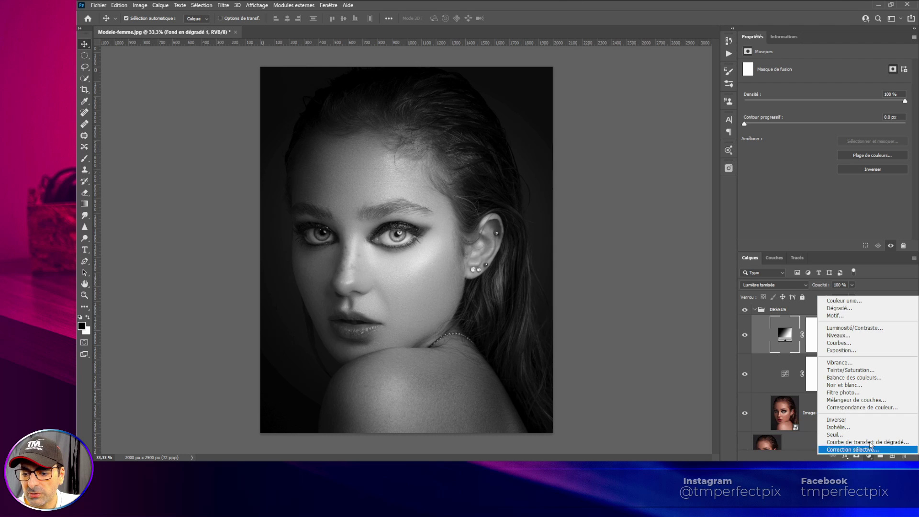
pyautogui.click(863, 310)
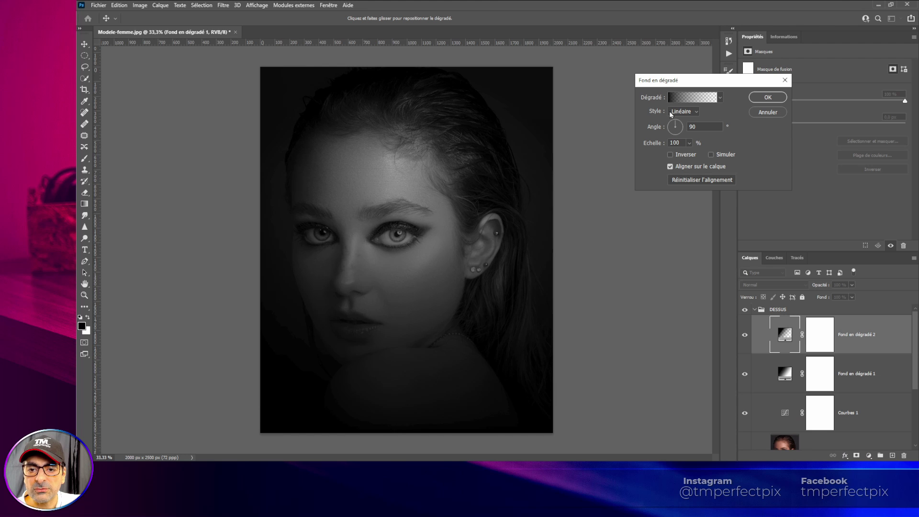
pyautogui.click(682, 103)
pyautogui.click(661, 91)
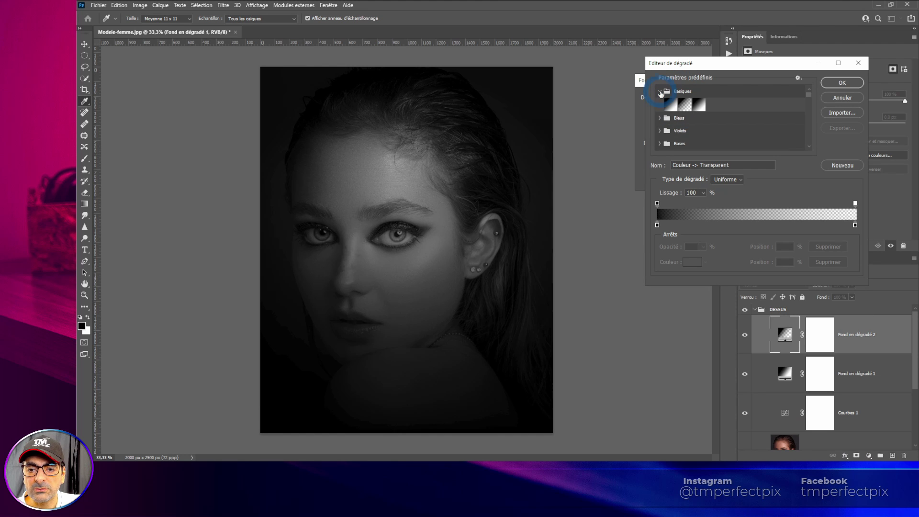
pyautogui.click(671, 105)
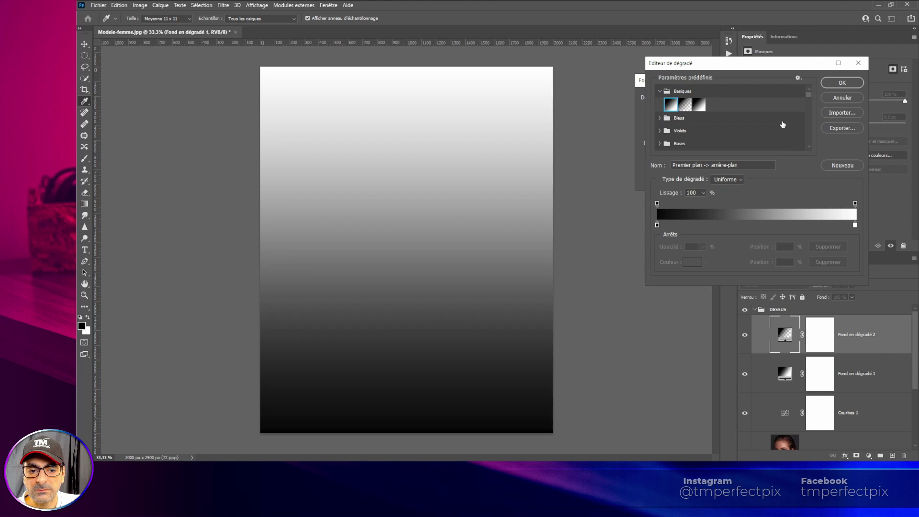
pyautogui.click(842, 83)
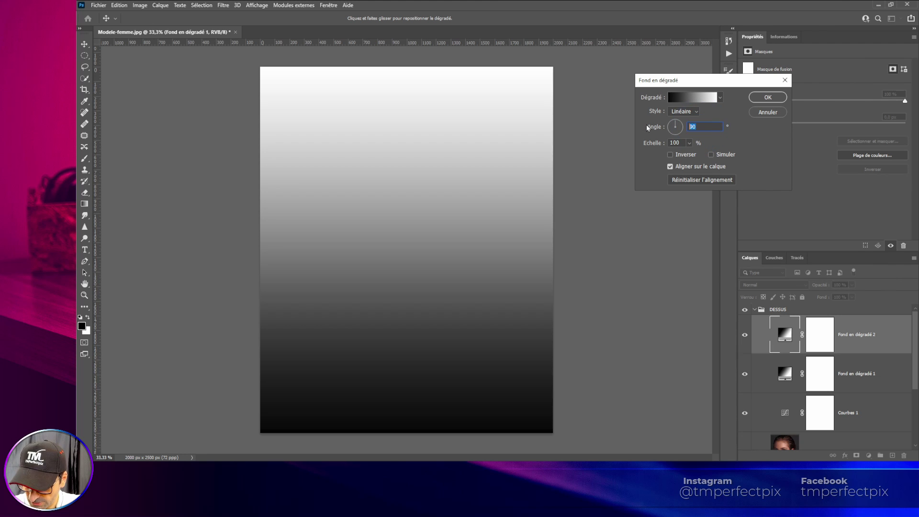
pyautogui.write('180')
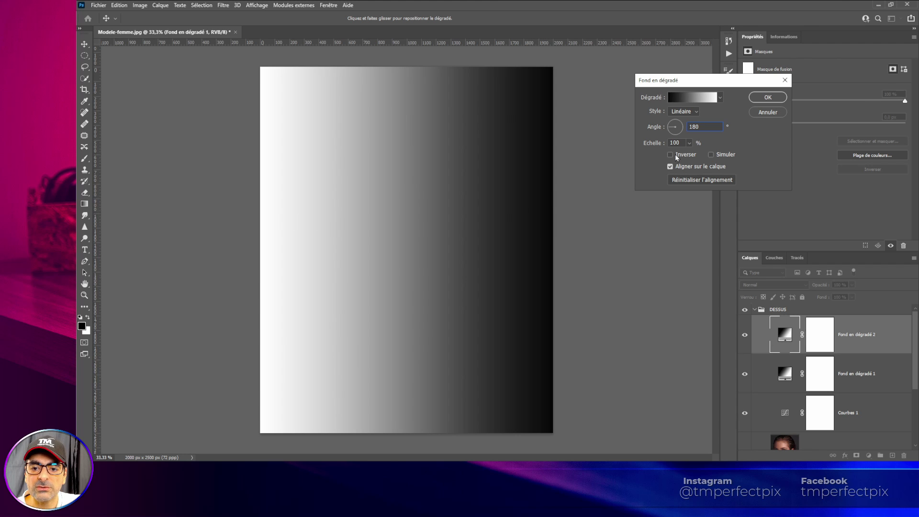
pyautogui.click(767, 98)
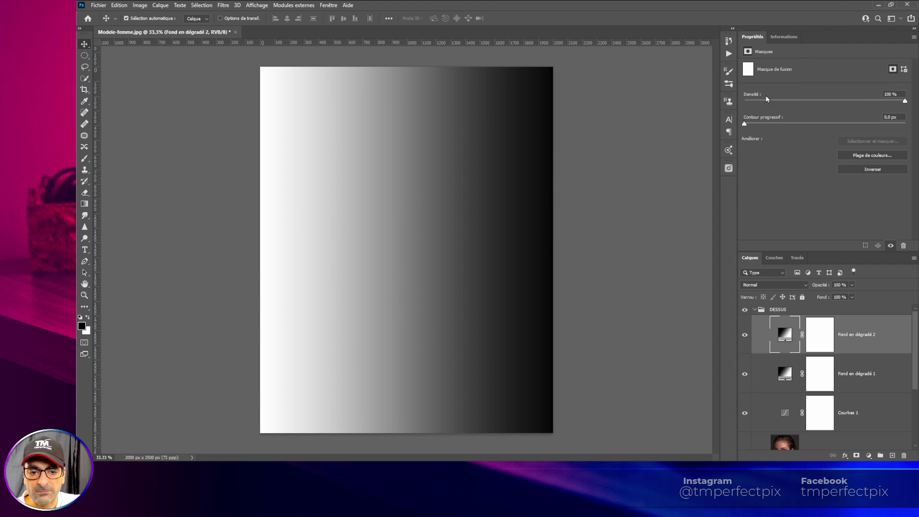
# Set Fond en dégradé 2's blending mode to Lumière tamisée and toggle the layer's visibility to compare its effect.
pyautogui.click(800, 284)
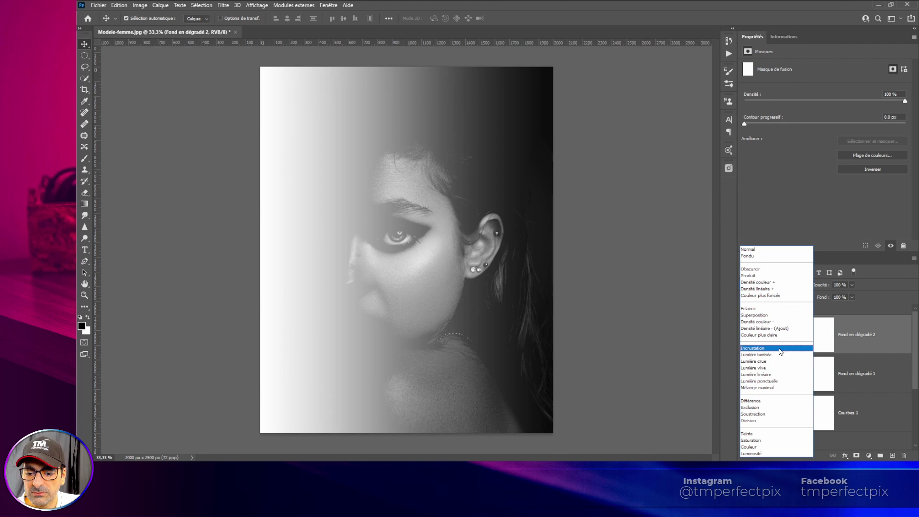
pyautogui.click(756, 355)
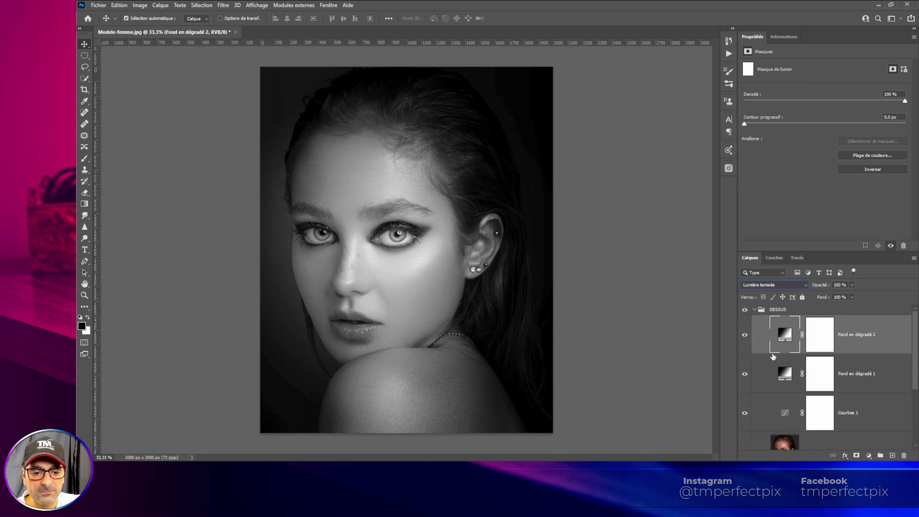
pyautogui.click(744, 336)
pyautogui.click(745, 337)
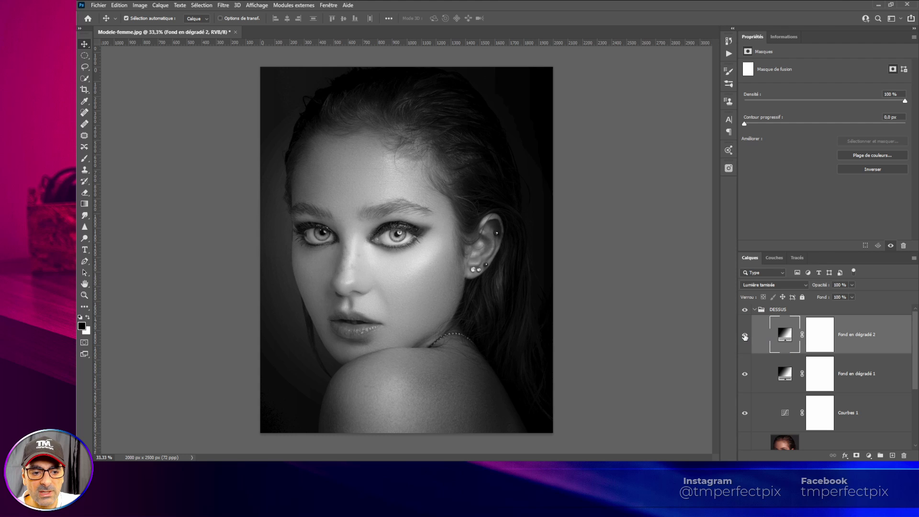
pyautogui.click(744, 337)
pyautogui.click(744, 336)
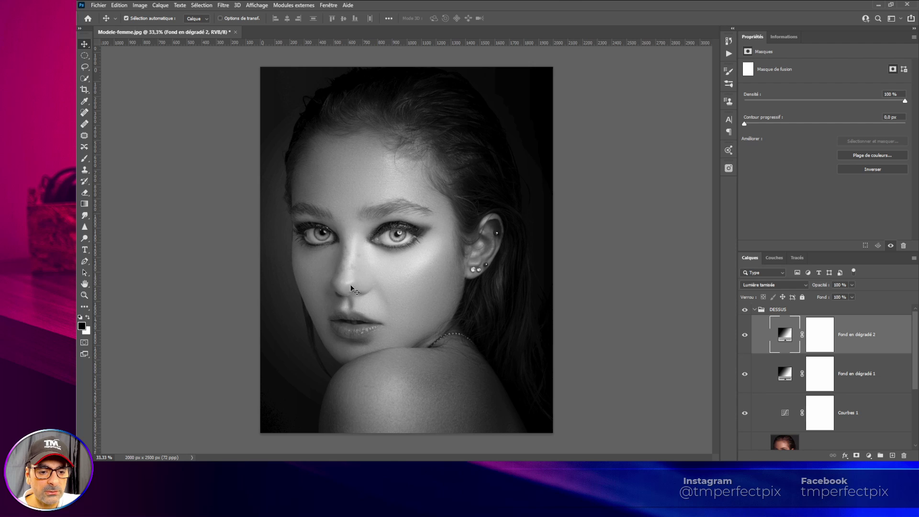
# Collapse the DESSUS group and hide and show it to check its overall effect.
pyautogui.click(755, 311)
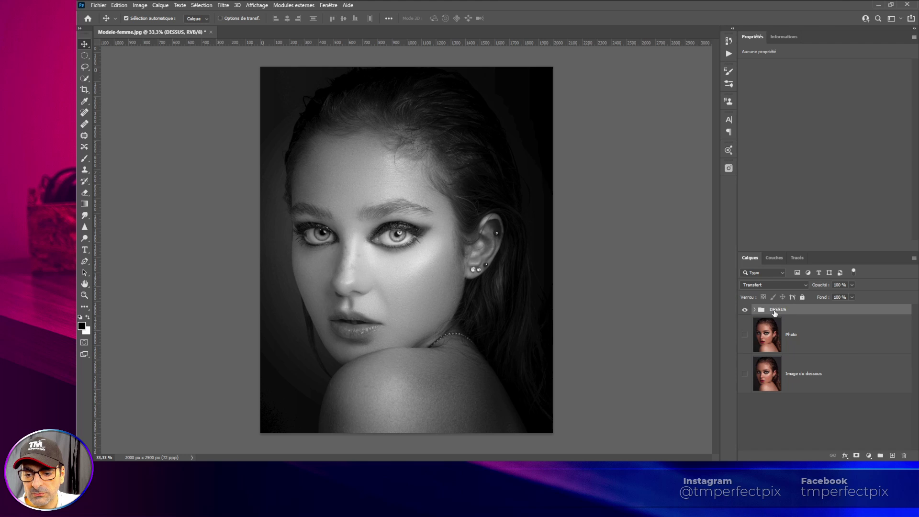
pyautogui.click(745, 310)
pyautogui.click(744, 310)
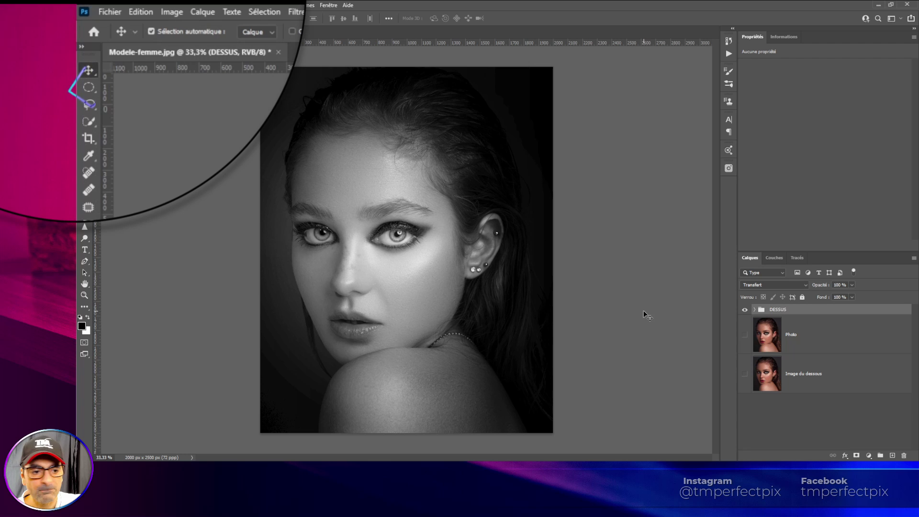
# Make a full-height rectangular selection from the portrait's right edge to the pupil of the eye near the middle.
pyautogui.click(89, 88)
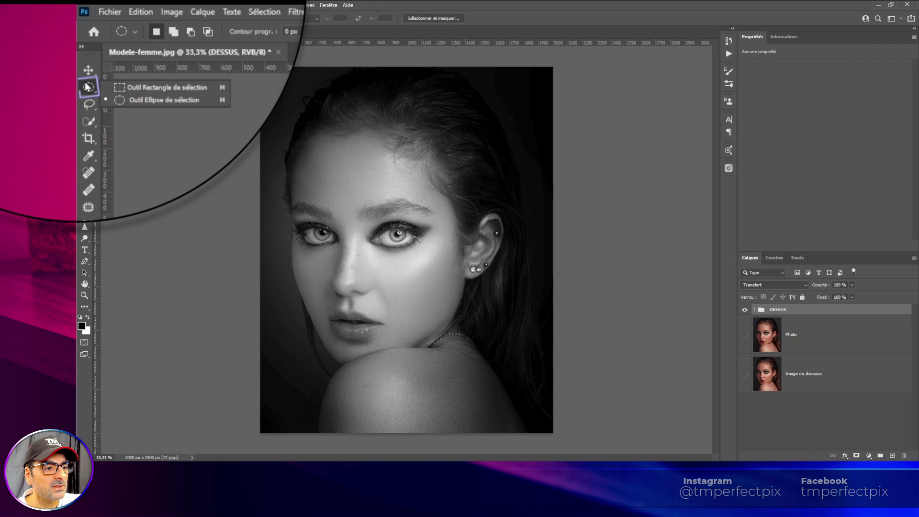
pyautogui.click(133, 87)
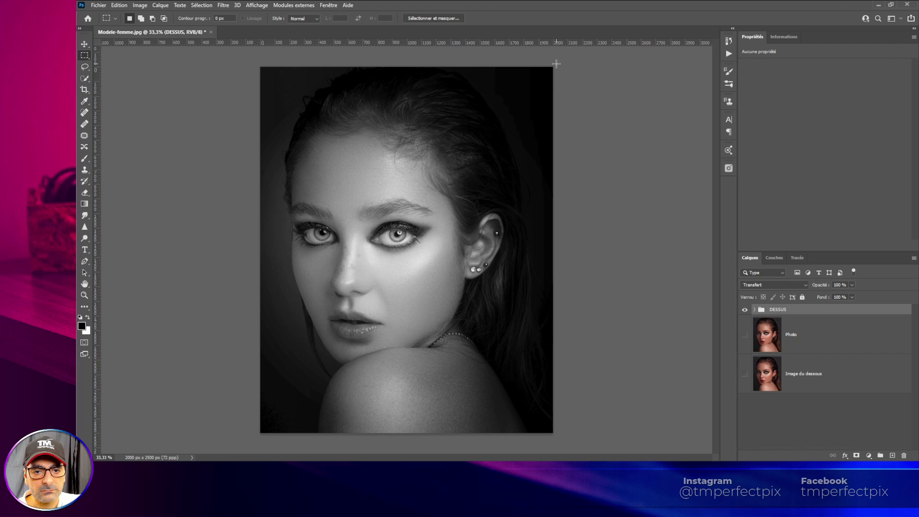
pyautogui.moveTo(559, 60); pyautogui.dragTo(559, 102)
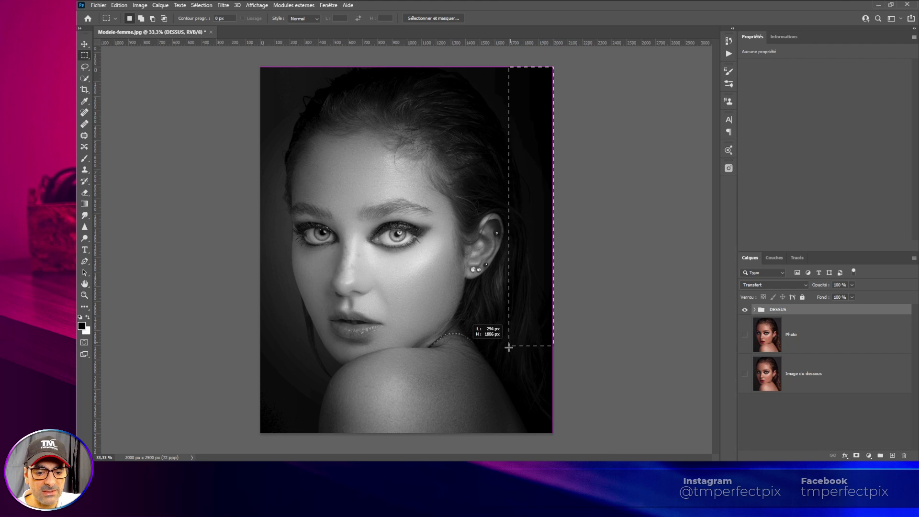
pyautogui.moveTo(491, 422); pyautogui.dragTo(482, 435)
pyautogui.moveTo(413, 454)
pyautogui.mouseDown()
pyautogui.moveTo(324, 453)
pyautogui.moveTo(414, 451)
pyautogui.moveTo(397, 452)
pyautogui.mouseUp()
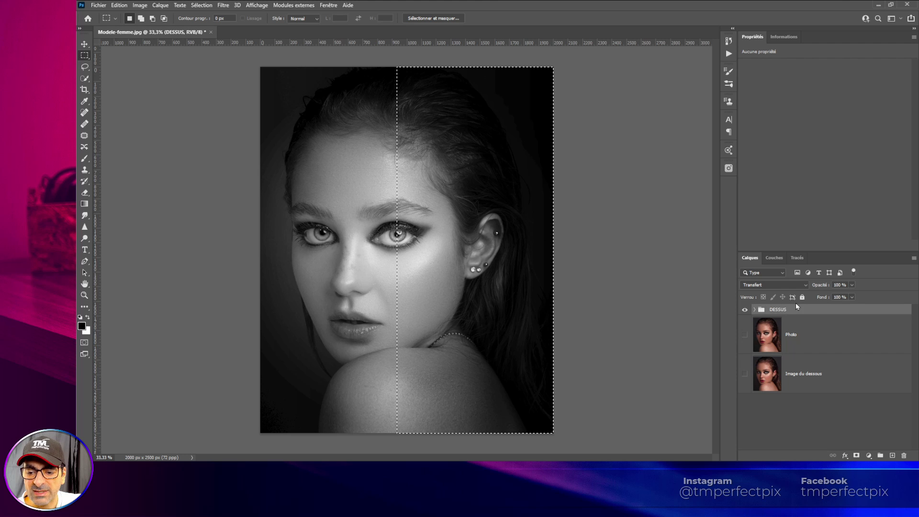
# Add a layer mask to the DESSUS group from the selection and briefly expand the group to review its layers.
pyautogui.click(857, 456)
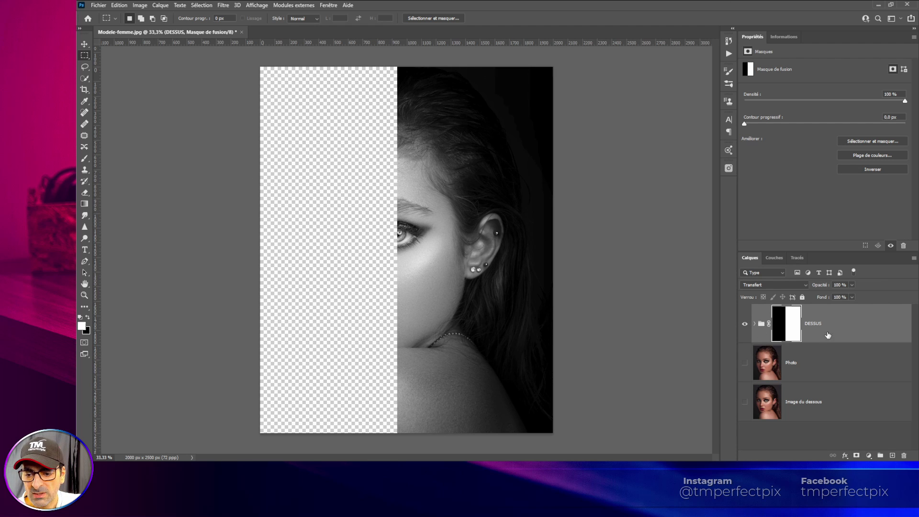
pyautogui.click(756, 327)
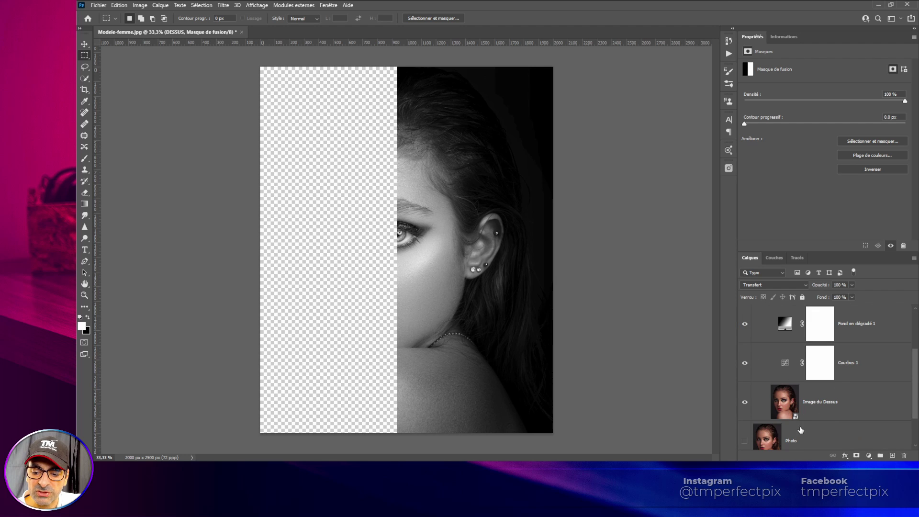
pyautogui.click(754, 324)
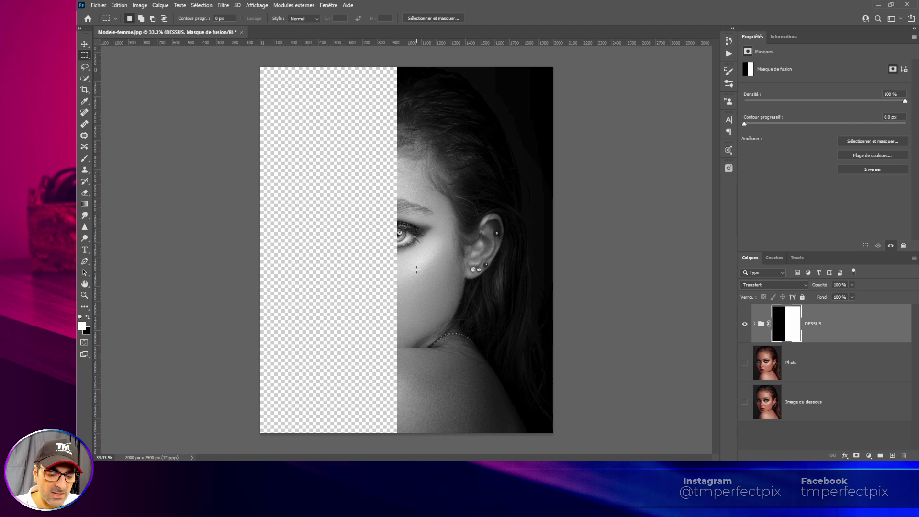
# Open the DESSUS group's layer style blending options, reposition the dialog and lower the group's opacity to 98 %.
pyautogui.rightClick(849, 326)
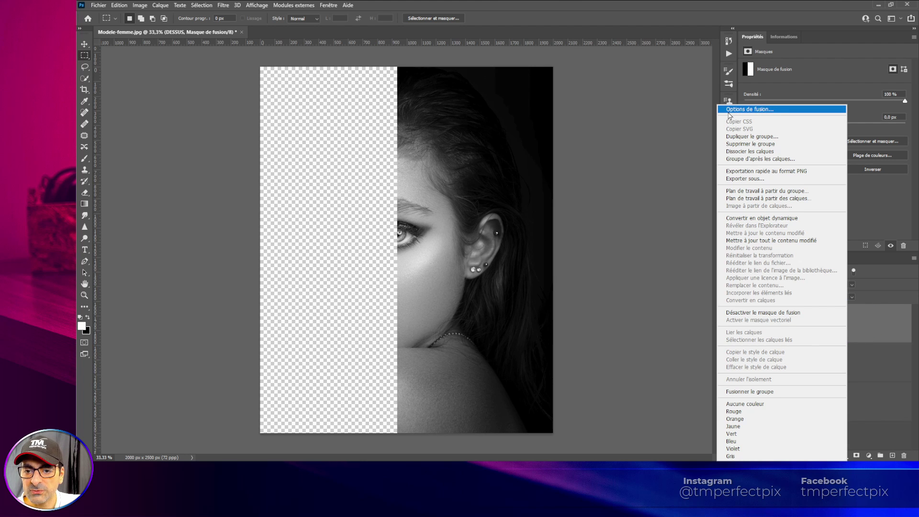
pyautogui.click(865, 327)
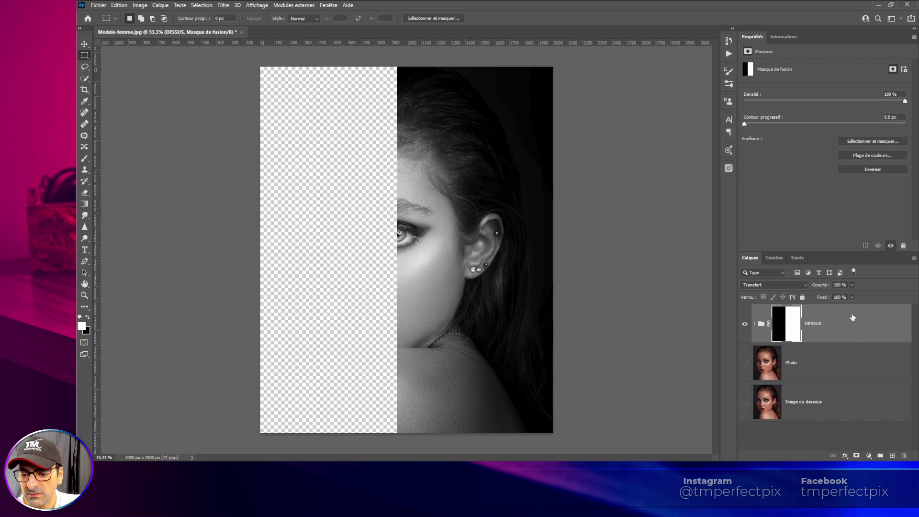
pyautogui.click(859, 325)
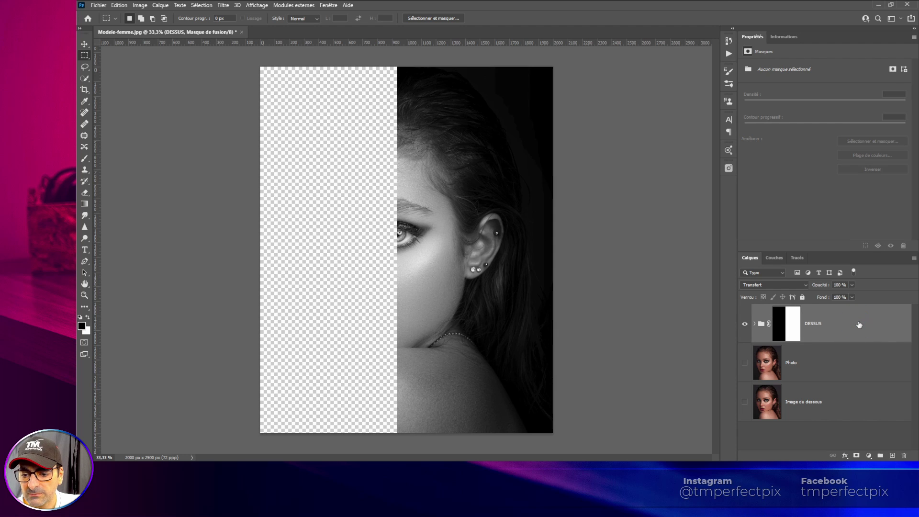
pyautogui.doubleClick(859, 325)
pyautogui.moveTo(723, 15); pyautogui.dragTo(710, 80)
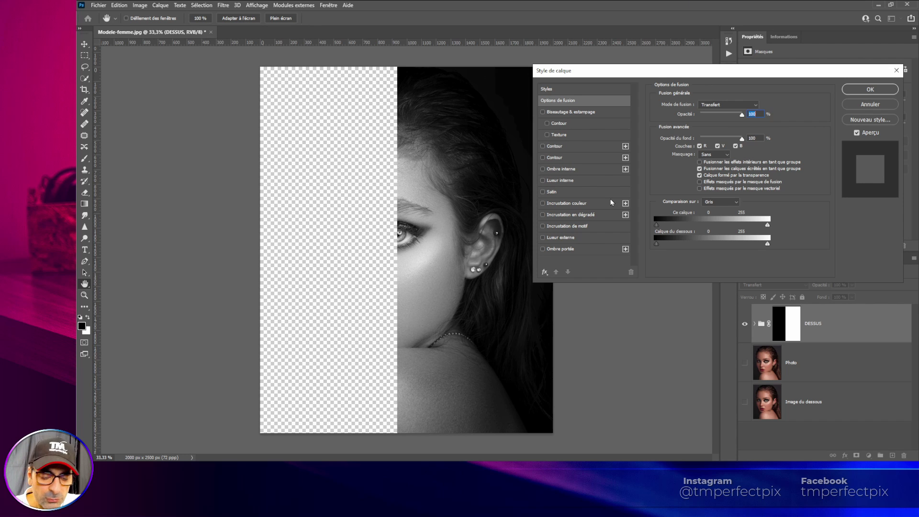
pyautogui.moveTo(616, 72); pyautogui.dragTo(612, 80)
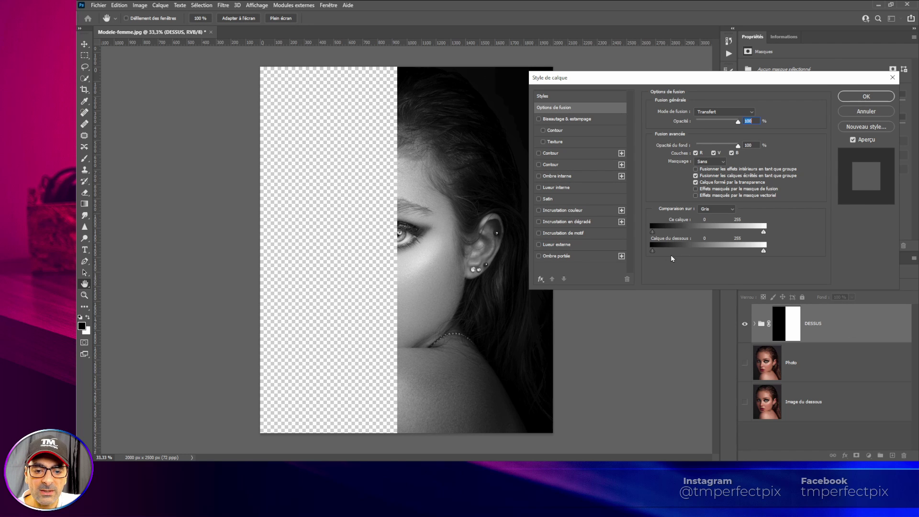
pyautogui.press('Down')
pyautogui.press('Down')
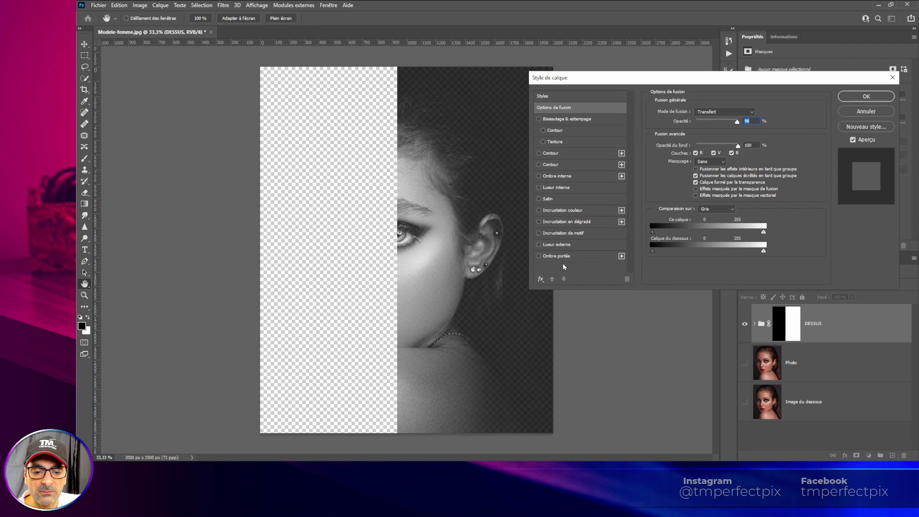
# Add a drop shadow to the DESSUS group with an angle of 0° and keep its colour black (000000).
pyautogui.click(538, 256)
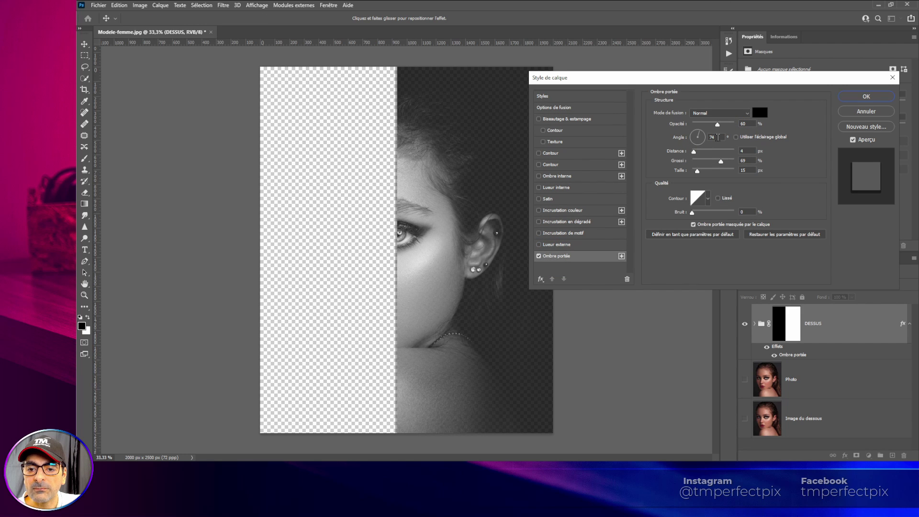
pyautogui.click(720, 138)
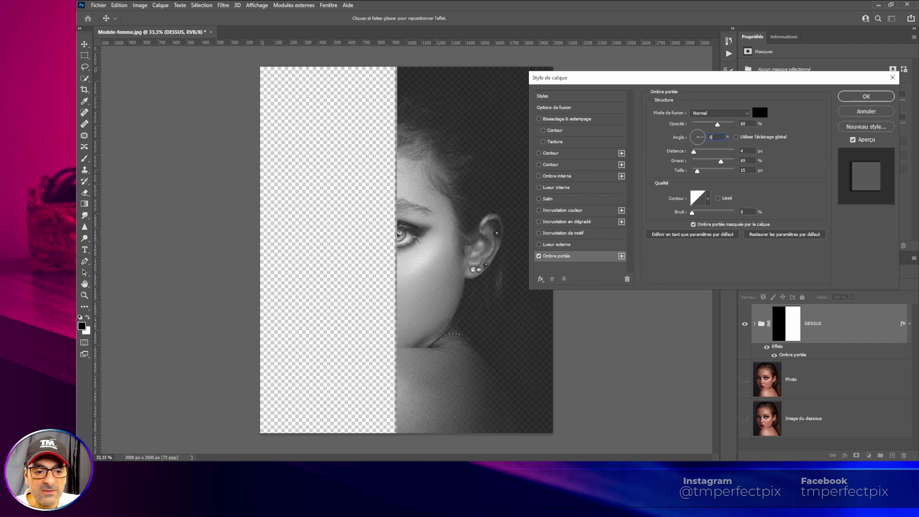
pyautogui.write('0')
pyautogui.click(758, 114)
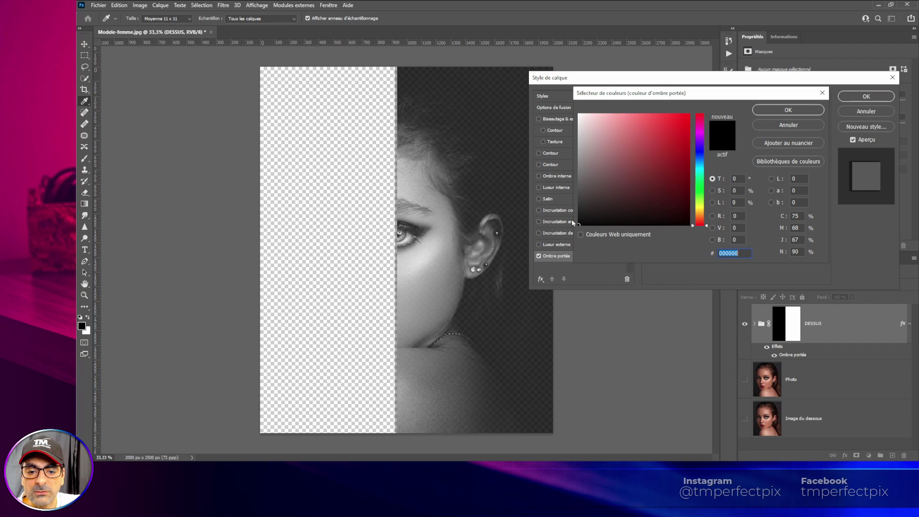
pyautogui.click(771, 110)
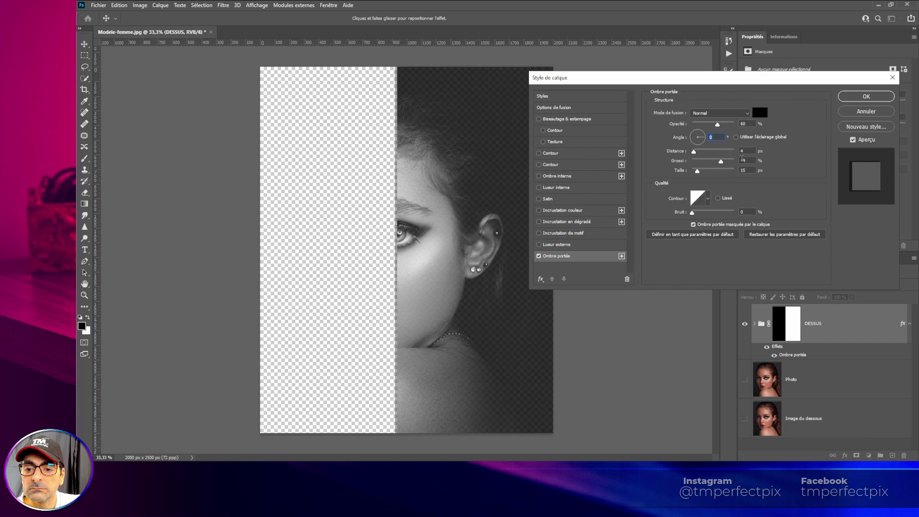
# Set the drop shadow's distance to 65 px, its spread to 0 % and its size to 110 px.
pyautogui.press('Tab')
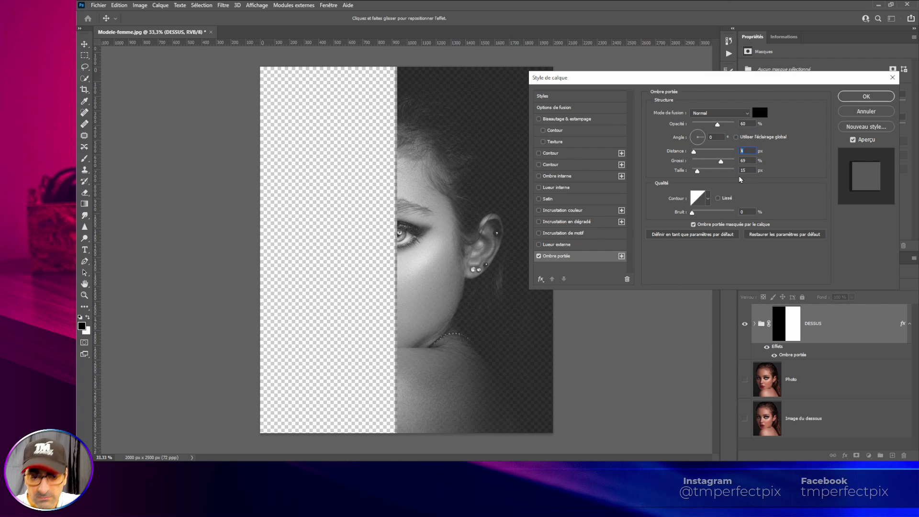
pyautogui.write('65')
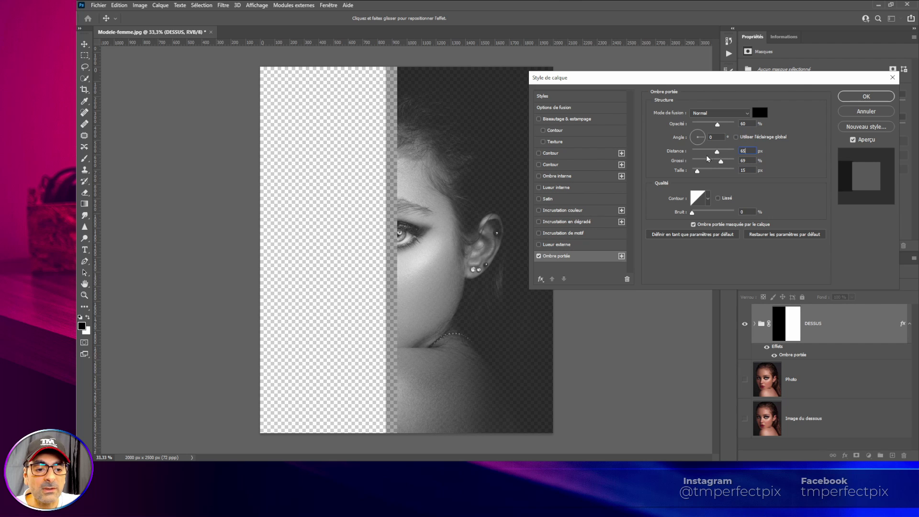
pyautogui.press('Tab')
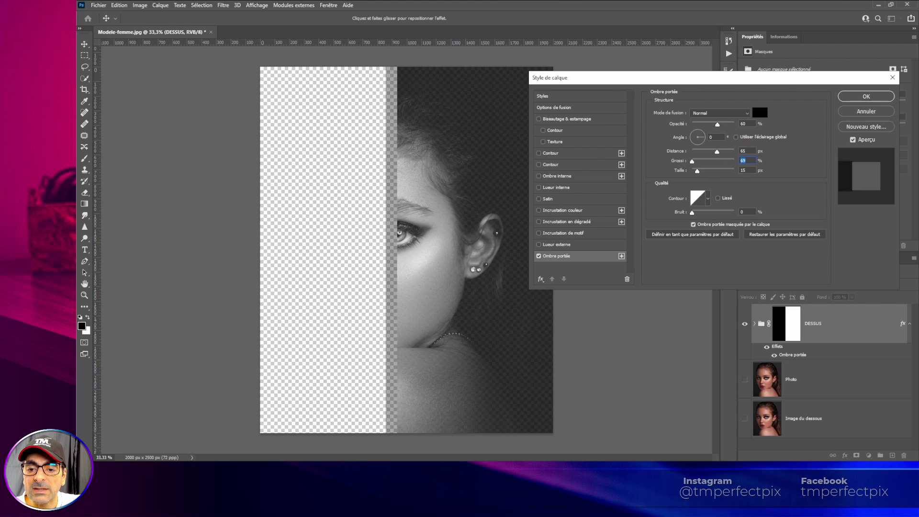
pyautogui.write('0')
pyautogui.press('Tab')
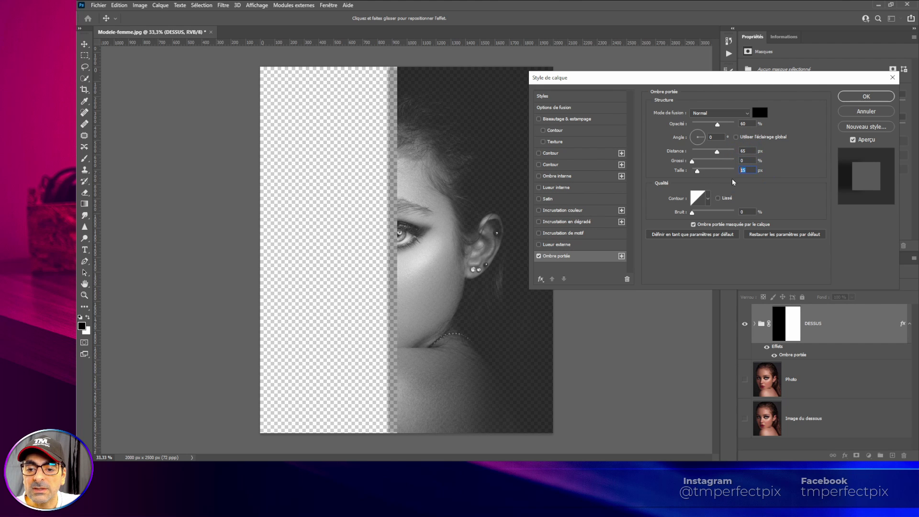
pyautogui.write('110')
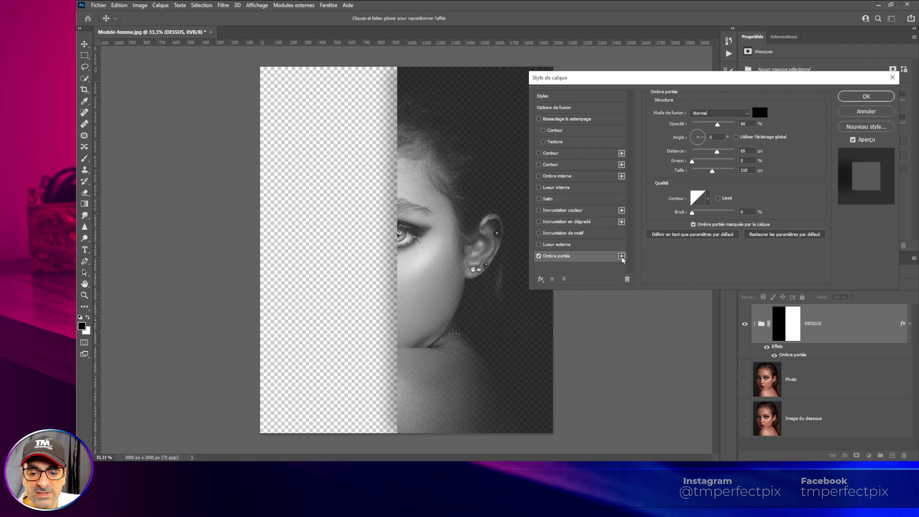
# Add a second drop shadow with distance 11 px, spread 24 % and size 24 px, and apply the layer style.
pyautogui.click(622, 256)
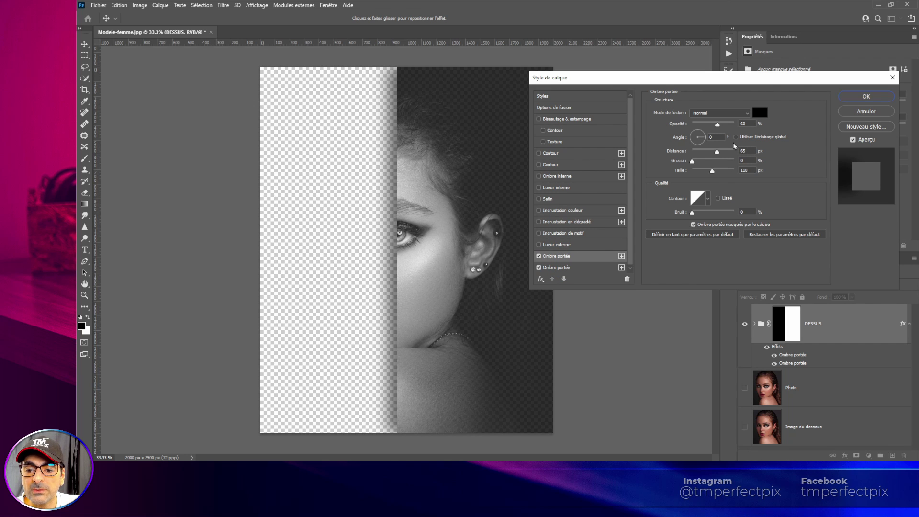
pyautogui.doubleClick(747, 150)
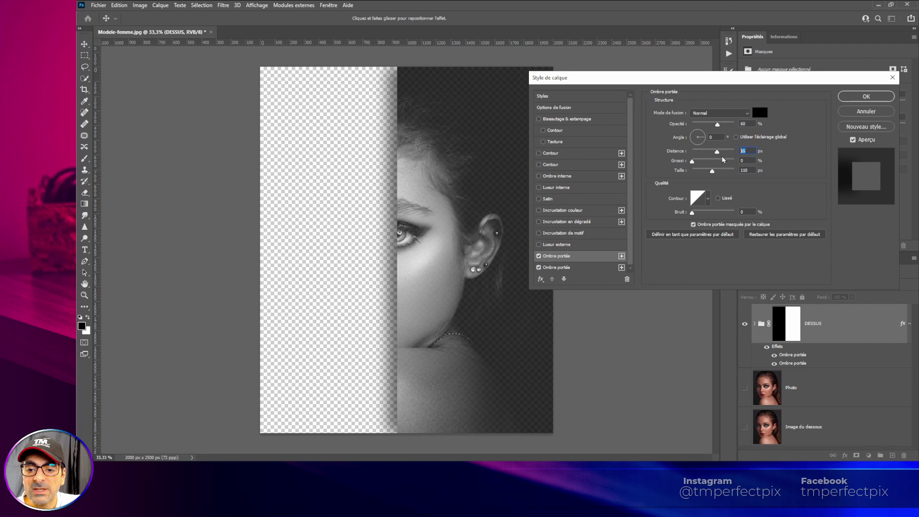
pyautogui.write('11')
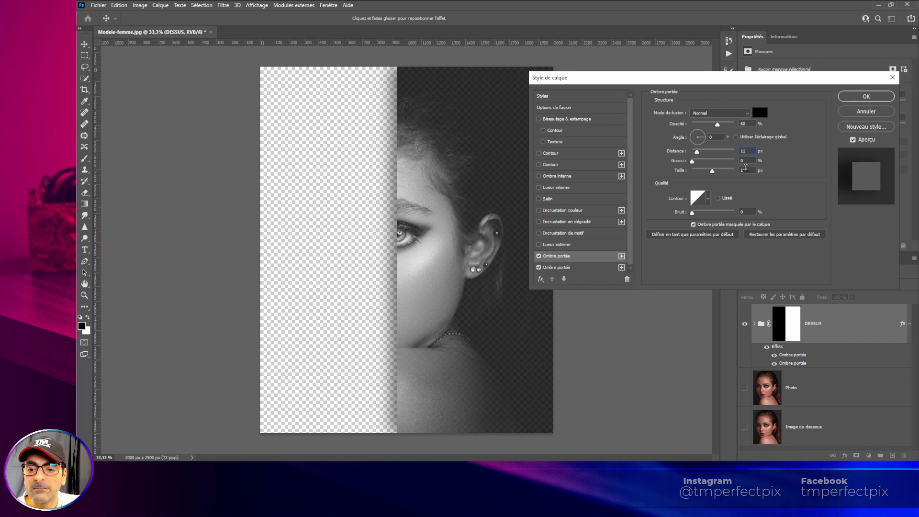
pyautogui.doubleClick(744, 160)
pyautogui.write('2')
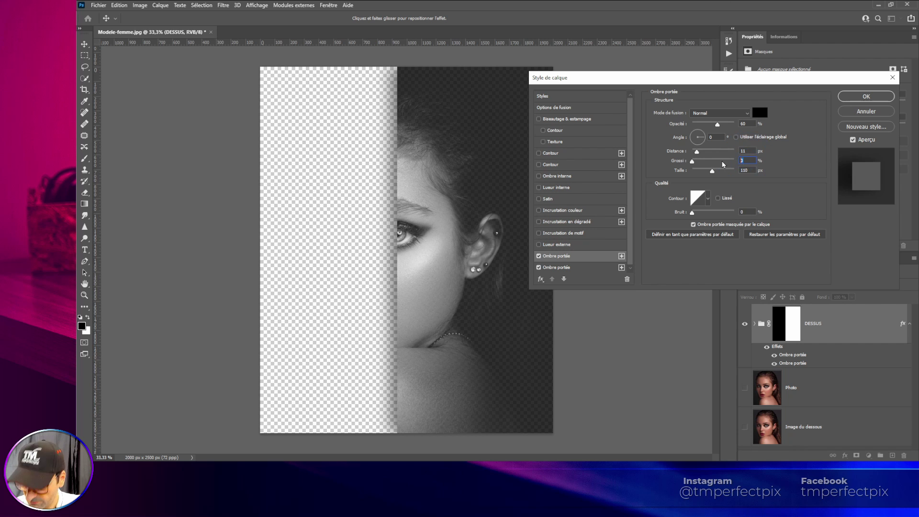
pyautogui.write('4')
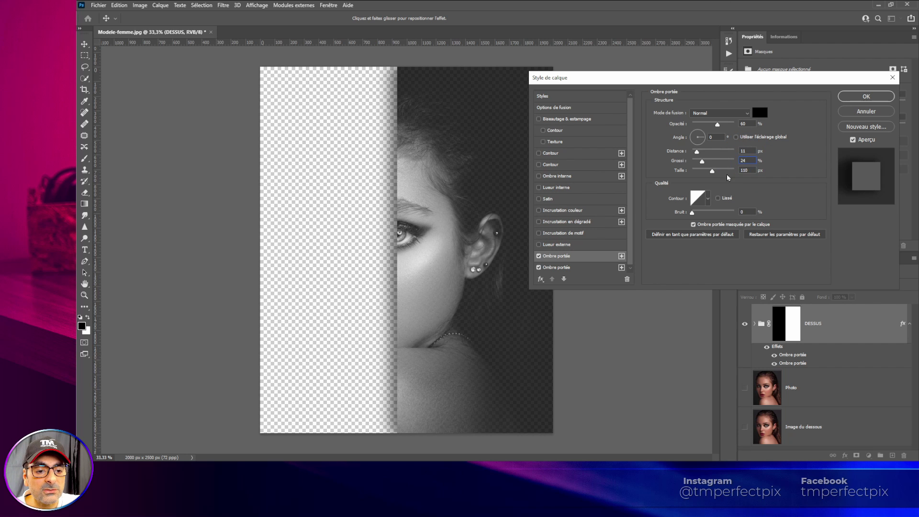
pyautogui.doubleClick(750, 170)
pyautogui.write('24')
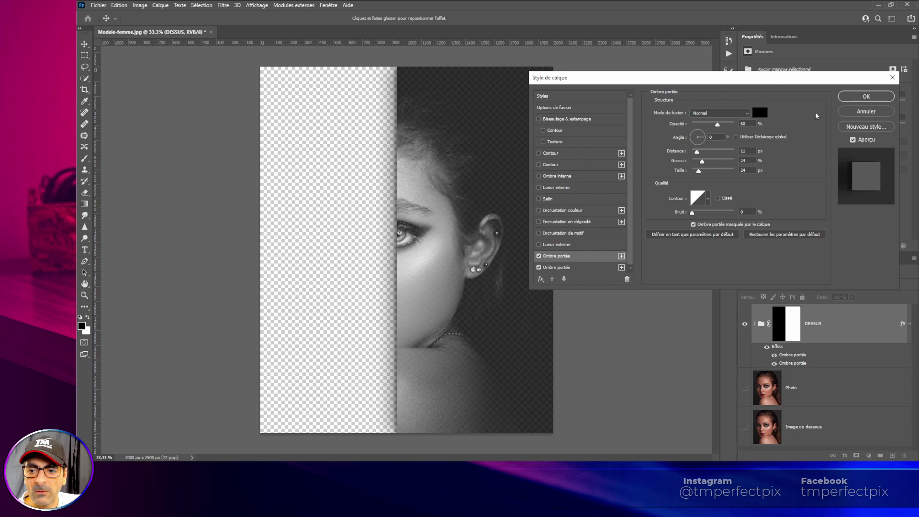
pyautogui.click(866, 96)
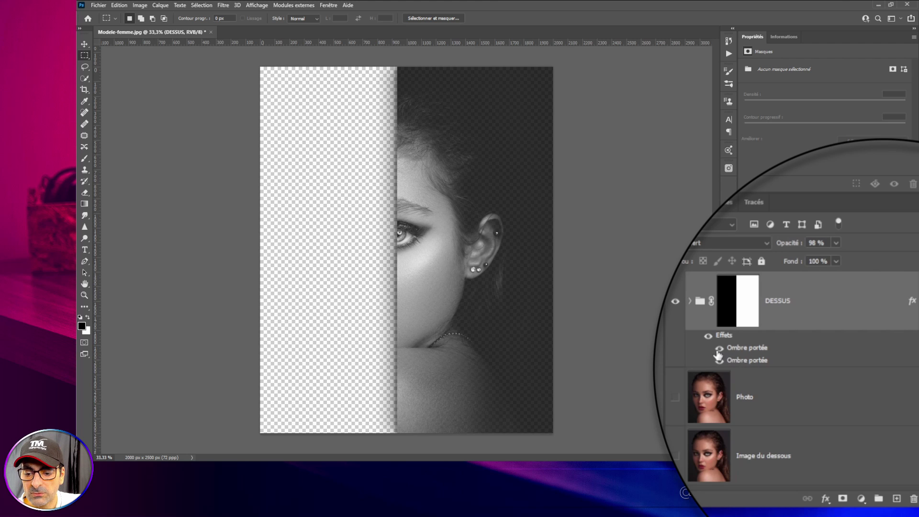
# Hide and show the upper drop shadow to check its effect, and collapse the DESSUS group's effects list.
pyautogui.click(719, 348)
pyautogui.click(718, 348)
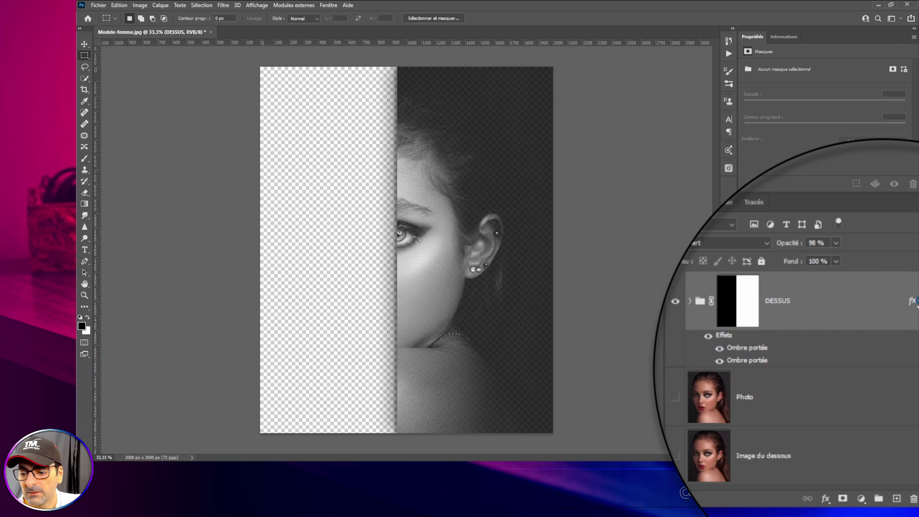
pyautogui.click(916, 303)
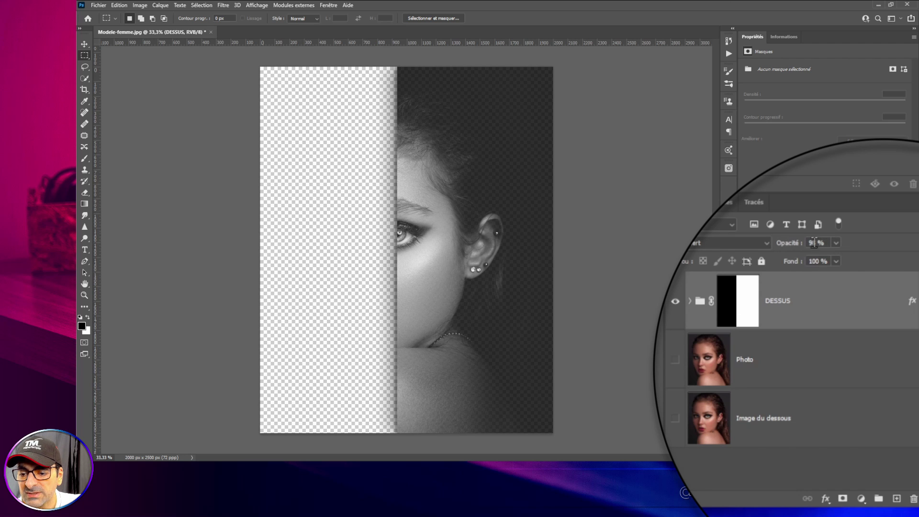
# Raise the DESSUS group's opacity to 100 %.
pyautogui.click(835, 243)
pyautogui.moveTo(836, 259); pyautogui.dragTo(895, 271)
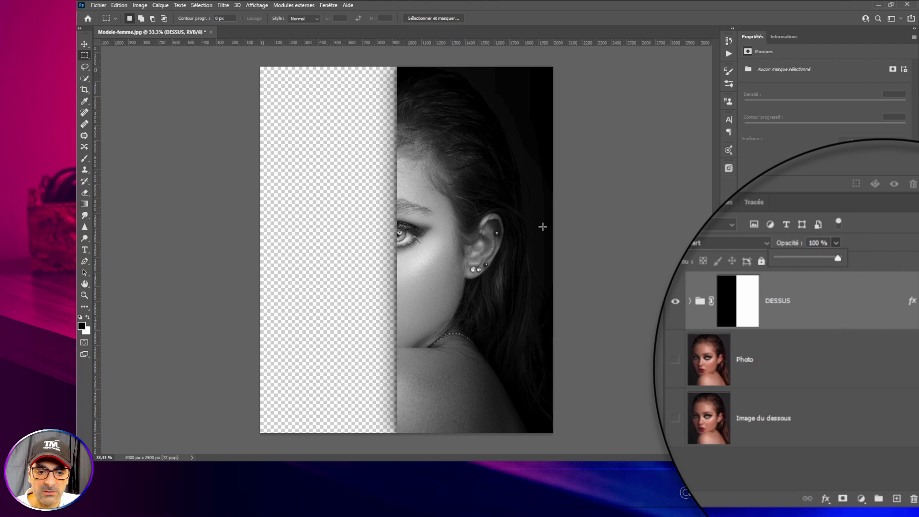
pyautogui.click(411, 232)
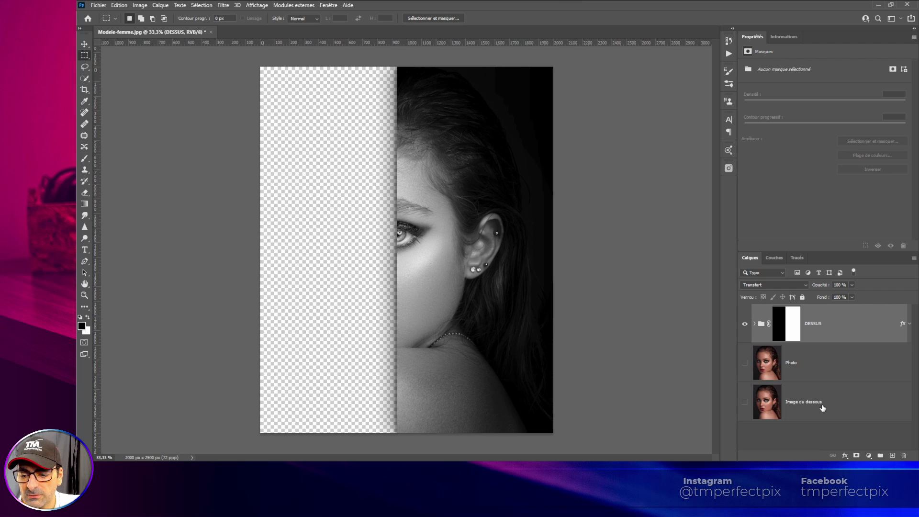
# Make the Image du dessous layer visible and convert it to a smart object.
pyautogui.click(854, 400)
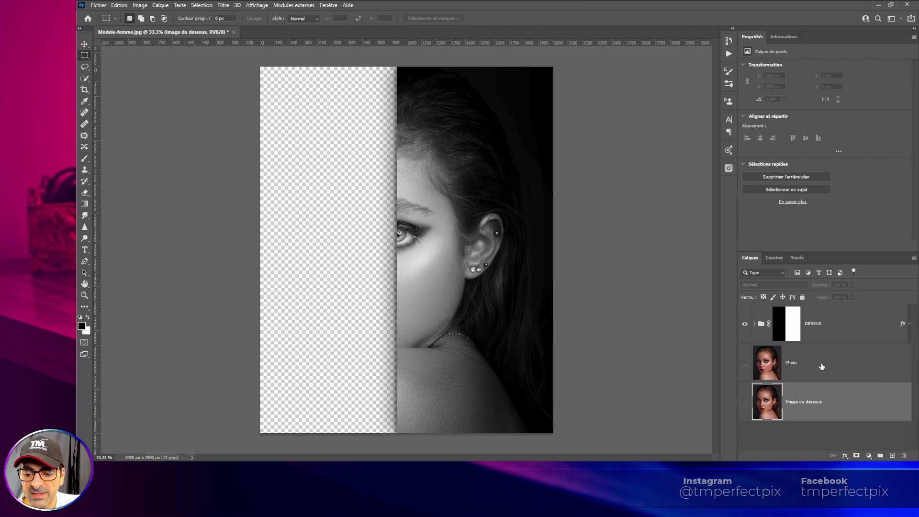
pyautogui.click(745, 403)
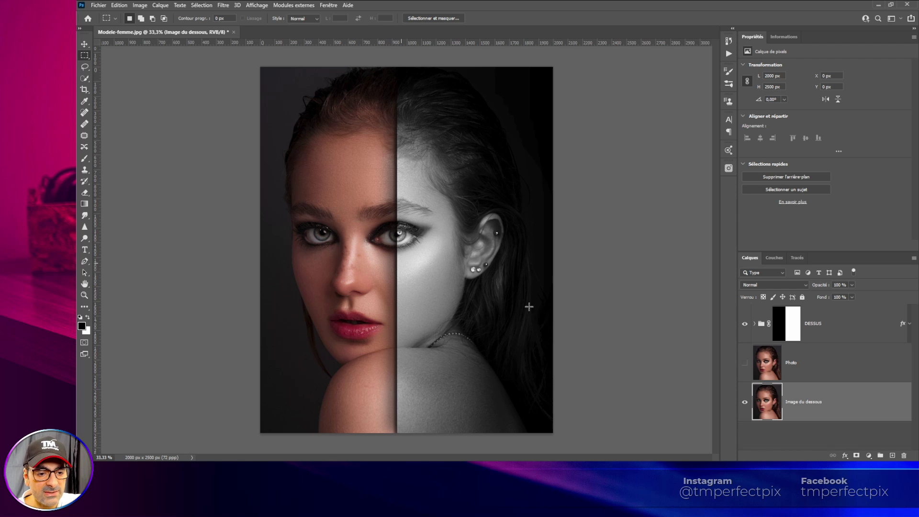
pyautogui.rightClick(836, 401)
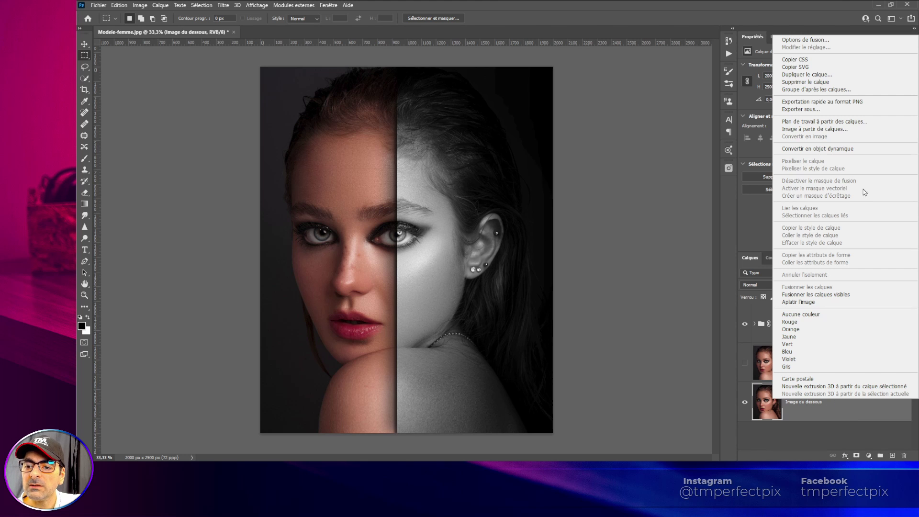
pyautogui.click(830, 151)
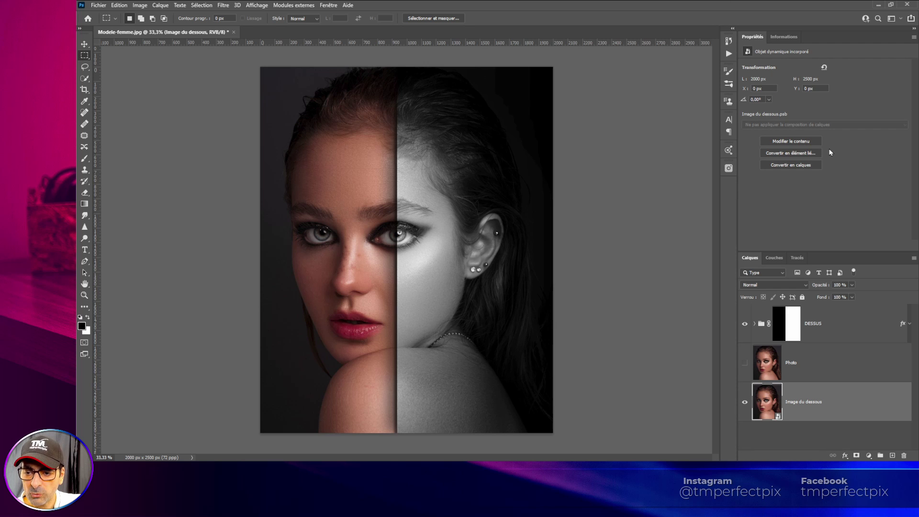
pyautogui.rightClick(836, 403)
pyautogui.click(837, 416)
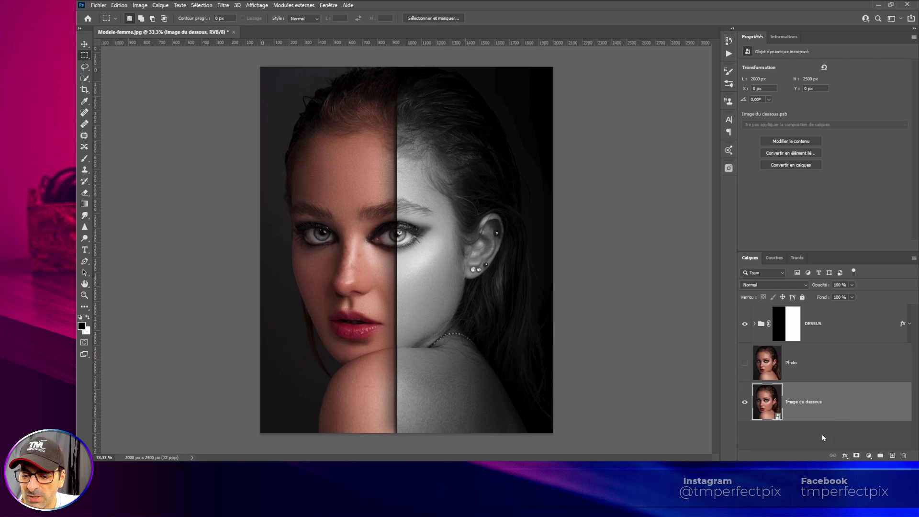
# Add a Curves adjustment above Image du dessous, lower its white point to output 0 and set its blend mode to Couleur.
pyautogui.click(868, 456)
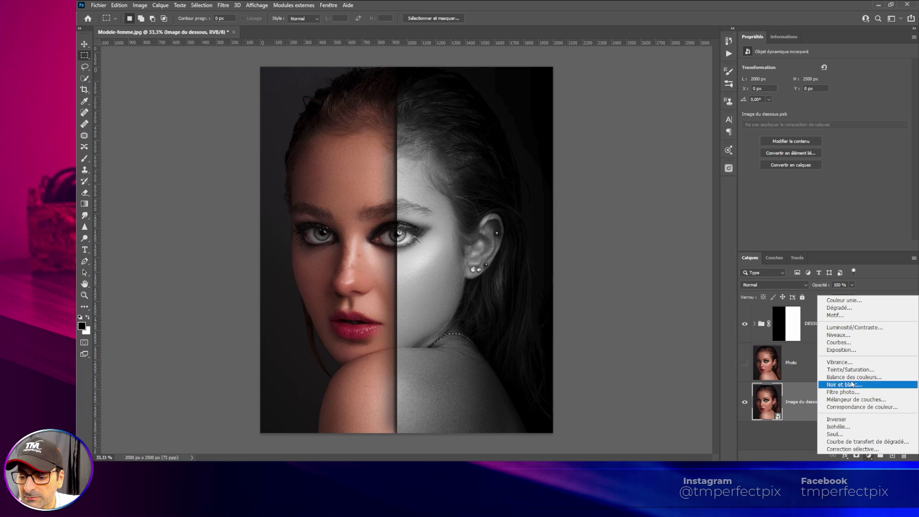
pyautogui.click(848, 344)
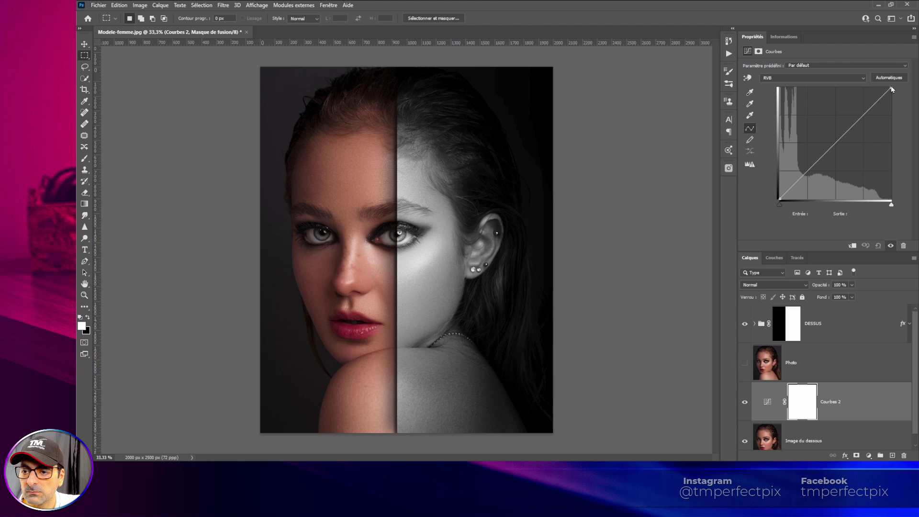
pyautogui.moveTo(892, 89); pyautogui.dragTo(915, 232)
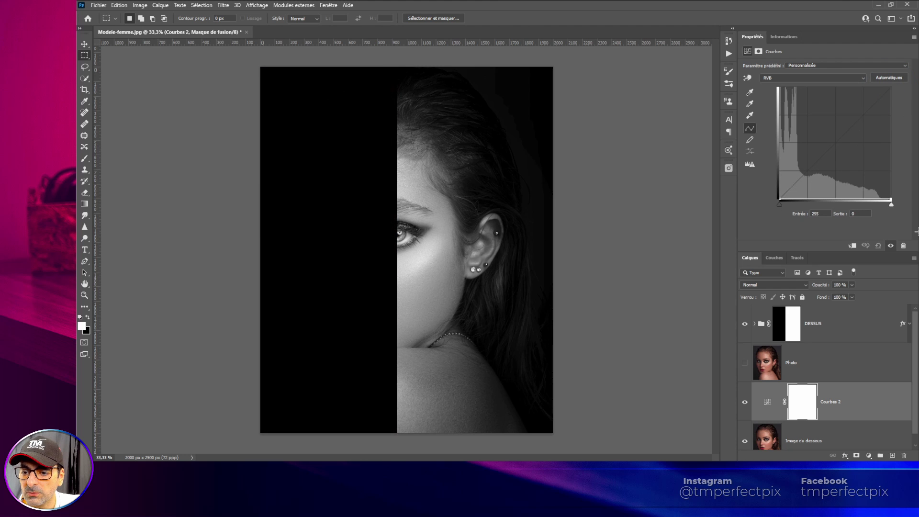
pyautogui.click(798, 287)
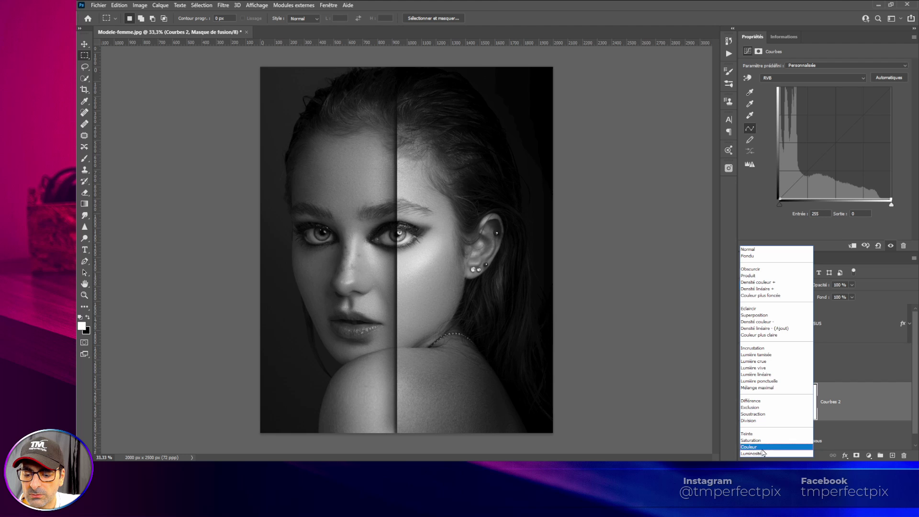
pyautogui.click(761, 449)
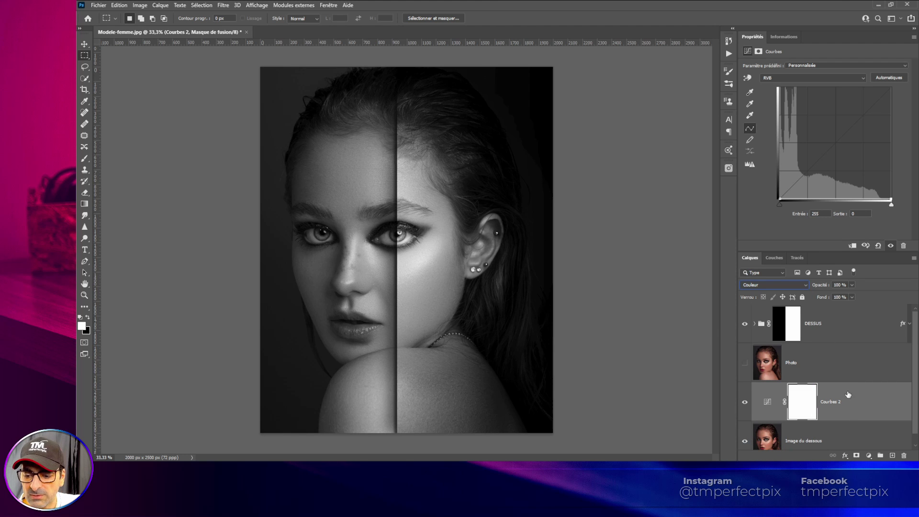
# Group the Courbes 2 and Image du dessous layers and name the group DESSOUS.
pyautogui.scroll(-1, 848, 394)
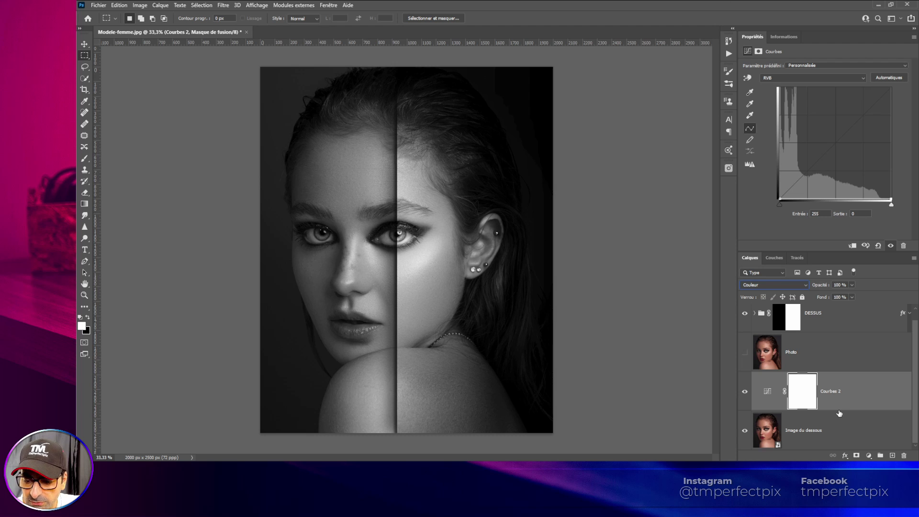
pyautogui.click(842, 434)
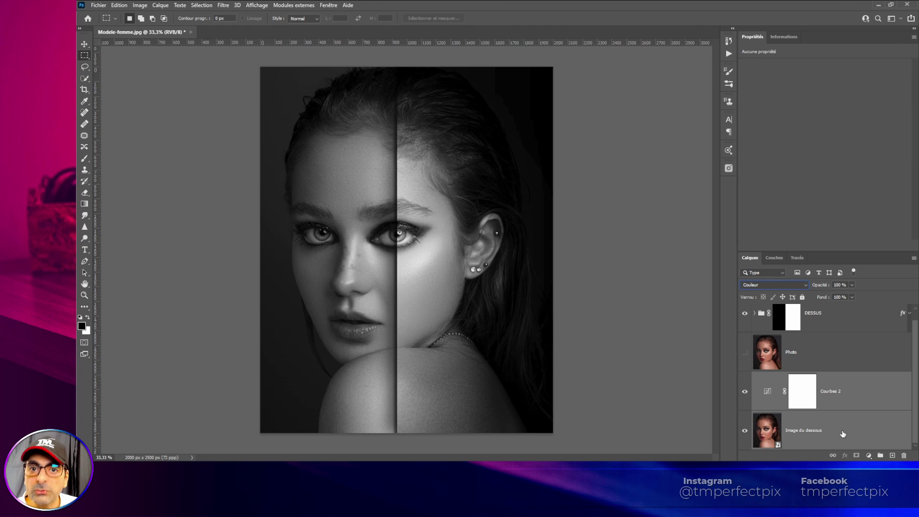
pyautogui.hotkey('ctrl', 'g')
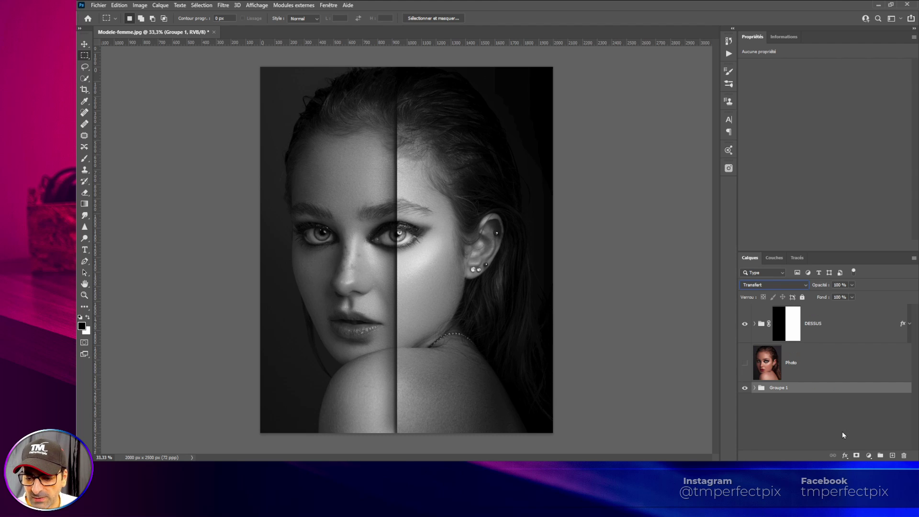
pyautogui.doubleClick(779, 388)
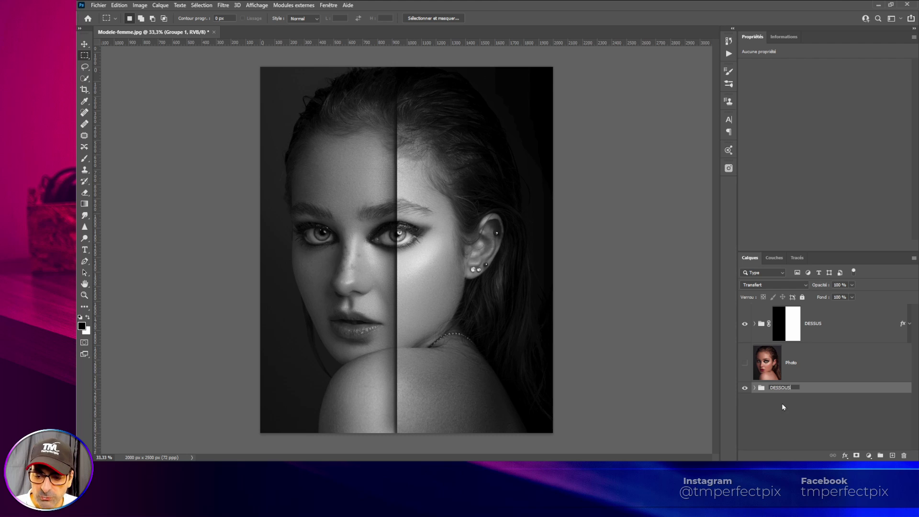
pyautogui.press('Return')
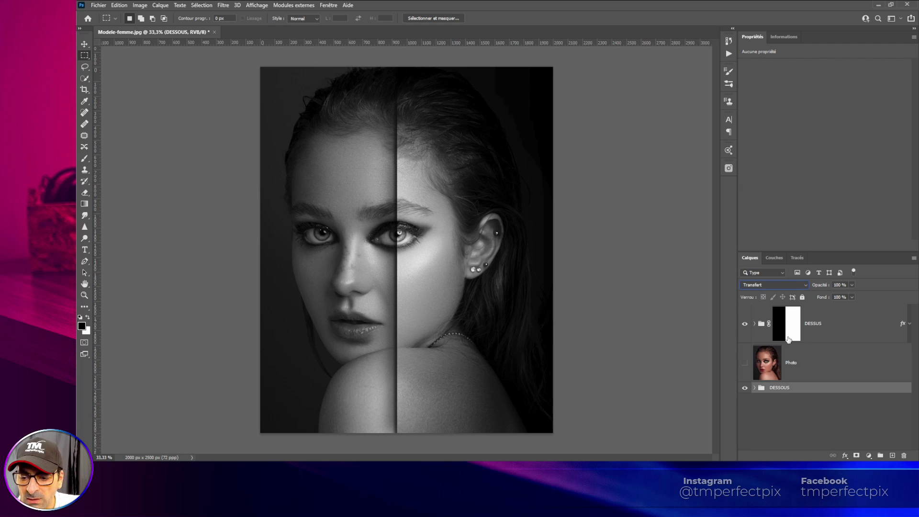
# Add a gradient fill layer above Courbes 2 in the DESSOUS group using the Premier plan -> arrière-plan preset.
pyautogui.click(754, 389)
pyautogui.scroll(-1, 785, 434)
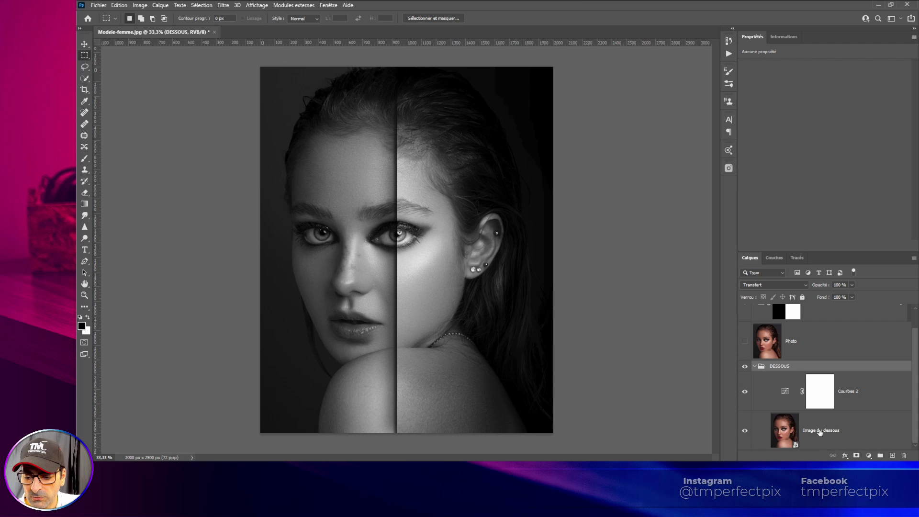
pyautogui.click(871, 395)
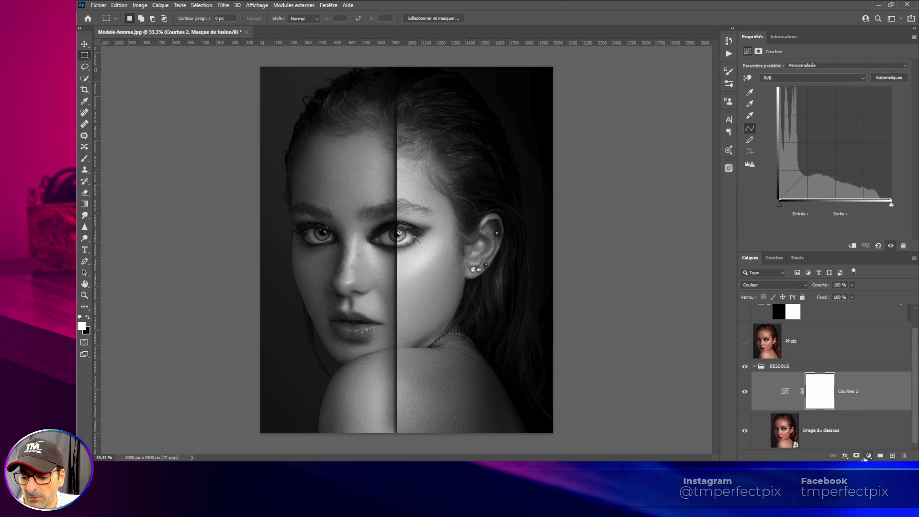
pyautogui.click(868, 456)
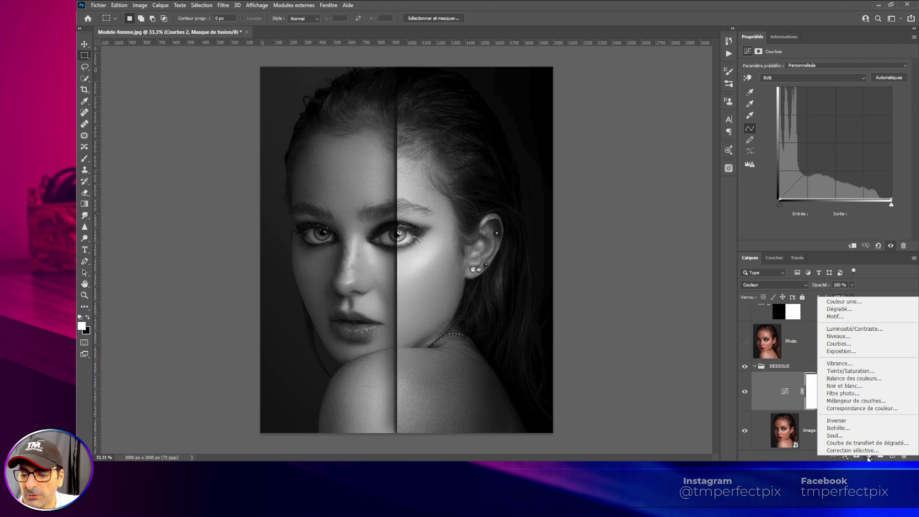
pyautogui.click(843, 310)
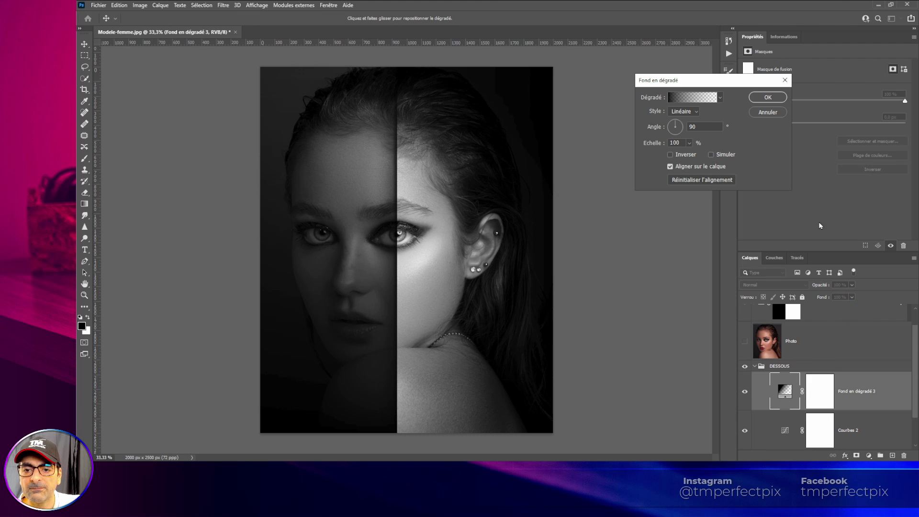
pyautogui.click(691, 99)
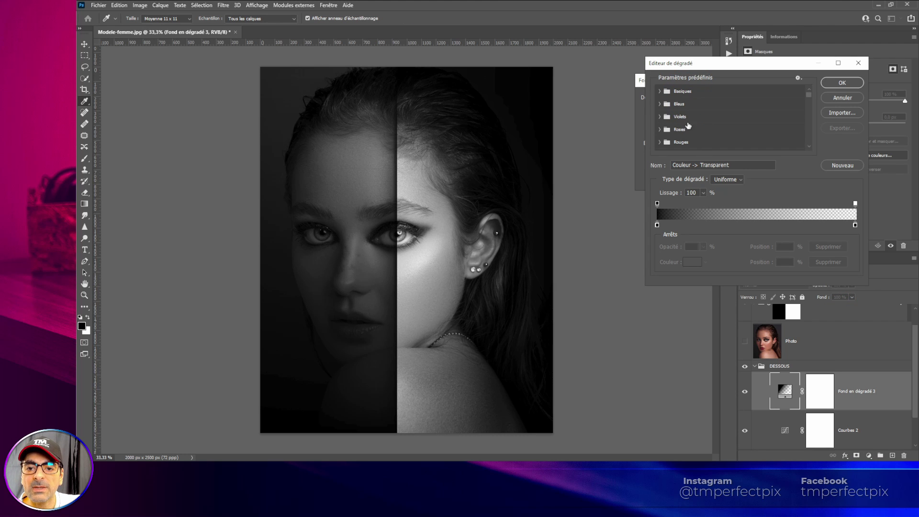
pyautogui.click(660, 91)
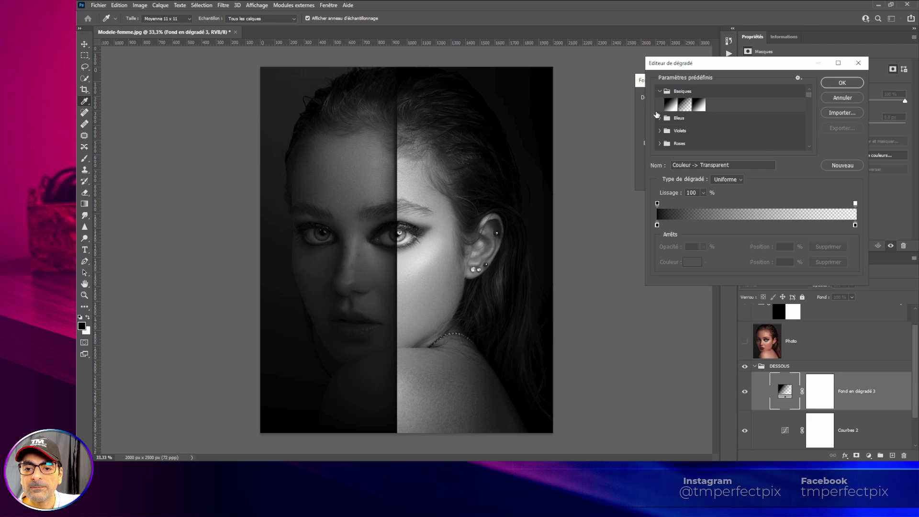
pyautogui.click(672, 105)
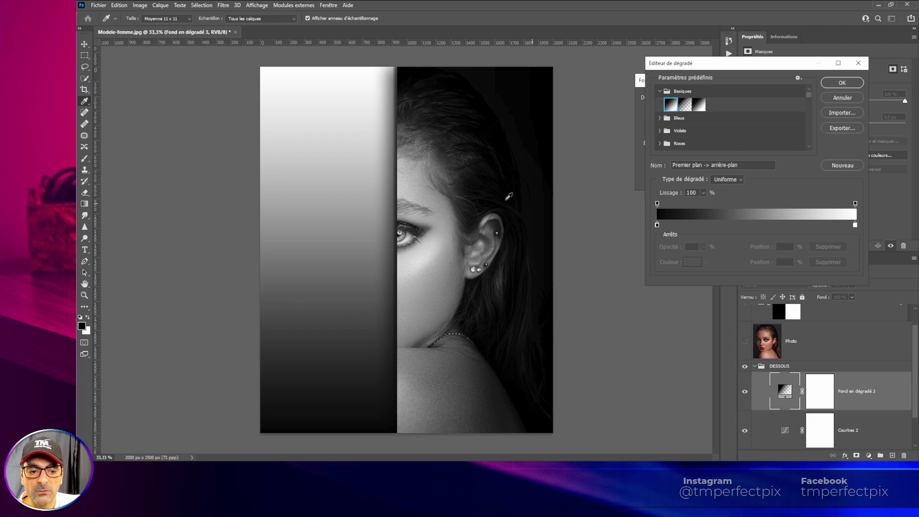
pyautogui.click(840, 84)
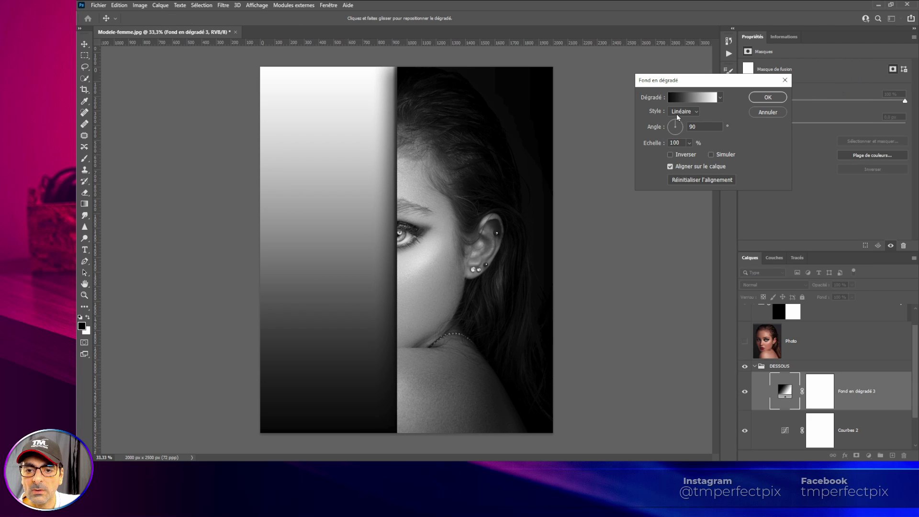
# Make the gradient fill radial and inverted, and set the layer's blend mode to Lumière tamisée.
pyautogui.click(677, 113)
pyautogui.click(682, 125)
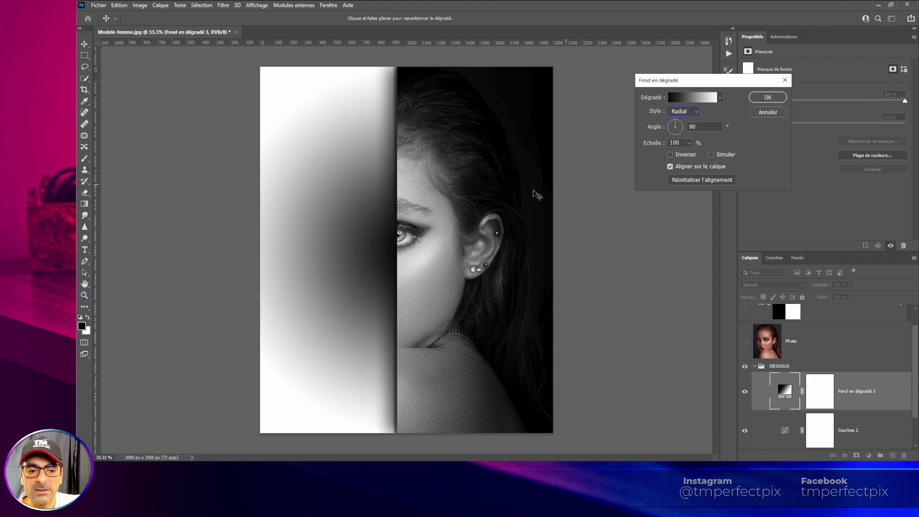
pyautogui.click(670, 154)
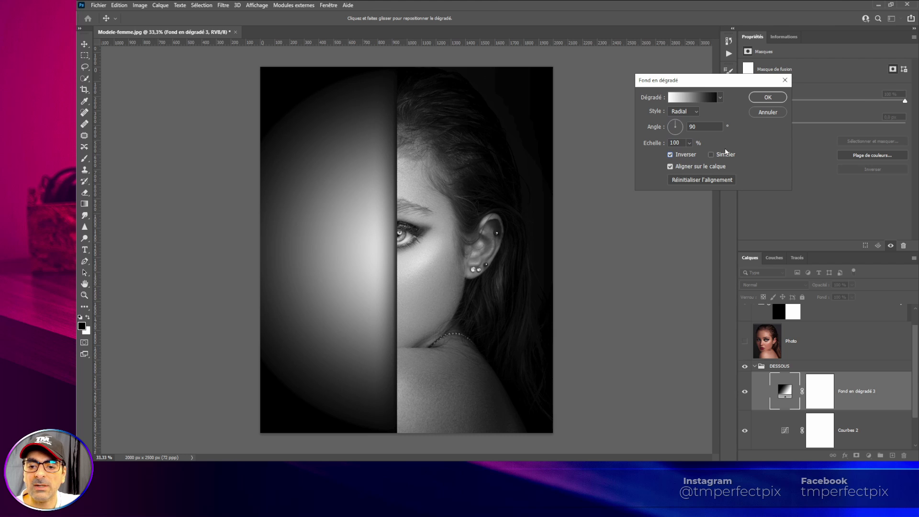
pyautogui.click(764, 98)
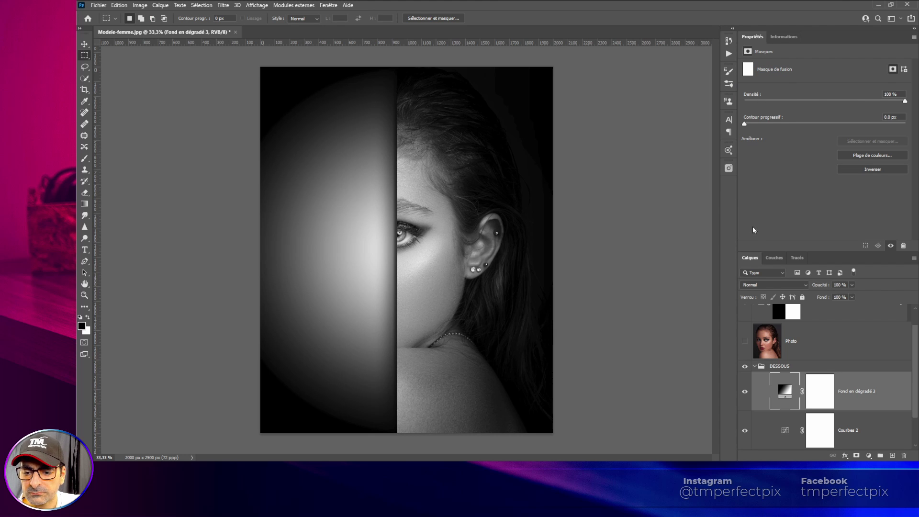
pyautogui.click(777, 284)
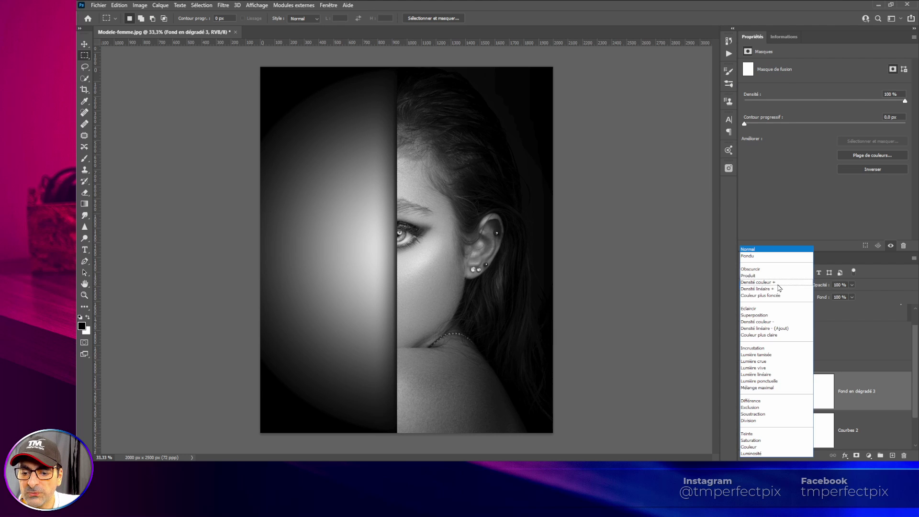
pyautogui.click(751, 354)
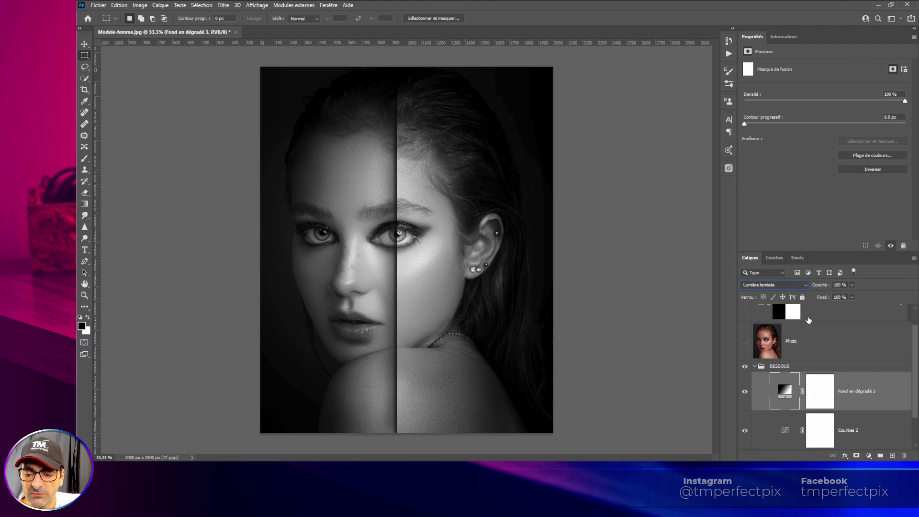
# Add a second gradient fill layer above Fond en dégradé 3 using the Premier plan -> arrière-plan preset.
pyautogui.scroll(1, 809, 320)
pyautogui.scroll(-3, 775, 346)
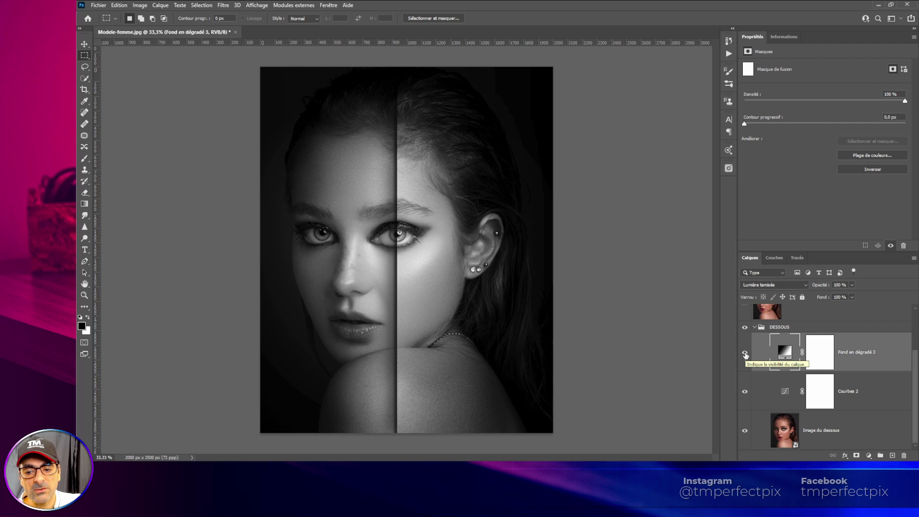
pyautogui.click(869, 455)
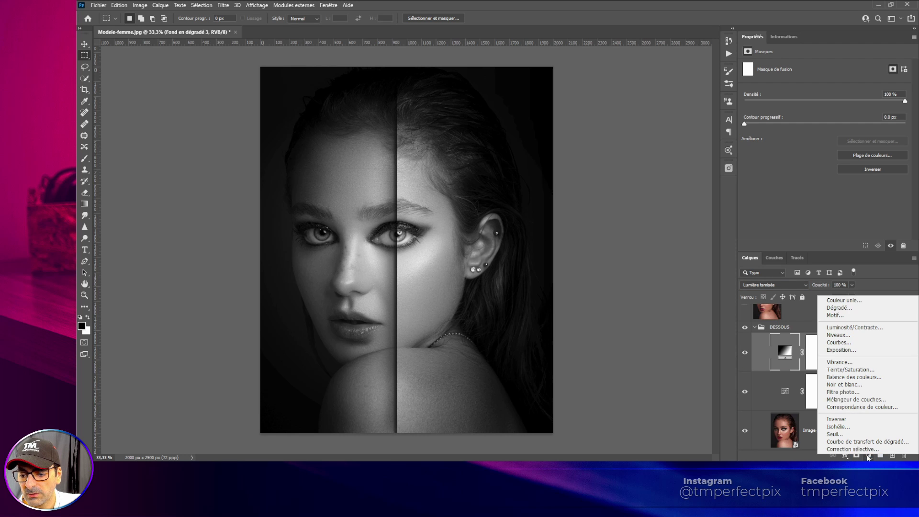
pyautogui.click(850, 312)
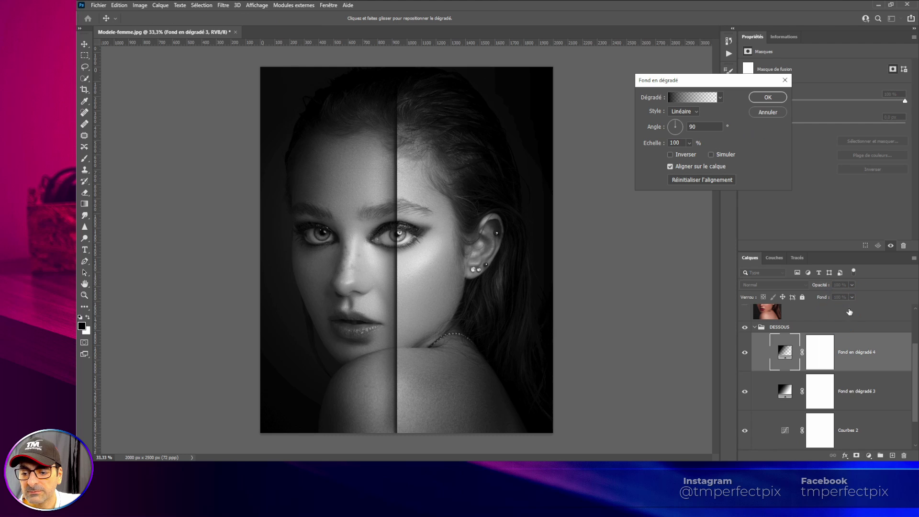
pyautogui.click(687, 99)
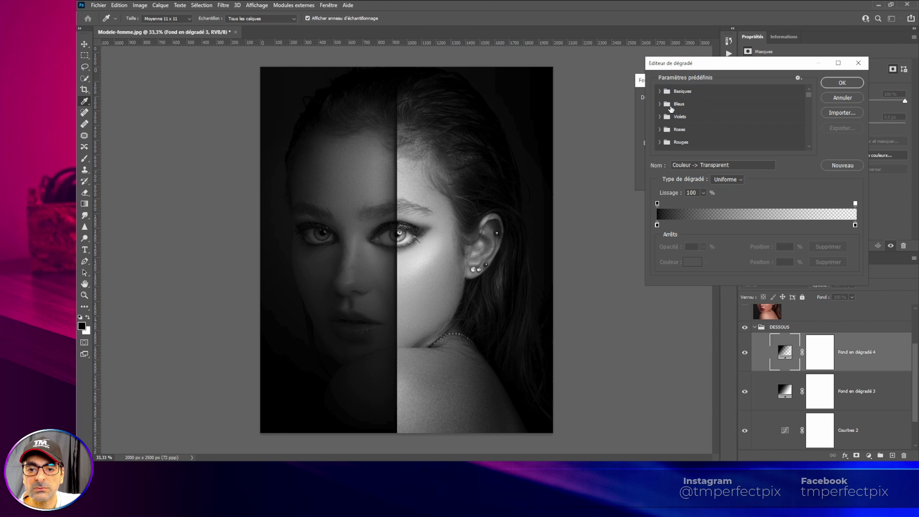
pyautogui.click(660, 91)
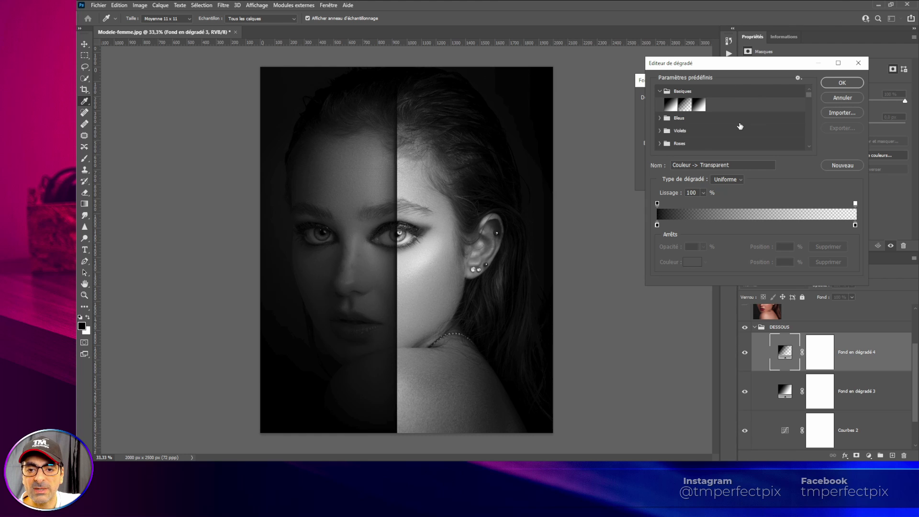
pyautogui.click(672, 104)
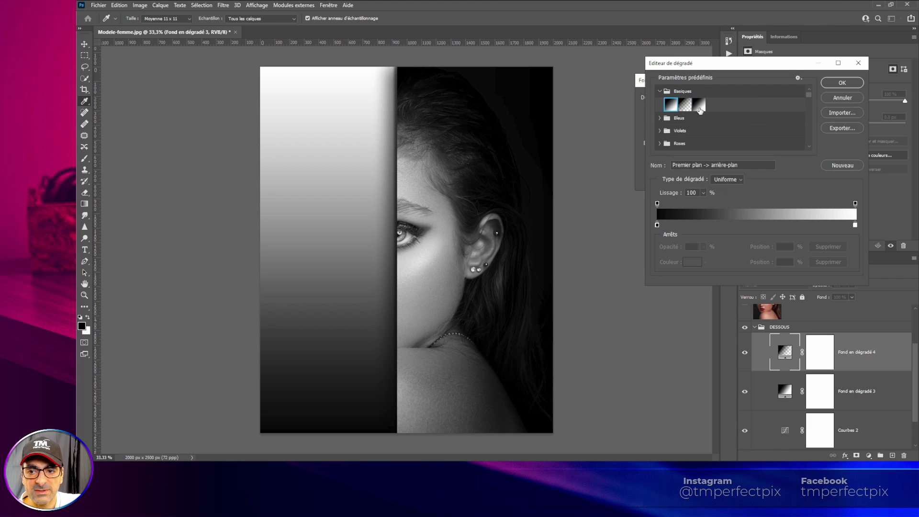
pyautogui.click(831, 84)
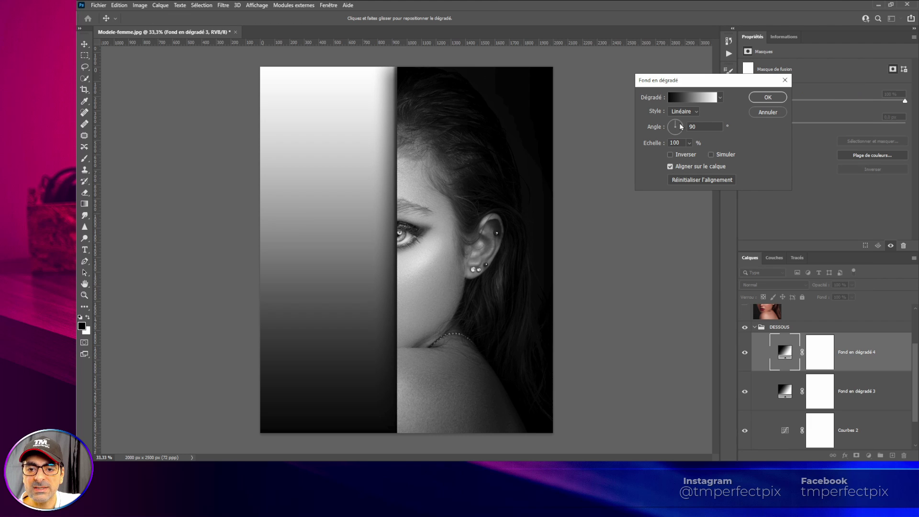
# Set the second gradient fill's angle to 180° and invert it, keeping the linear style.
pyautogui.write('180')
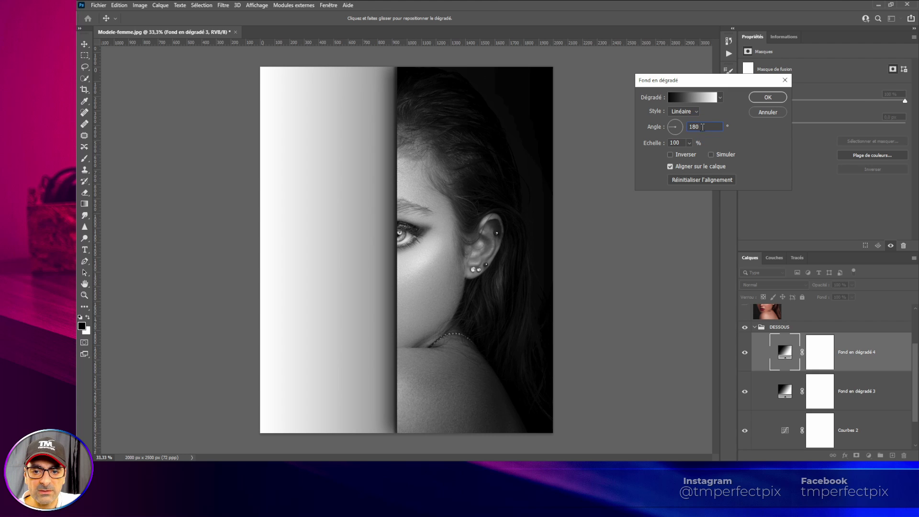
pyautogui.click(671, 154)
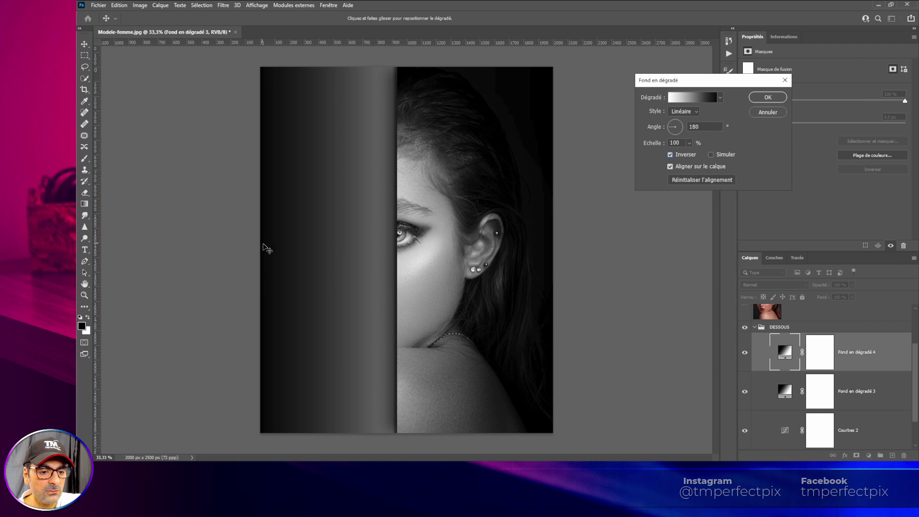
pyautogui.click(670, 155)
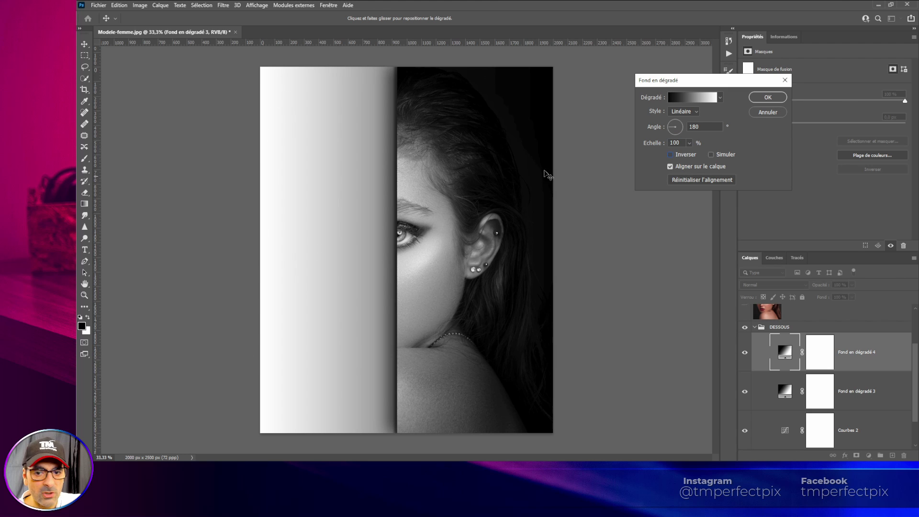
pyautogui.click(672, 155)
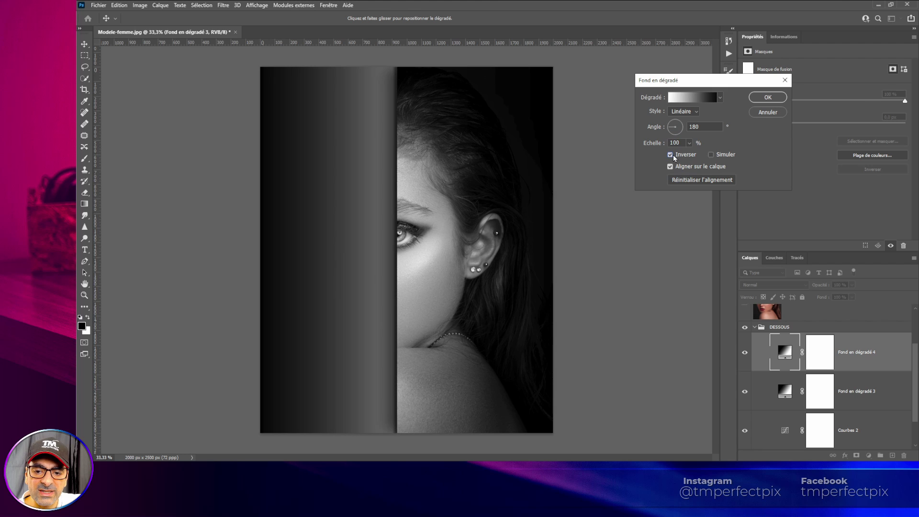
pyautogui.click(671, 155)
pyautogui.click(671, 155)
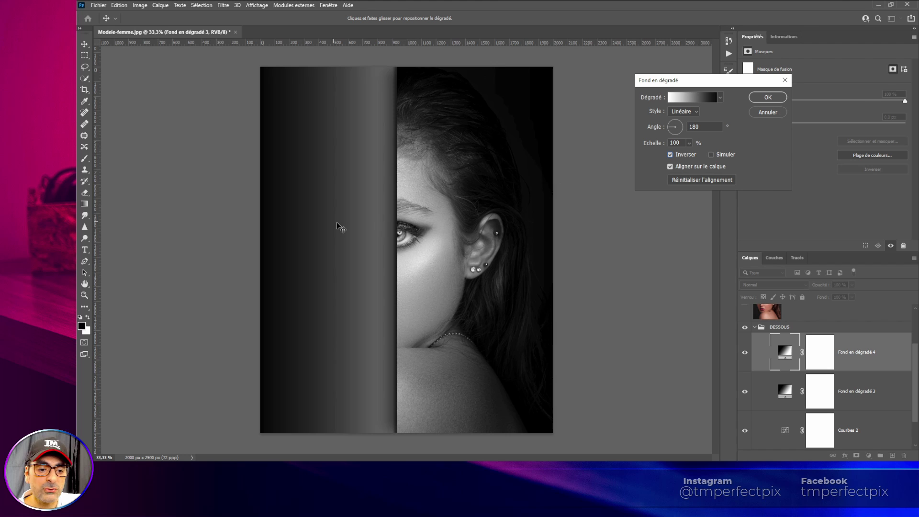
pyautogui.click(767, 98)
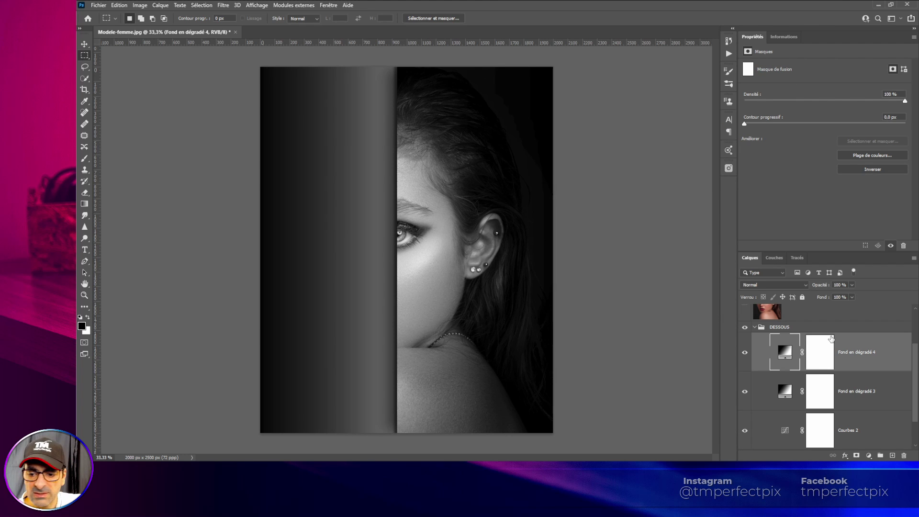
# Set Fond en dégradé 4 to Lumière tamisée at 24 % opacity and compare the image with and without it.
pyautogui.click(787, 285)
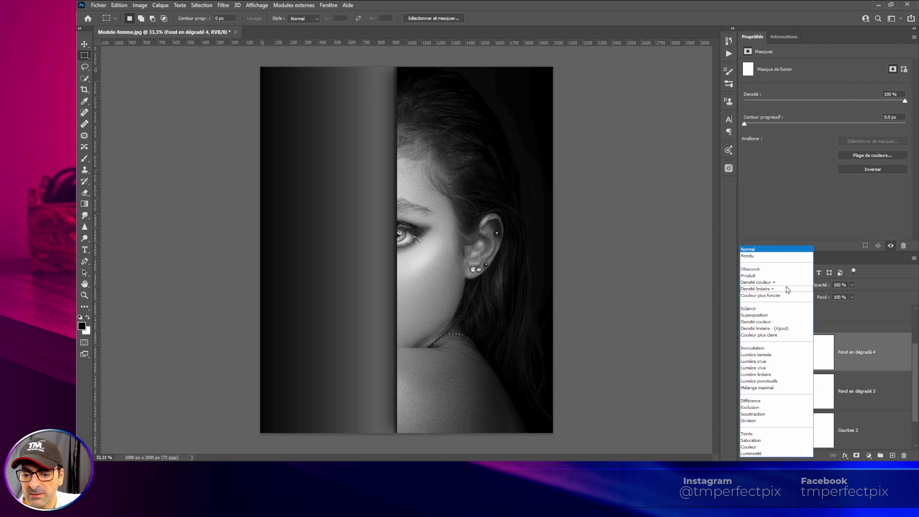
pyautogui.click(773, 354)
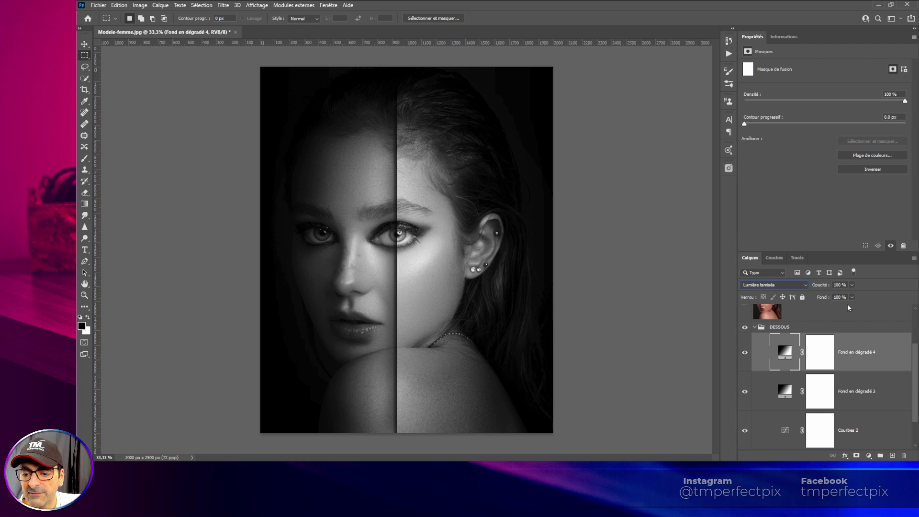
pyautogui.moveTo(846, 297); pyautogui.dragTo(830, 298)
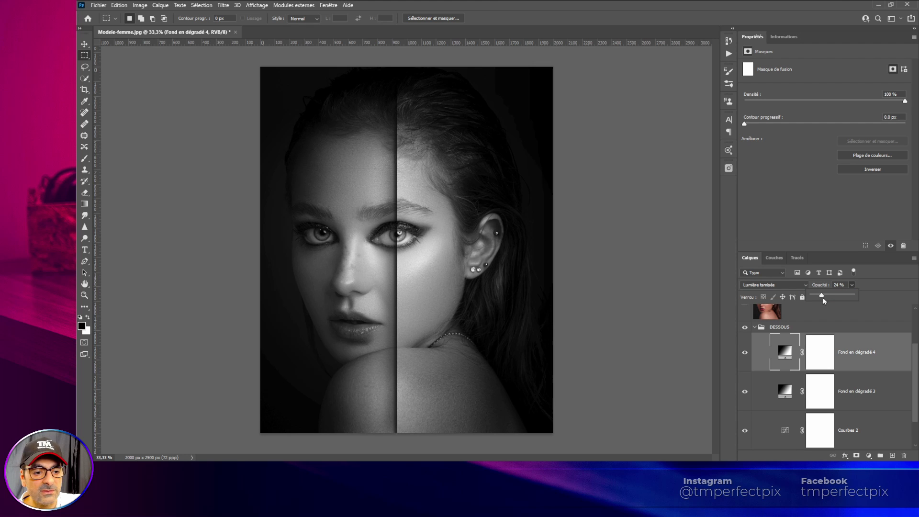
pyautogui.click(744, 354)
pyautogui.click(744, 354)
pyautogui.click(745, 354)
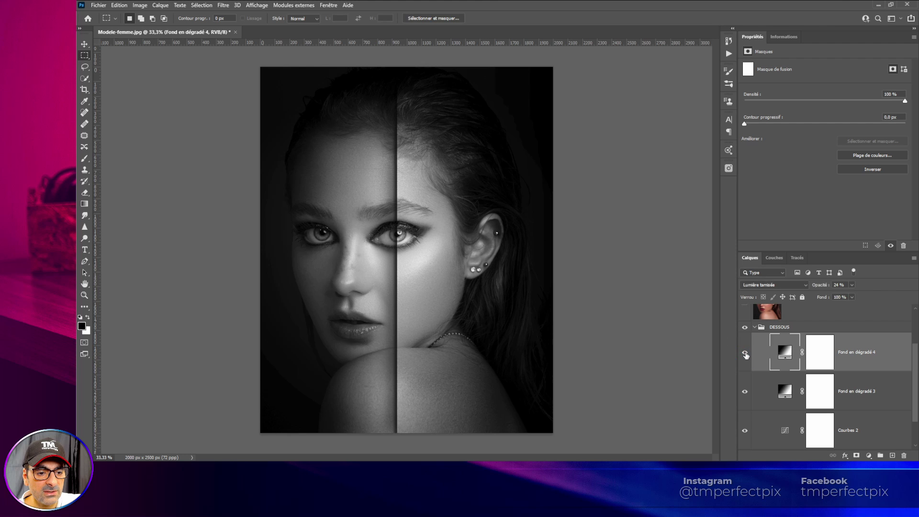
pyautogui.click(744, 355)
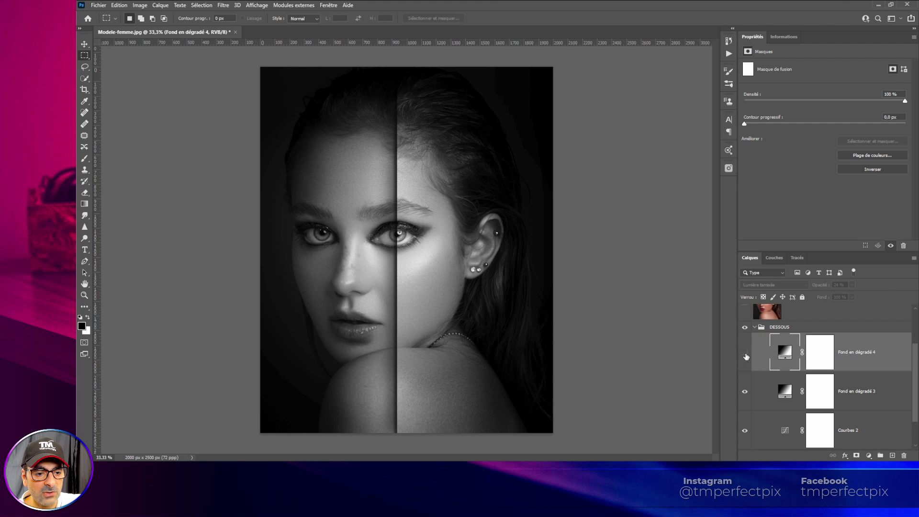
pyautogui.click(745, 354)
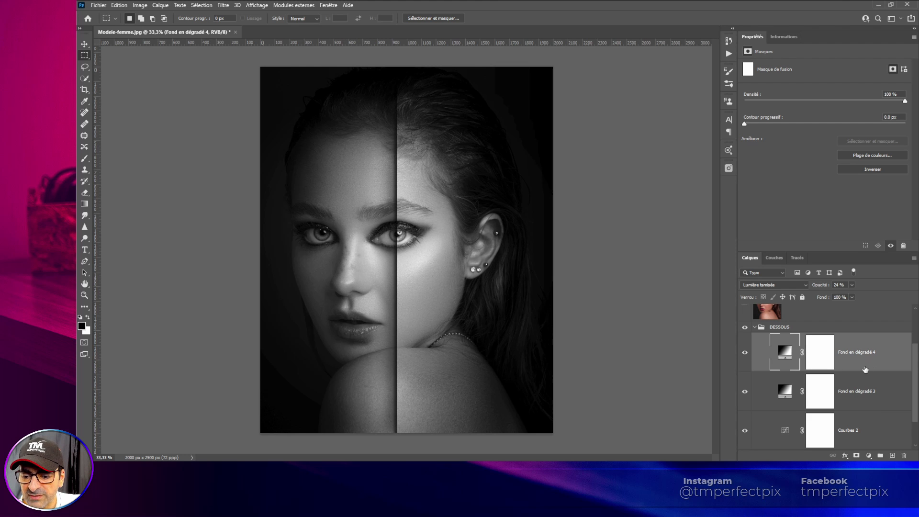
# Start an Ajout de bruit filter on the Image du dessous layer with Gaussienne distribution and Monochromatique enabled.
pyautogui.scroll(-1, 865, 369)
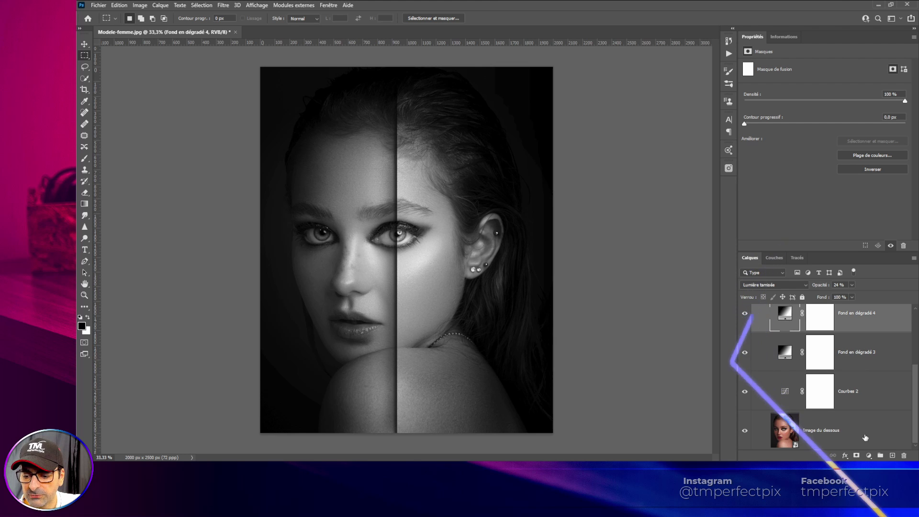
pyautogui.click(816, 432)
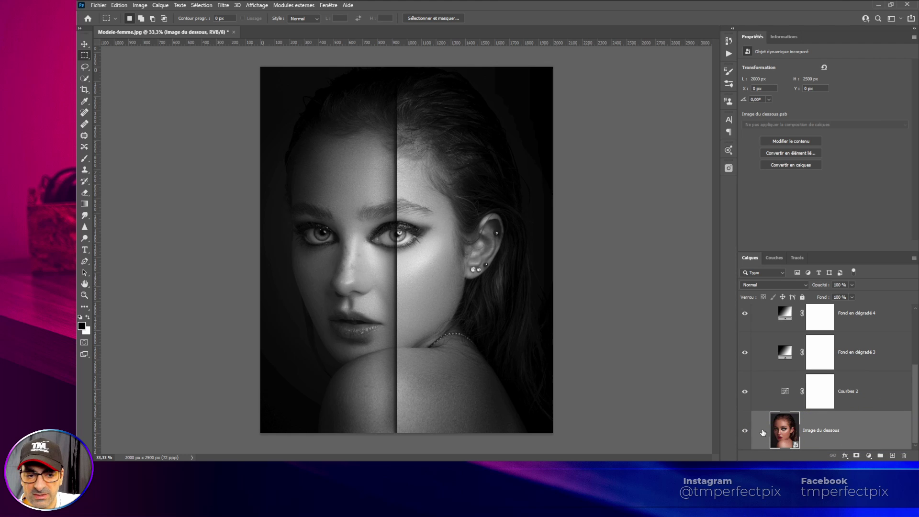
pyautogui.click(223, 6)
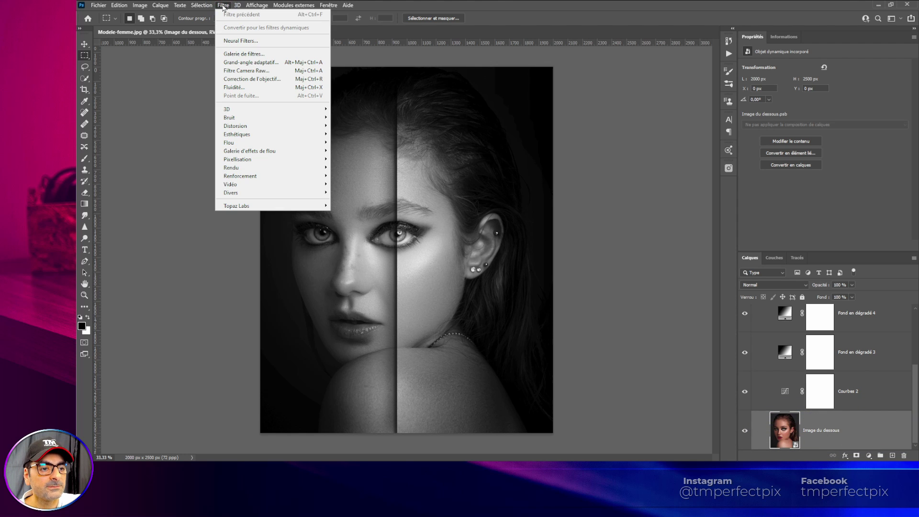
pyautogui.moveTo(228, 118)
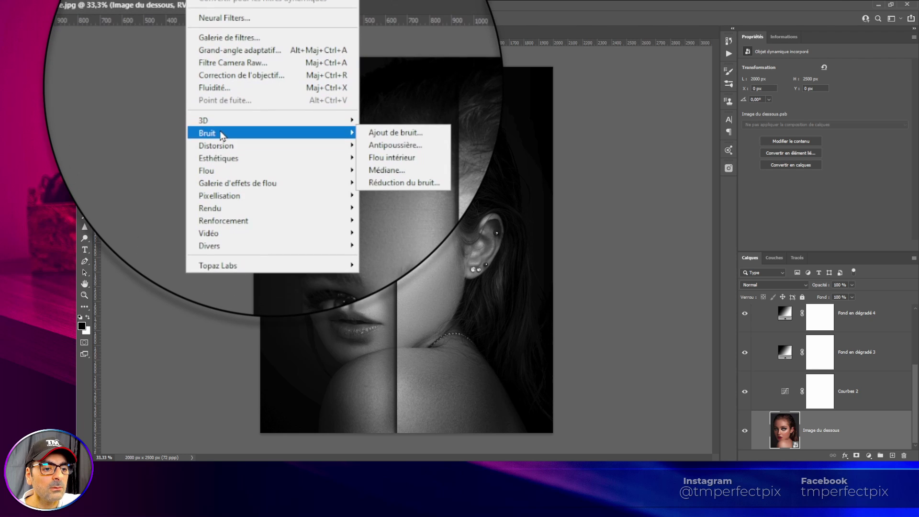
pyautogui.moveTo(322, 138)
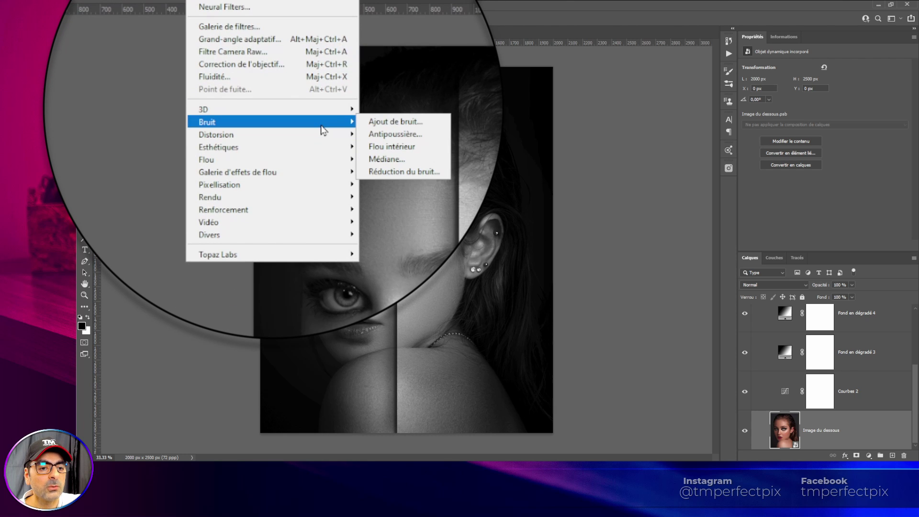
pyautogui.click(385, 122)
pyautogui.moveTo(488, 81); pyautogui.dragTo(600, 111)
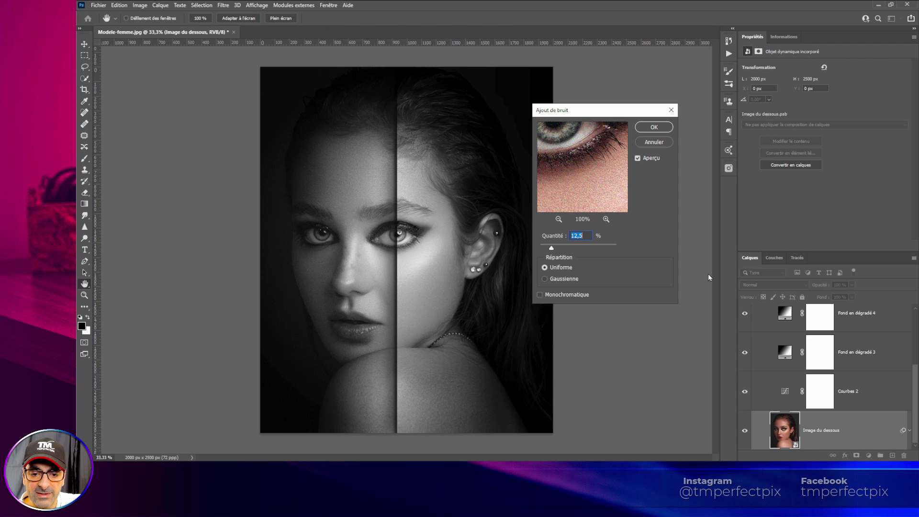
pyautogui.click(545, 279)
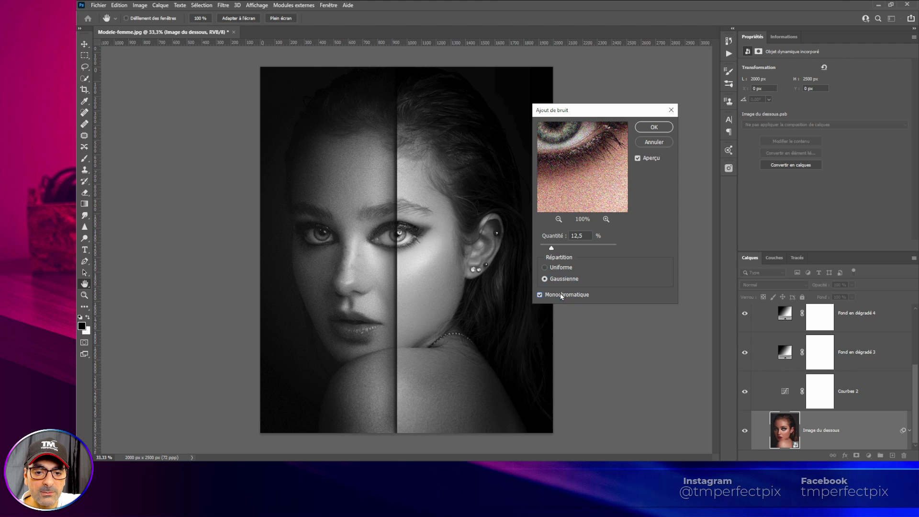
pyautogui.click(559, 294)
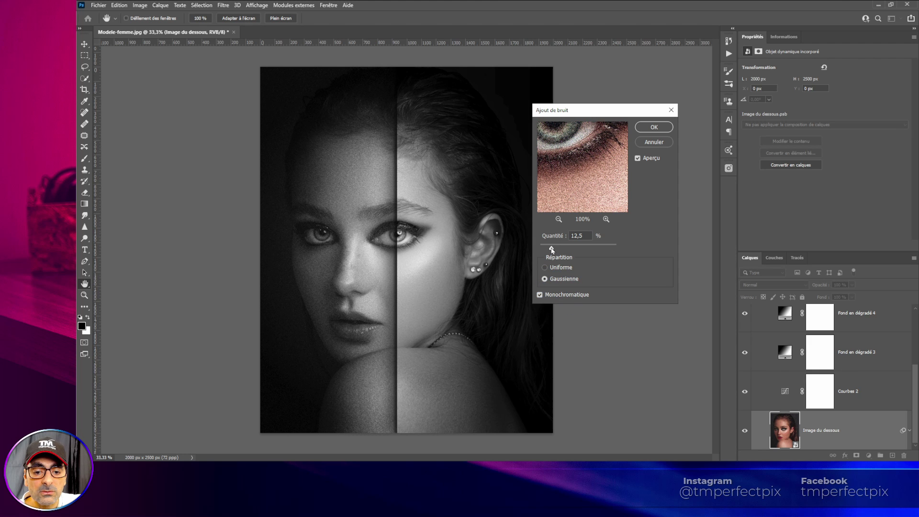
# Try different noise amounts, set Quantité to 15 %, and apply the noise filter.
pyautogui.moveTo(551, 249); pyautogui.dragTo(561, 250)
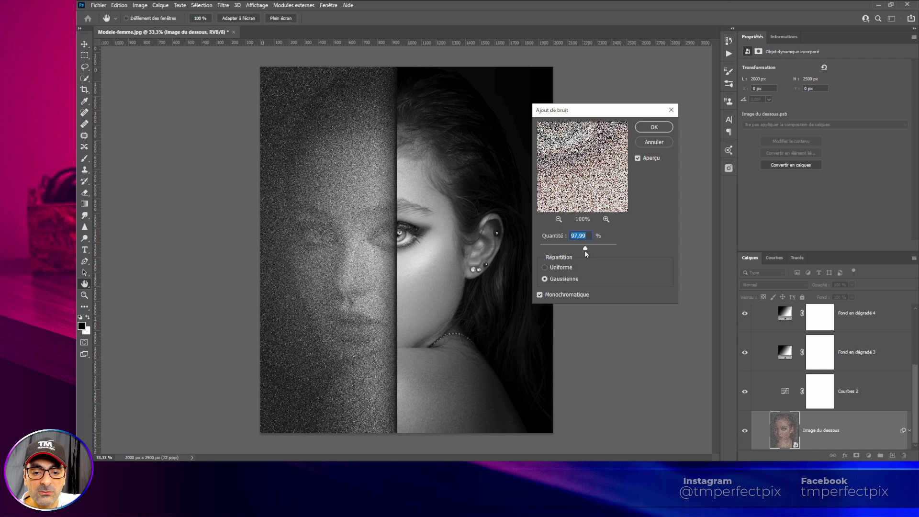
pyautogui.moveTo(584, 251); pyautogui.dragTo(555, 250)
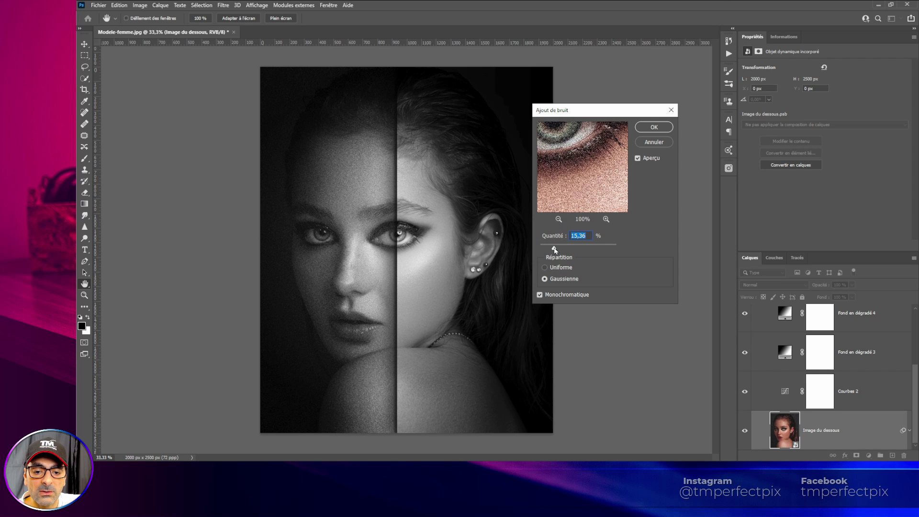
pyautogui.moveTo(554, 249); pyautogui.dragTo(554, 249)
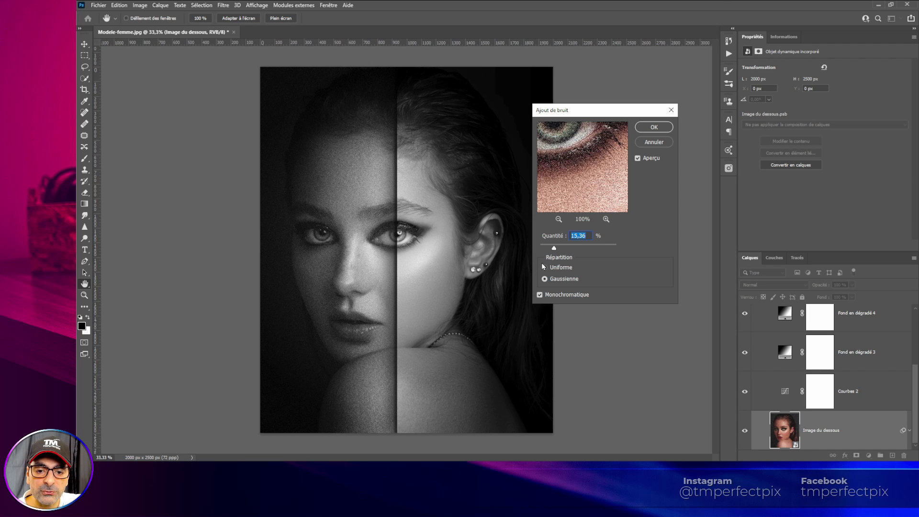
pyautogui.moveTo(553, 248); pyautogui.dragTo(554, 249)
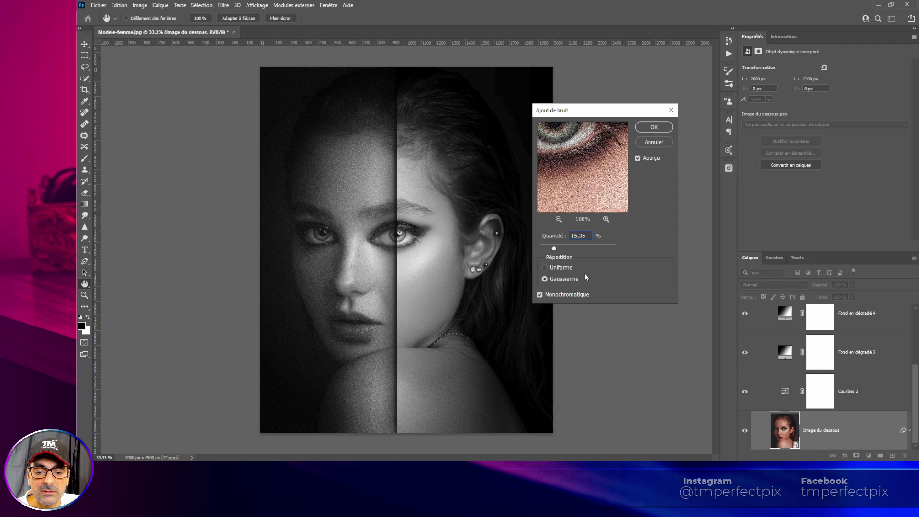
pyautogui.write('0')
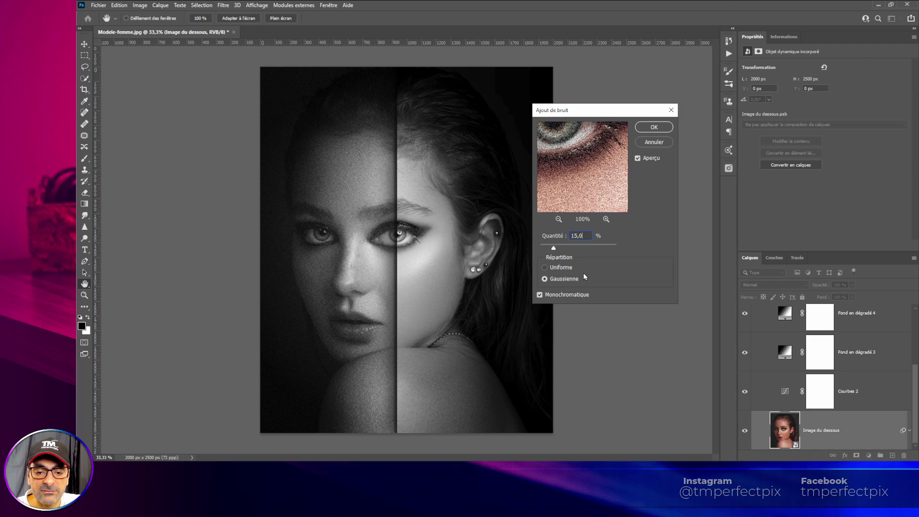
pyautogui.press('Return')
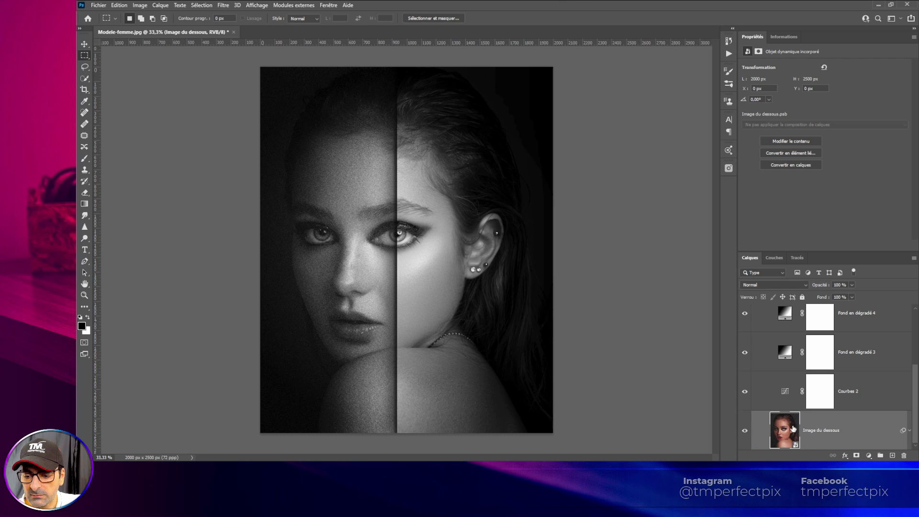
# Collapse the DESSOUS group and make the Photo layer visible.
pyautogui.hotkey('ctrl', 'shift', ']')
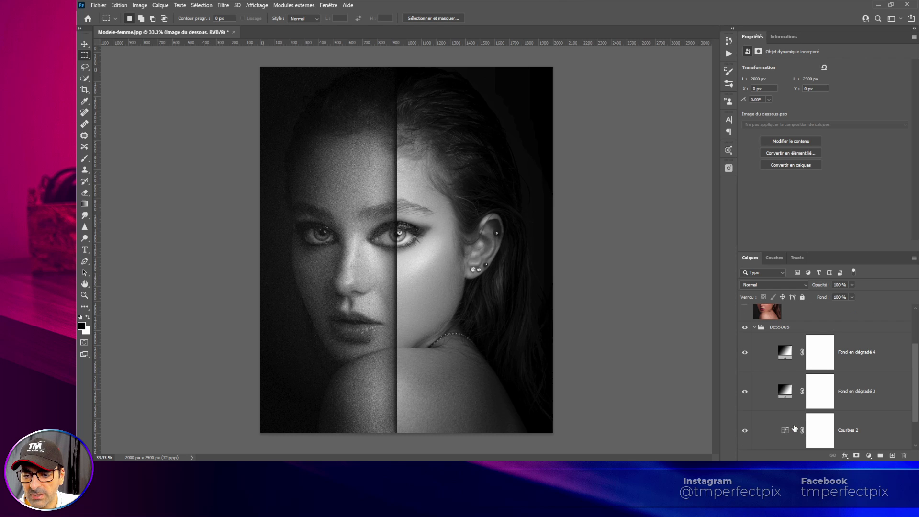
pyautogui.click(755, 328)
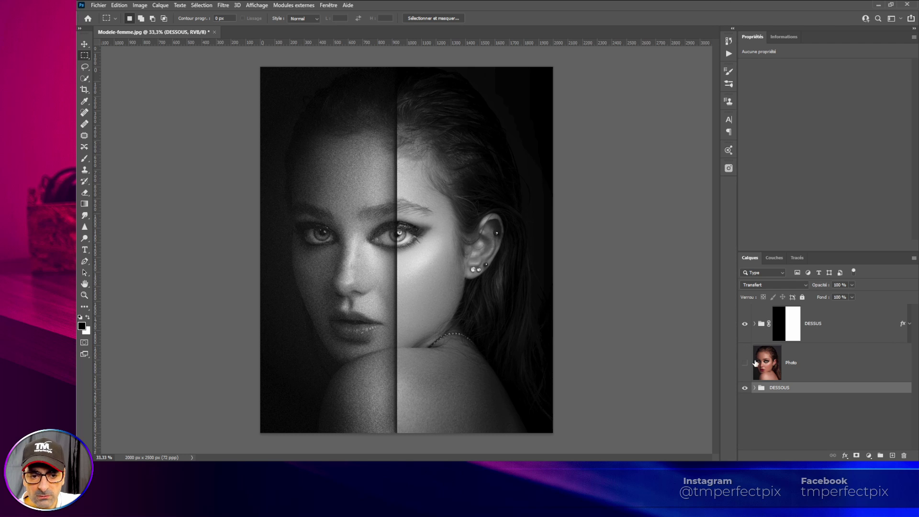
pyautogui.click(823, 366)
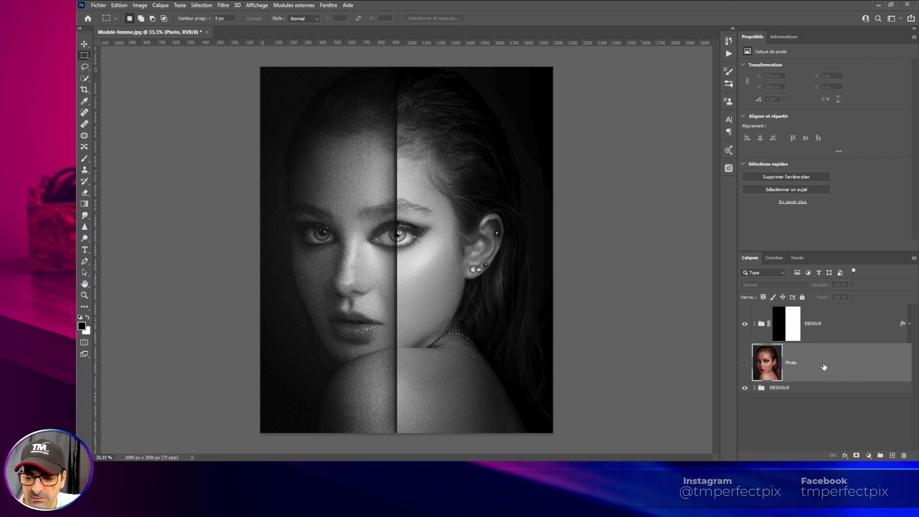
pyautogui.click(745, 363)
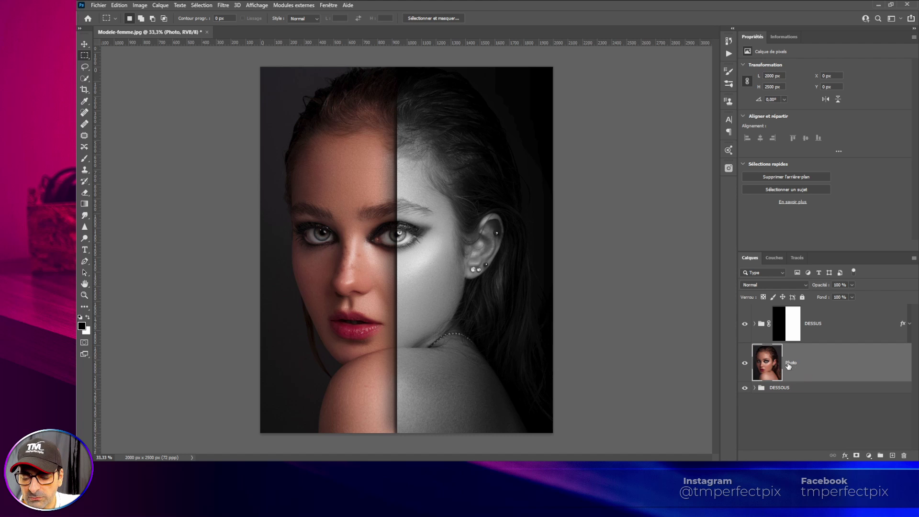
# Convert the Photo layer to a smart object.
pyautogui.rightClick(820, 367)
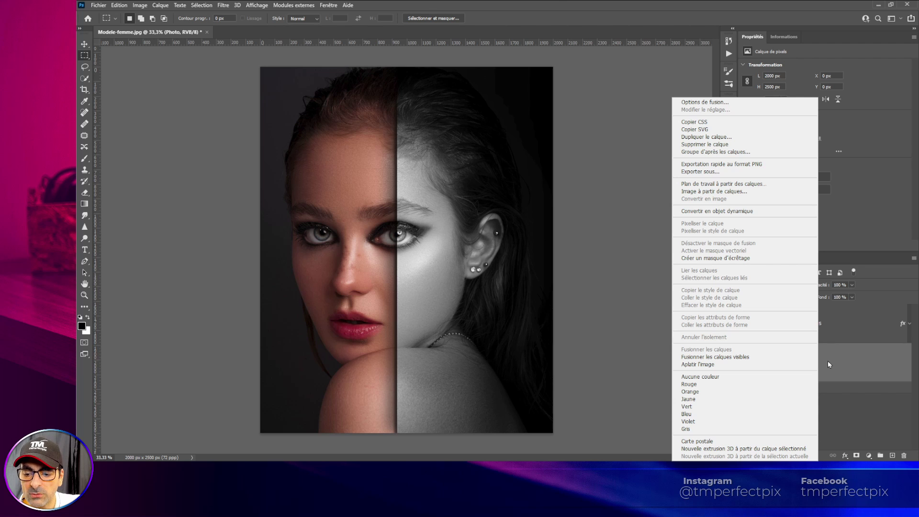
pyautogui.click(828, 363)
pyautogui.rightClick(825, 364)
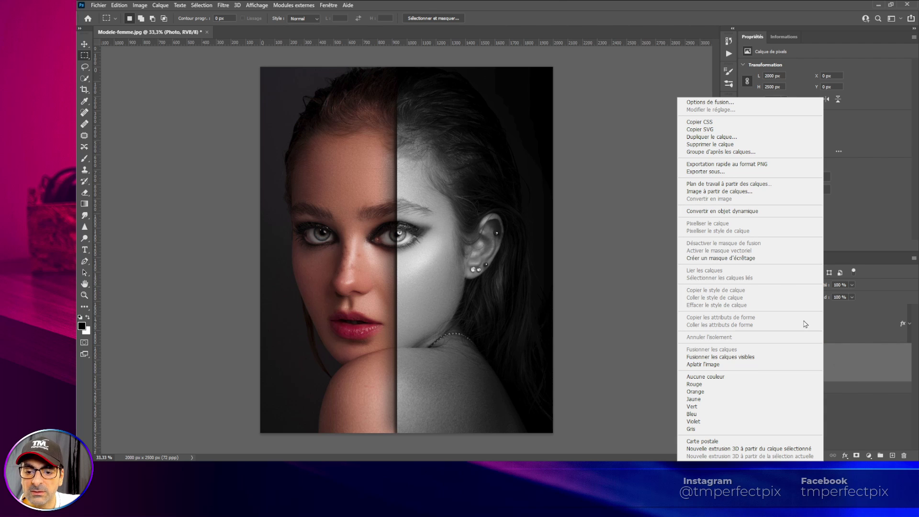
pyautogui.click(735, 213)
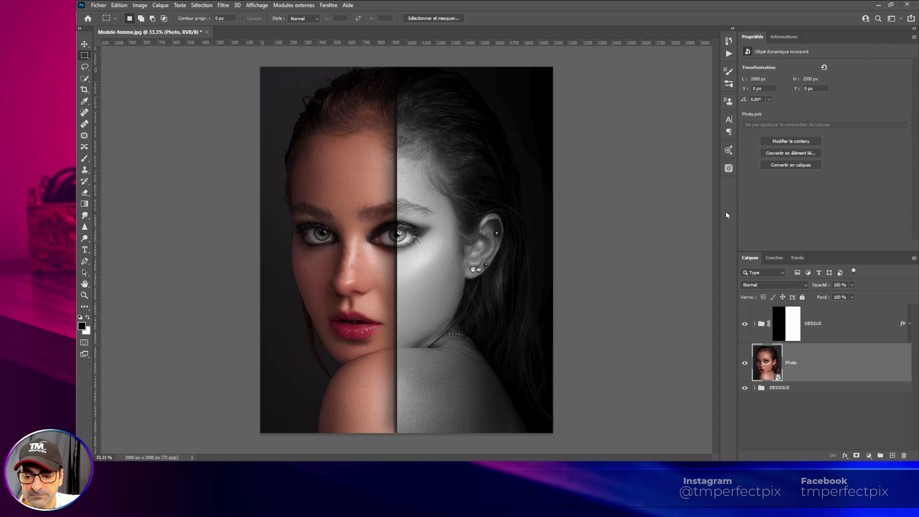
# Scale the Photo layer proportionally around its centre to 60 % and apply the transformation.
pyautogui.press('v')
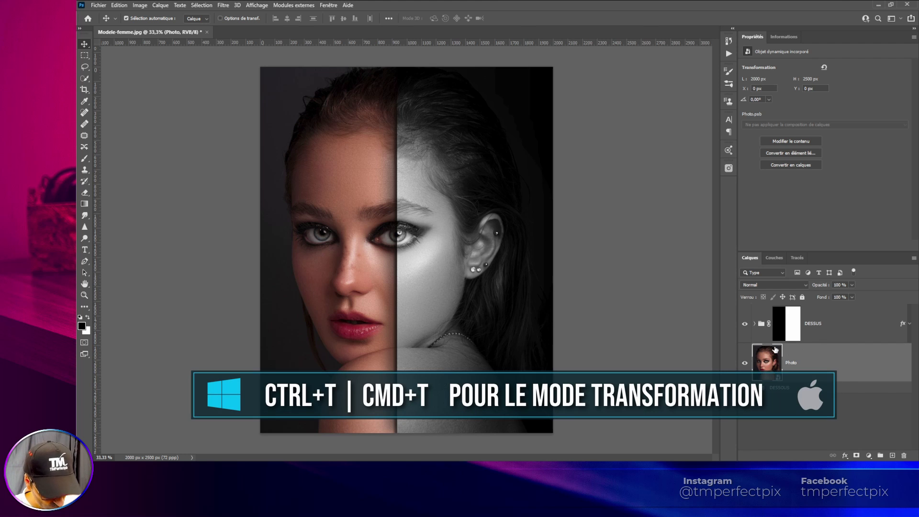
pyautogui.hotkey('ctrl', 't')
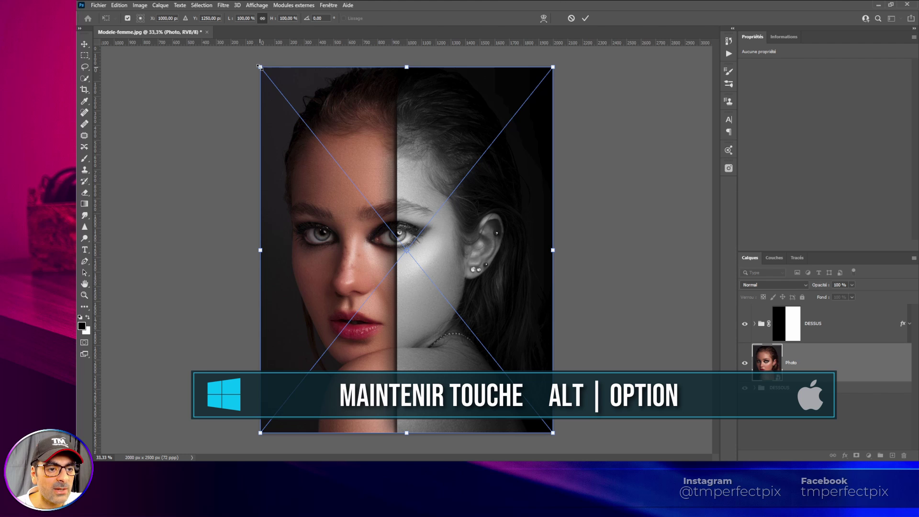
pyautogui.moveTo(258, 67); pyautogui.dragTo(320, 116)
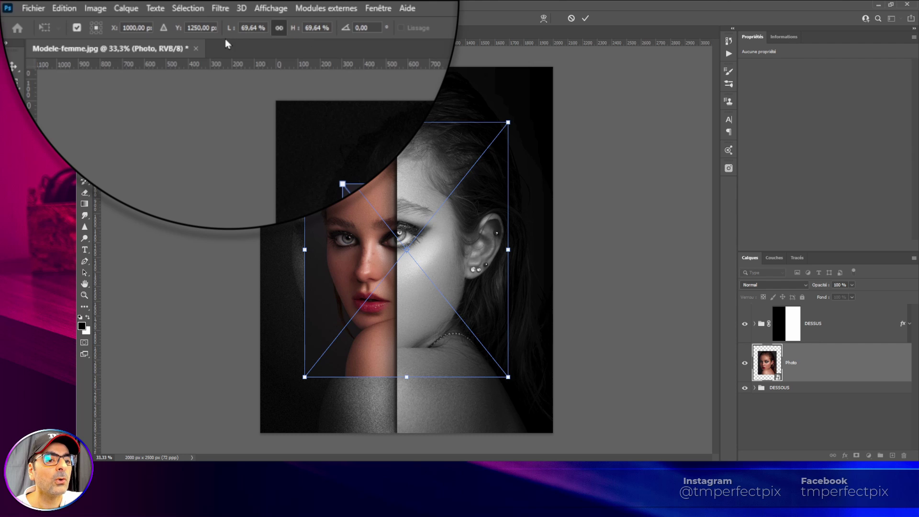
pyautogui.click(312, 27)
pyautogui.write('60')
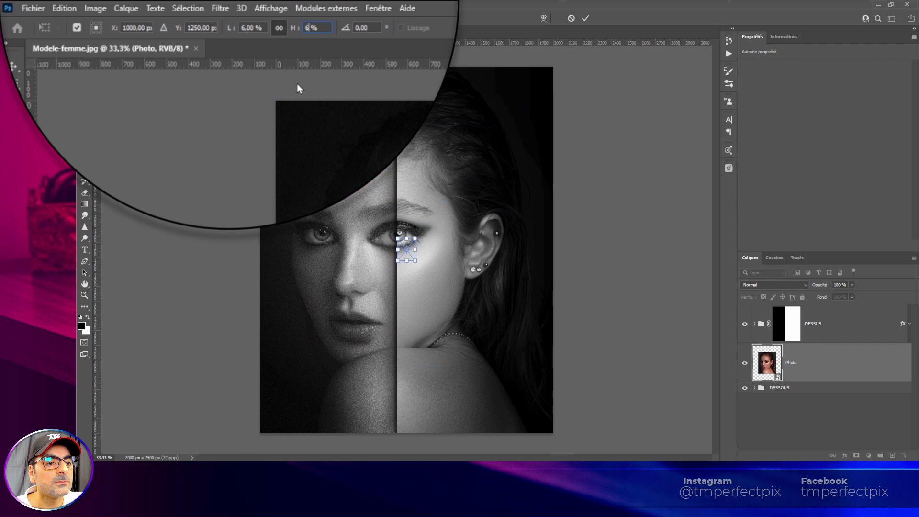
pyautogui.press('Return')
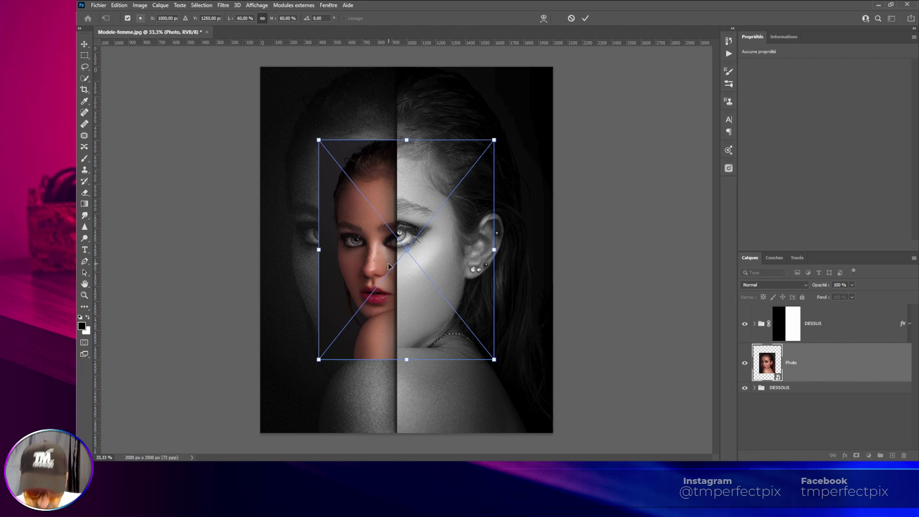
pyautogui.press('Return')
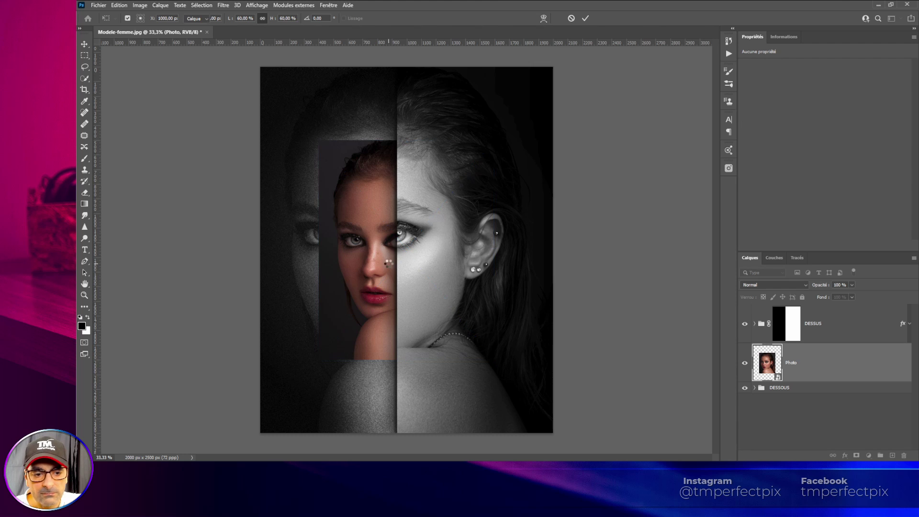
# Add a white Contour layer style to the Photo layer, 10 px in size and positioned Intérieur.
pyautogui.doubleClick(840, 364)
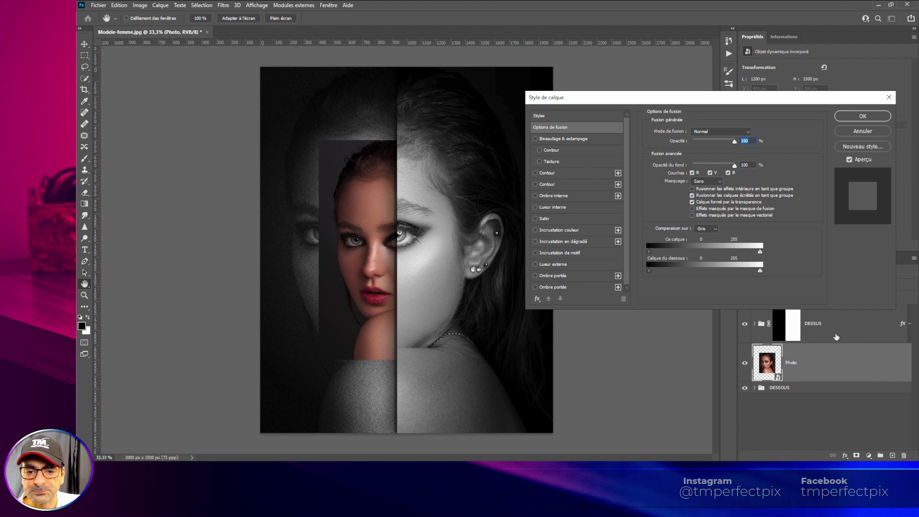
pyautogui.click(549, 174)
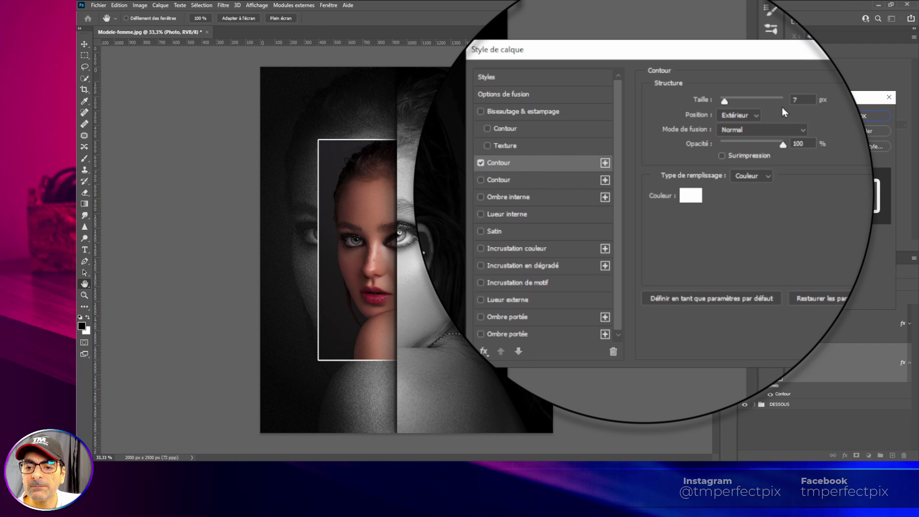
pyautogui.click(804, 98)
pyautogui.write('10')
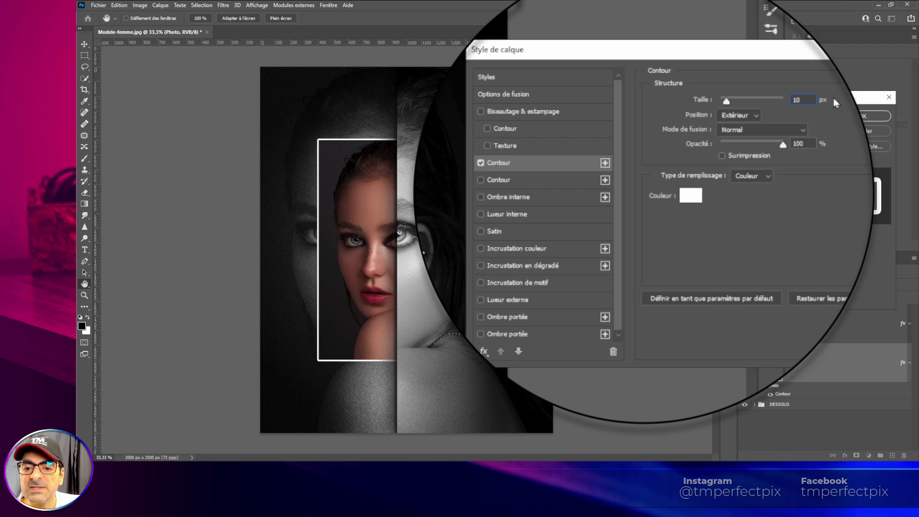
pyautogui.click(747, 117)
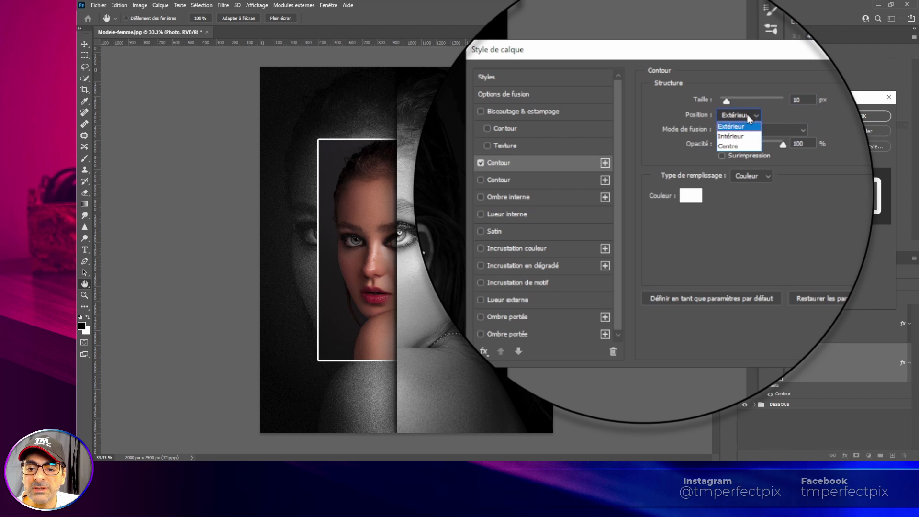
pyautogui.click(734, 136)
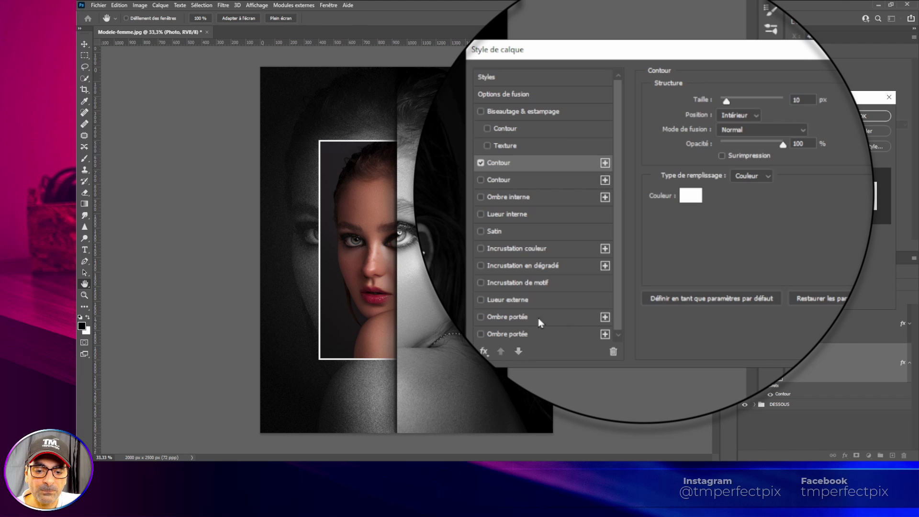
# Add an Ombre portée to the Photo layer with distance 60 px, Grossi 10 % and size 60 px, and apply the layer styles.
pyautogui.click(480, 318)
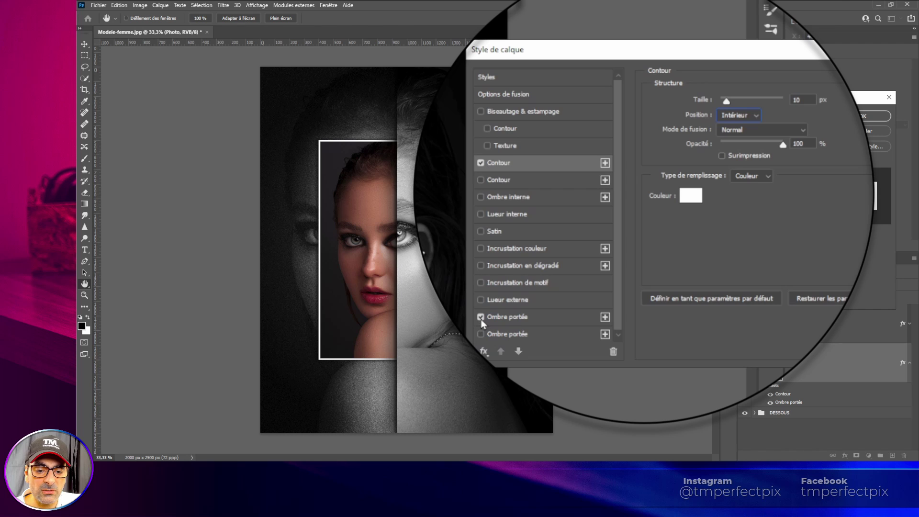
pyautogui.click(528, 317)
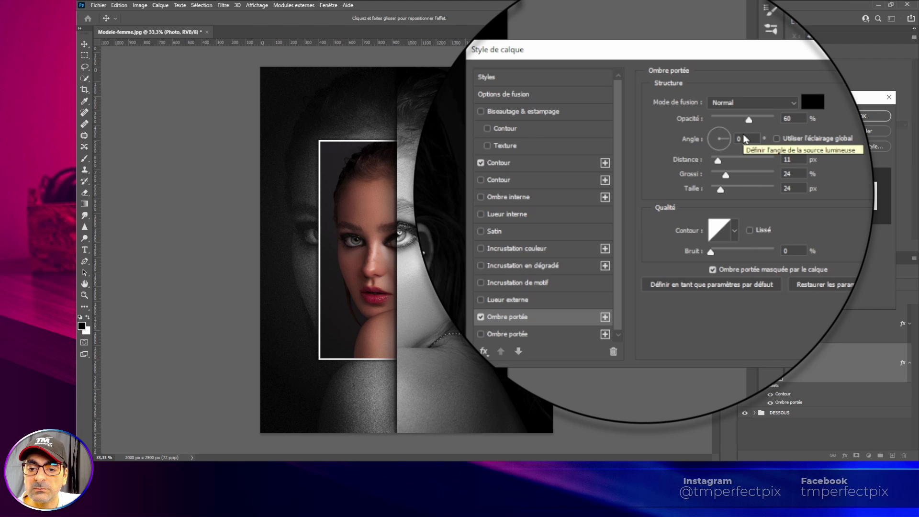
pyautogui.click(795, 158)
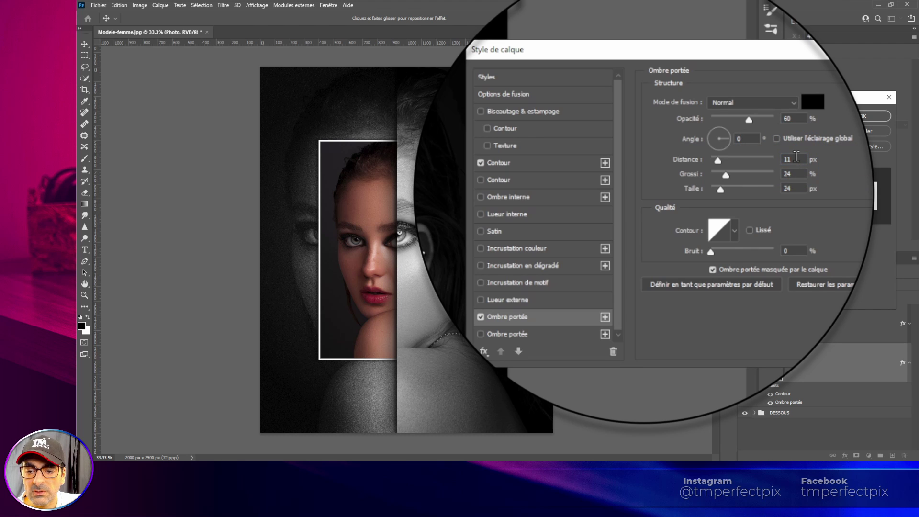
pyautogui.write('60')
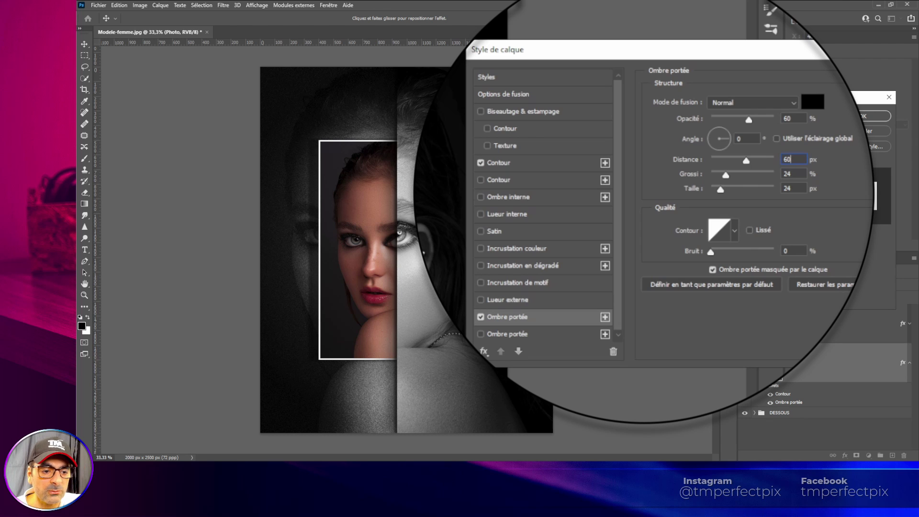
pyautogui.press('Tab')
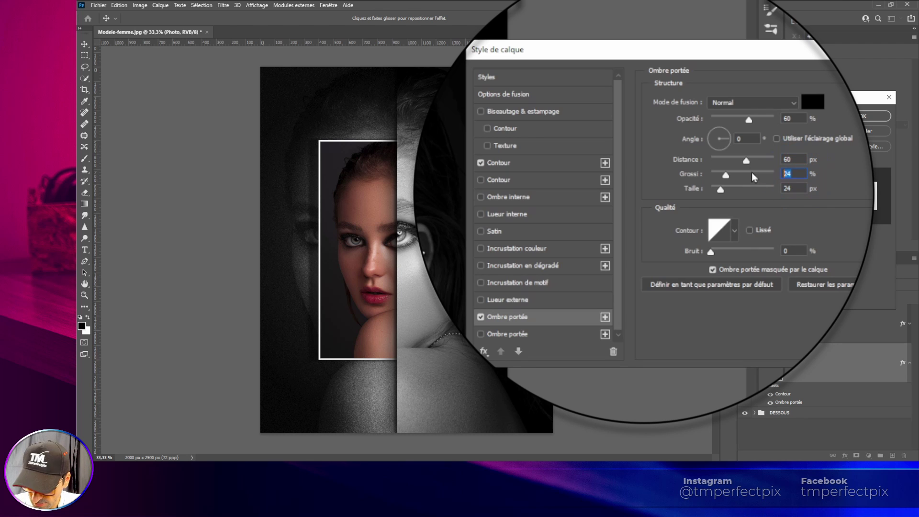
pyautogui.write('10')
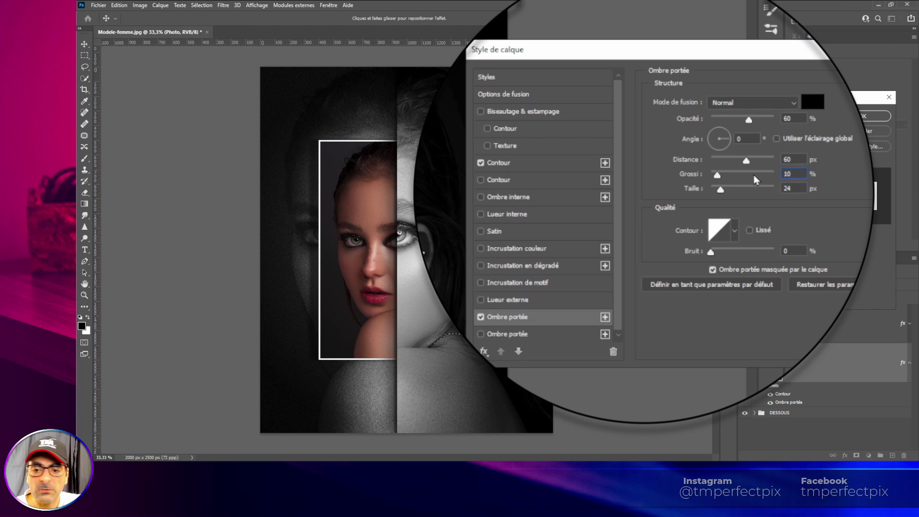
pyautogui.press('Tab')
pyautogui.write('60')
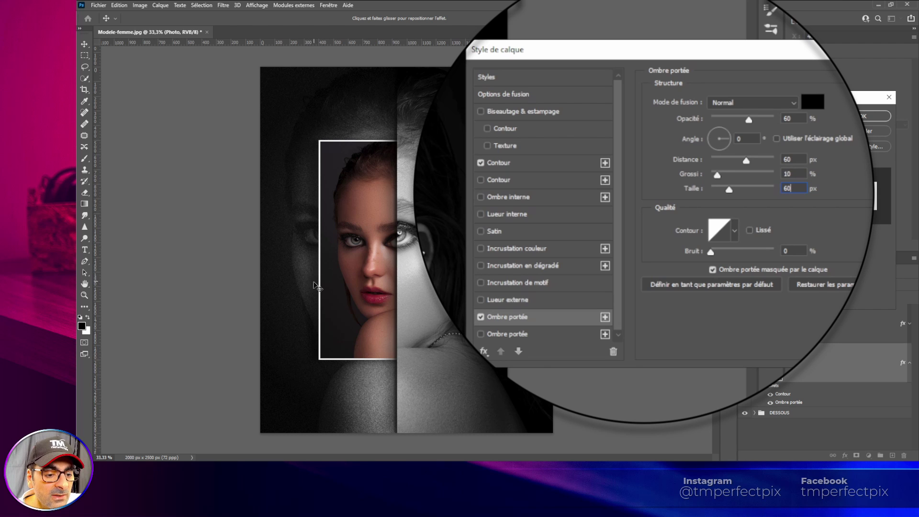
pyautogui.click(481, 317)
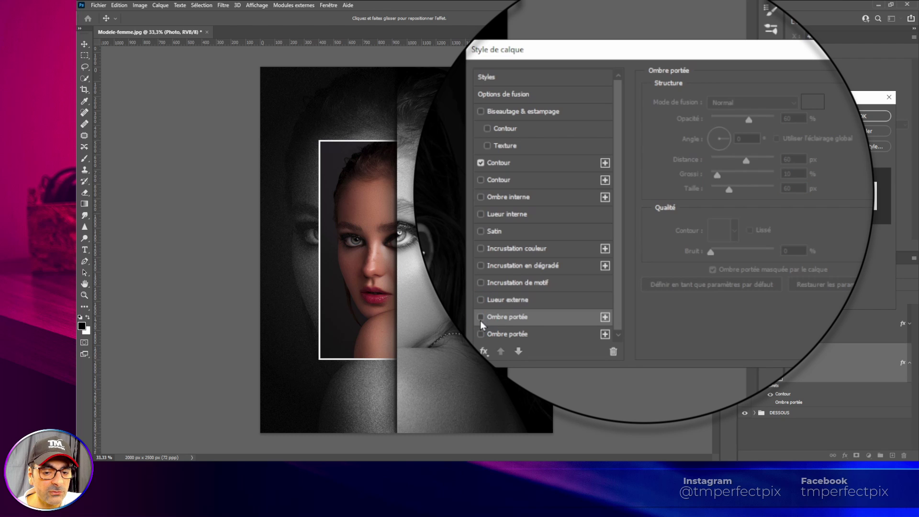
pyautogui.click(480, 318)
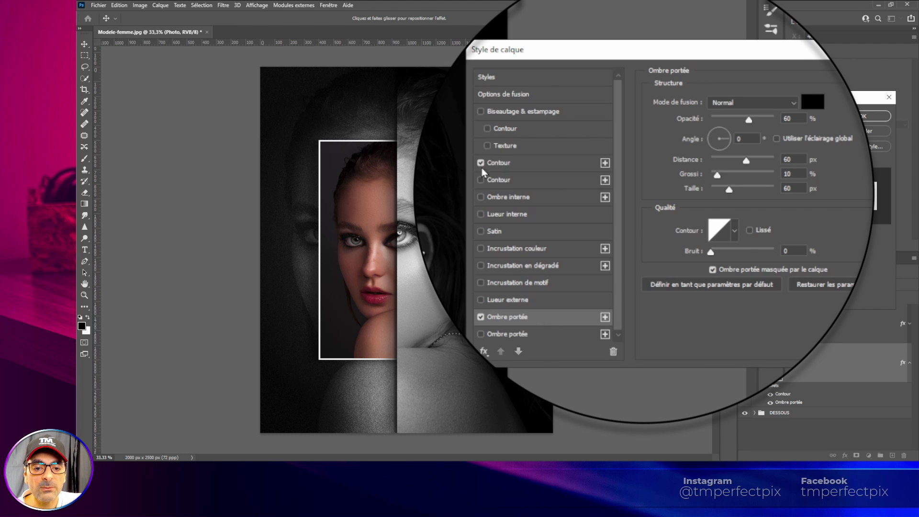
pyautogui.click(868, 115)
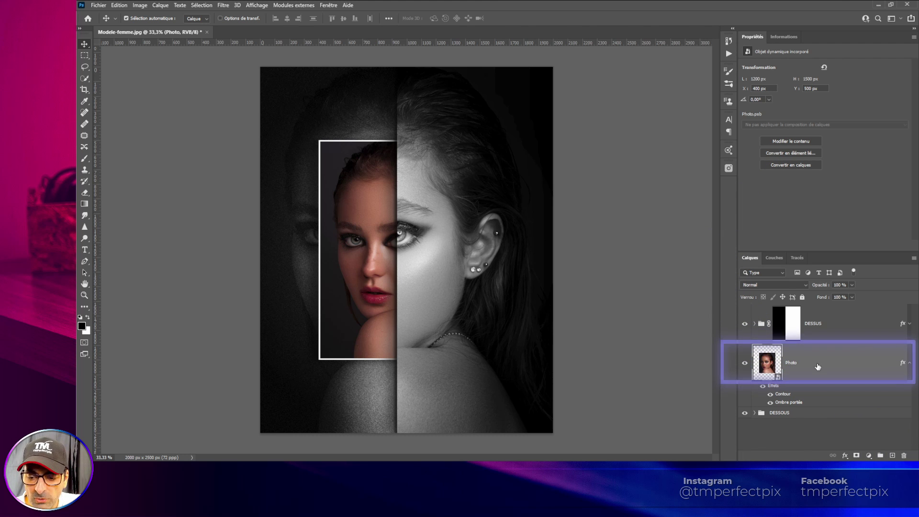
# Duplicate the Photo layer and rename the copy Photo2.
pyautogui.hotkey('ctrl', 'j')
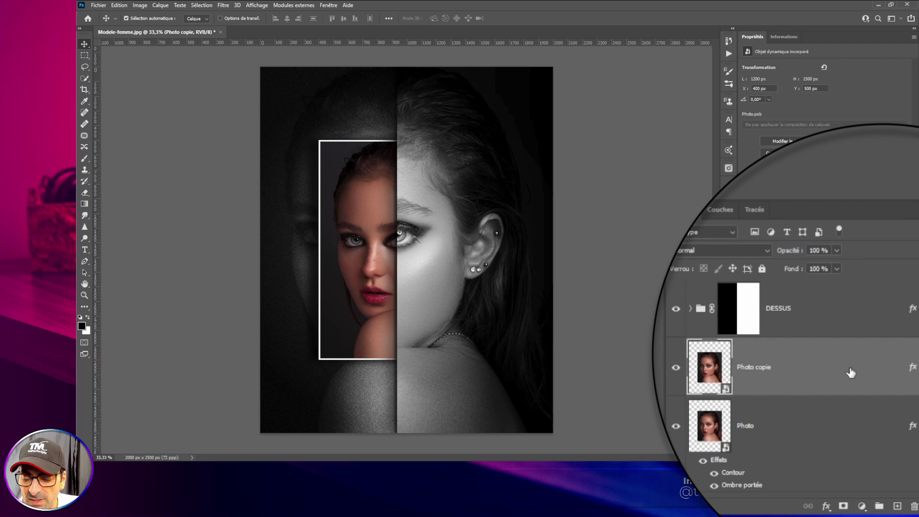
pyautogui.doubleClick(755, 368)
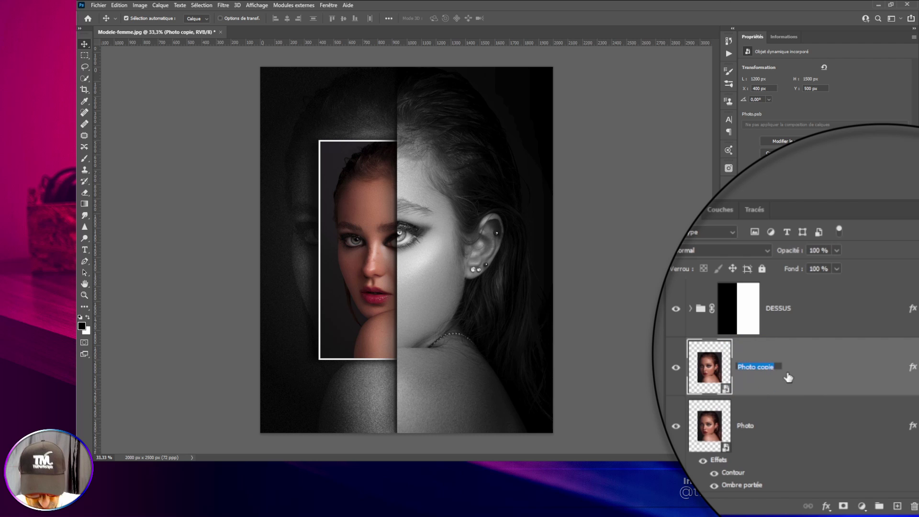
pyautogui.write('Photo2')
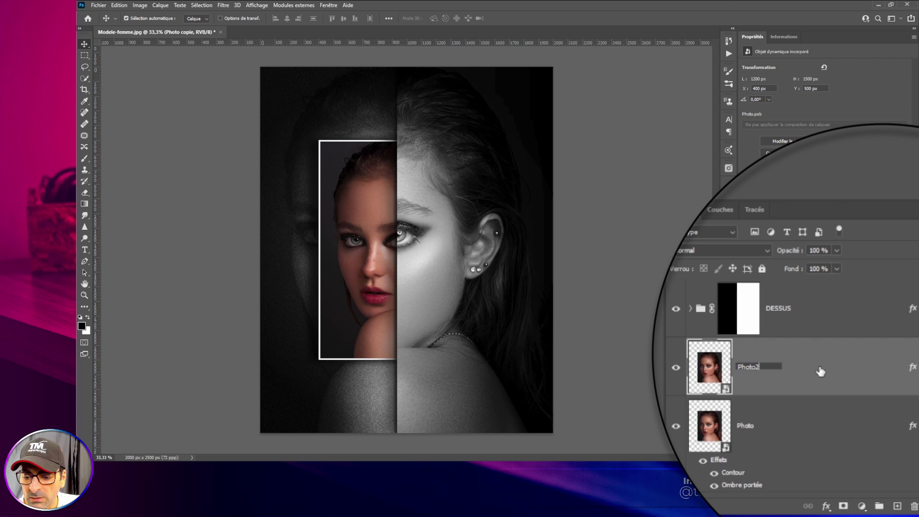
pyautogui.press('Return')
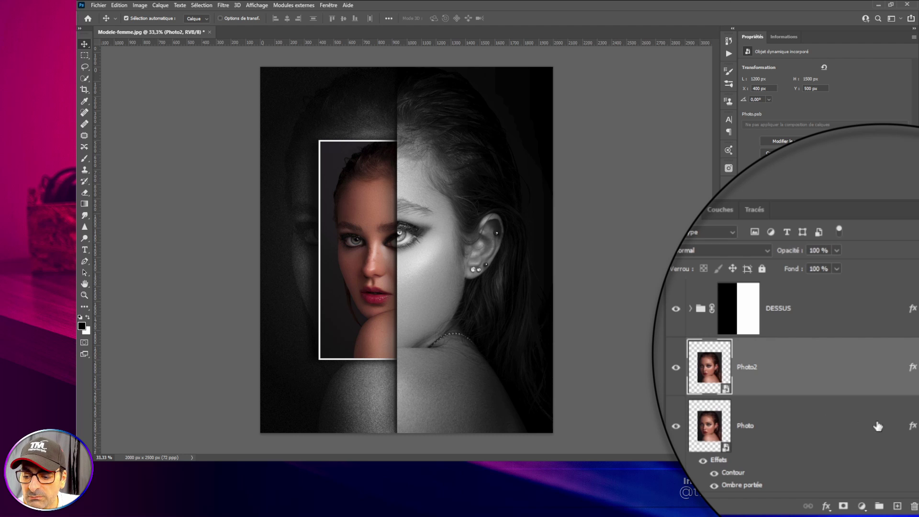
# Collapse the Photo layer's effects list and place the Photo2 layer directly below Photo.
pyautogui.click(912, 426)
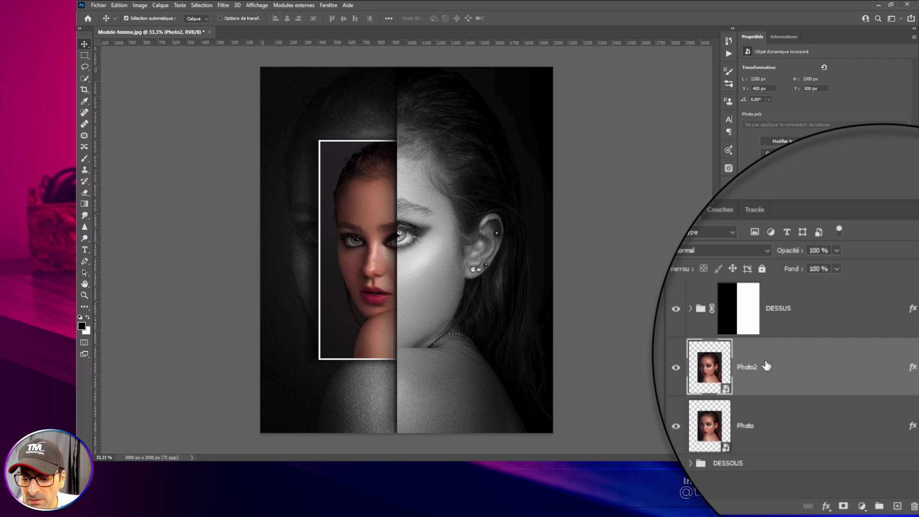
pyautogui.moveTo(792, 360); pyautogui.dragTo(797, 432)
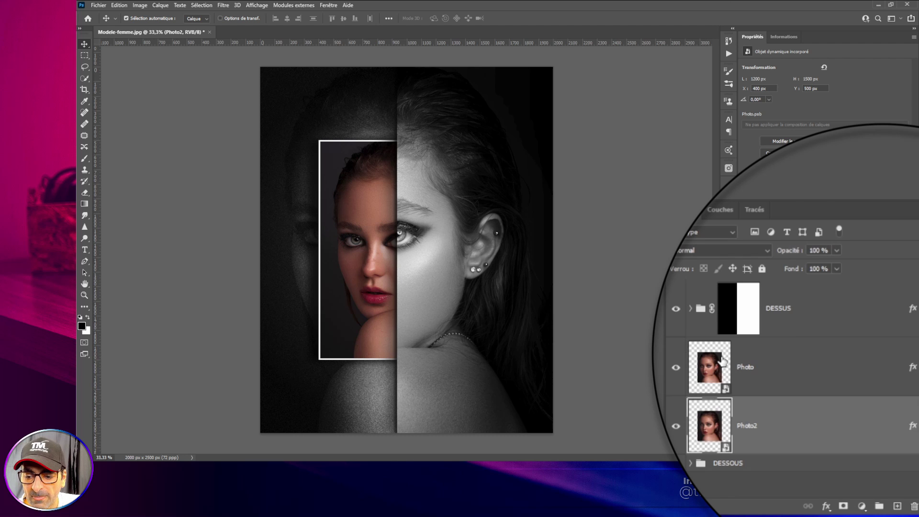
# Move the Photo layer's framed picture up and to the right, to about X 493 px and Y 257 px.
pyautogui.click(768, 372)
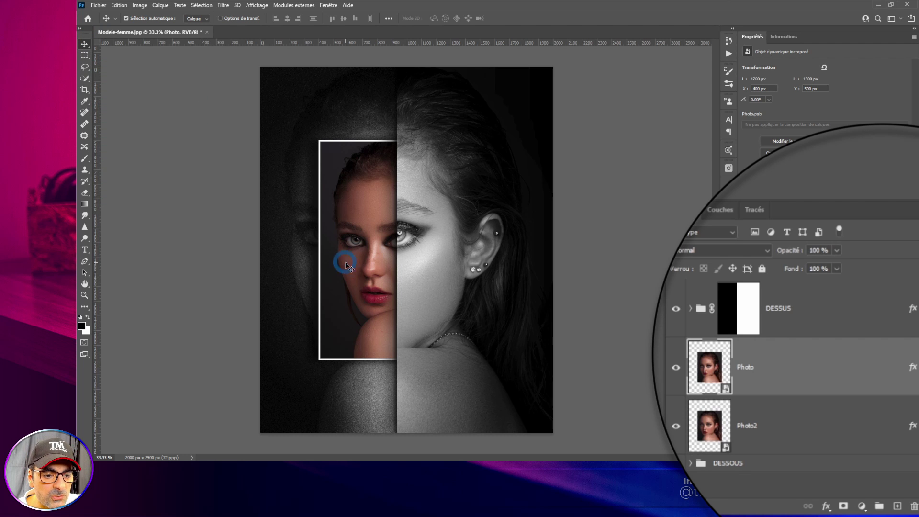
pyautogui.moveTo(359, 262); pyautogui.dragTo(362, 232)
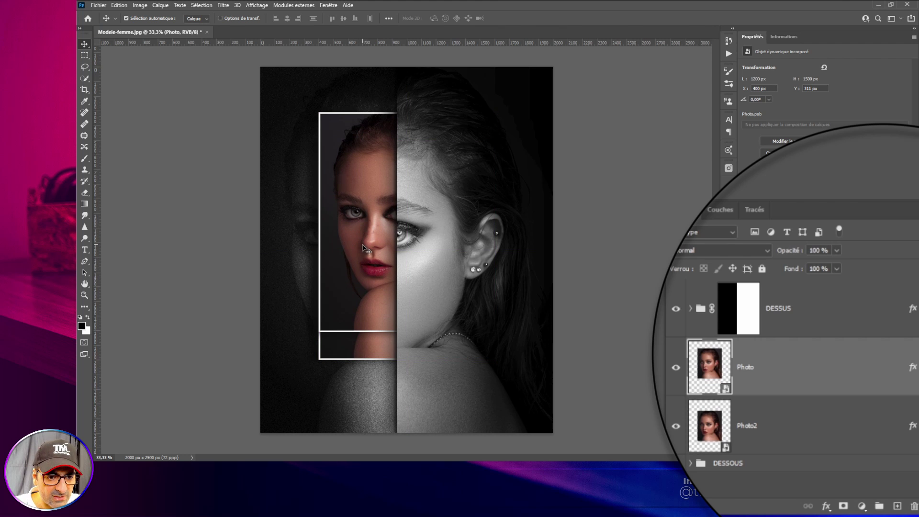
pyautogui.hotkey('shift', 'Up')
pyautogui.hotkey('shift', 'Up')
pyautogui.hotkey('shift', 'Up')
pyautogui.hotkey('shift', 'Up')
pyautogui.hotkey('shift', 'Up')
pyautogui.hotkey('shift', 'Up')
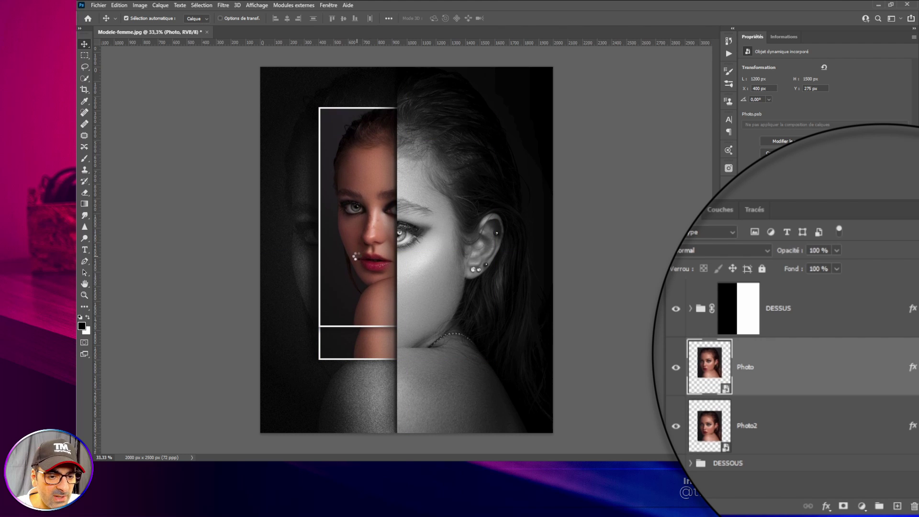
pyautogui.moveTo(356, 254); pyautogui.dragTo(357, 259)
pyautogui.hotkey('shift', 'Up')
pyautogui.hotkey('shift', 'Up')
pyautogui.hotkey('shift', 'Up')
pyautogui.hotkey('shift', 'Up')
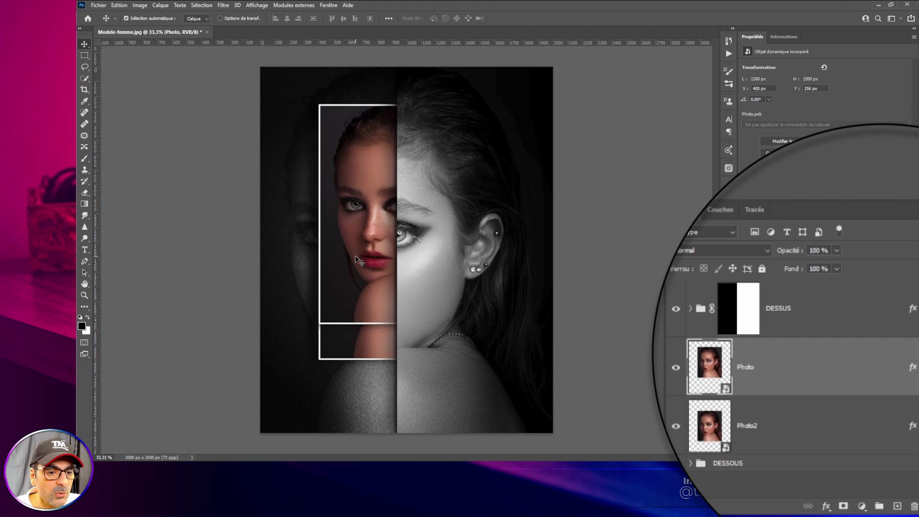
pyautogui.press('Up')
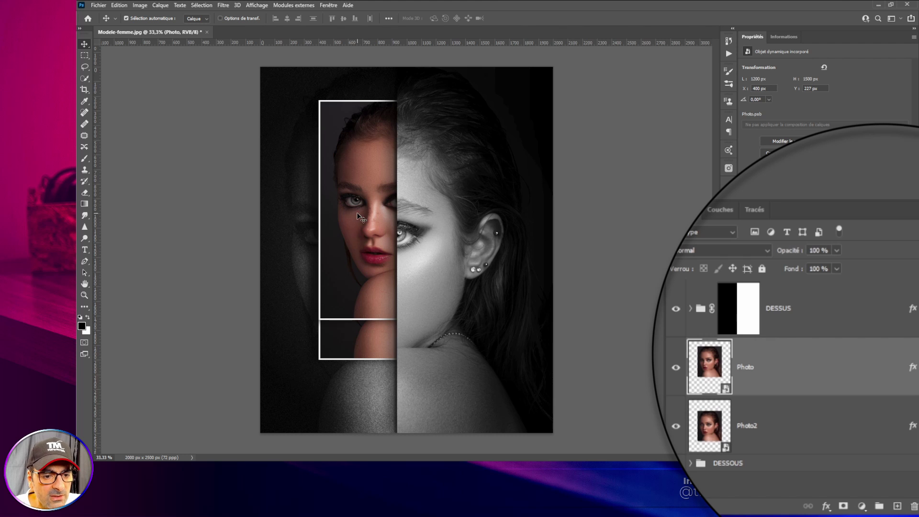
pyautogui.moveTo(362, 223)
pyautogui.mouseDown()
pyautogui.moveTo(373, 213)
pyautogui.moveTo(341, 214)
pyautogui.moveTo(374, 220)
pyautogui.moveTo(373, 243)
pyautogui.moveTo(371, 228)
pyautogui.mouseUp()
pyautogui.click(371, 260)
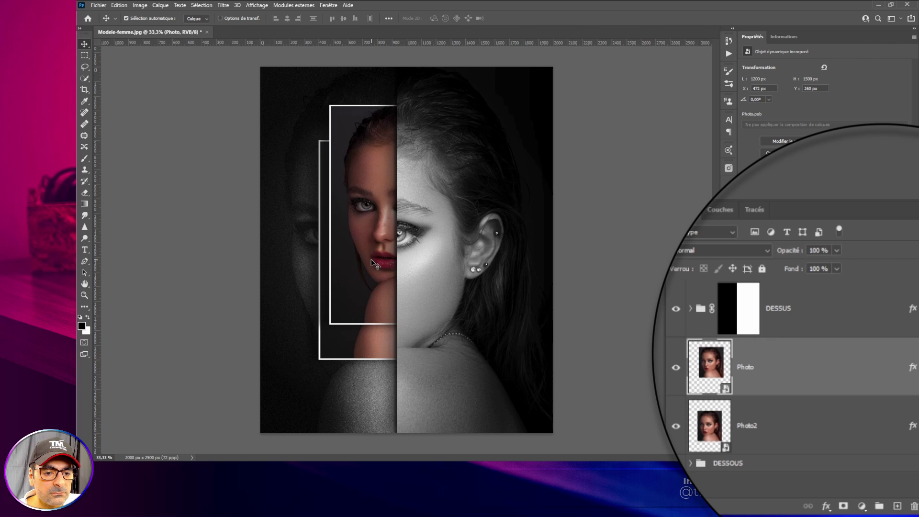
pyautogui.moveTo(374, 262); pyautogui.dragTo(378, 261)
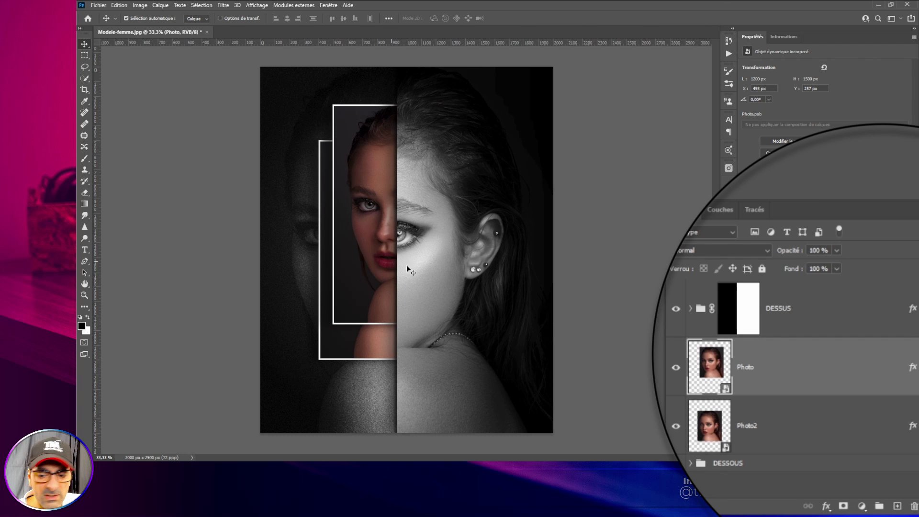
# Move the Photo2 layer's framed picture down and to the left, to about X 335 px and Y 872 px.
pyautogui.click(788, 427)
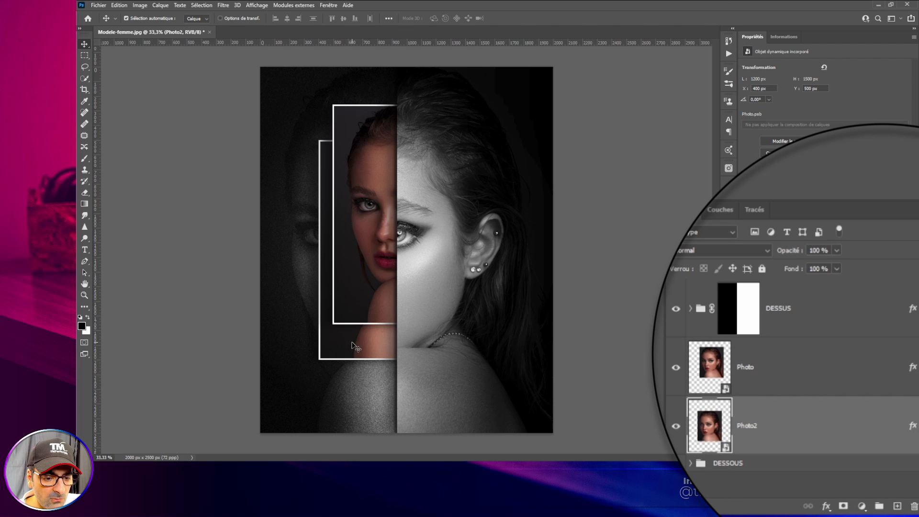
pyautogui.moveTo(353, 350); pyautogui.dragTo(351, 399)
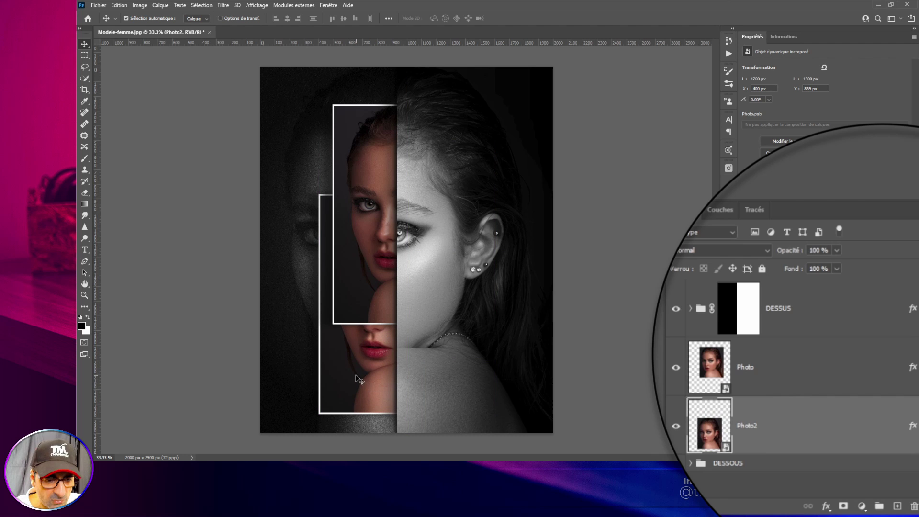
pyautogui.press('Down')
pyautogui.press('Down')
pyautogui.press('Down')
pyautogui.press('Down')
pyautogui.press('Down')
pyautogui.press('Down')
pyautogui.press('Down')
pyautogui.press('Down')
pyautogui.press('Down')
pyautogui.press('Down')
pyautogui.press('Down')
pyautogui.press('Down')
pyautogui.press('Down')
pyautogui.press('Down')
pyautogui.press('Down')
pyautogui.press('Down')
pyautogui.press('Down')
pyautogui.press('Down')
pyautogui.press('Down')
pyautogui.press('Down')
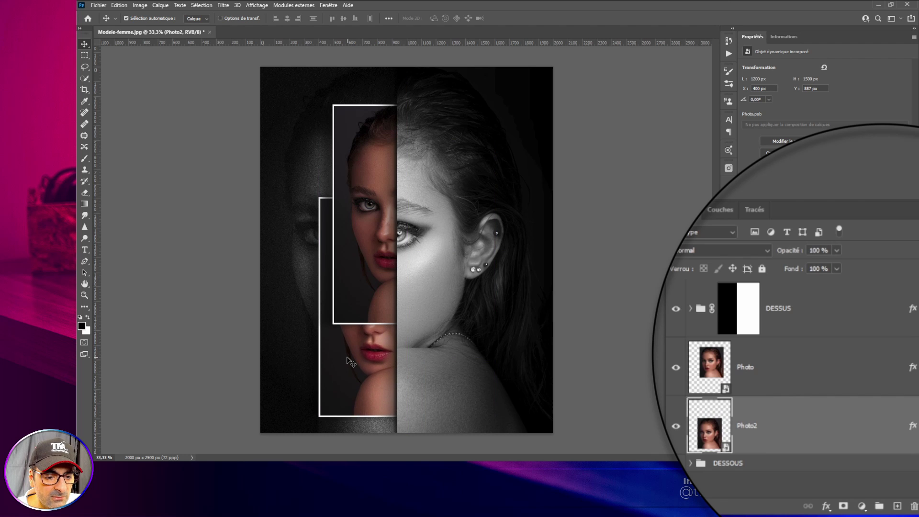
pyautogui.press('Left')
pyautogui.press('Left')
pyautogui.press('Left')
pyautogui.press('Left')
pyautogui.press('Left')
pyautogui.press('Left')
pyautogui.press('Left')
pyautogui.press('Left')
pyautogui.press('Left')
pyautogui.press('Left')
pyautogui.press('Left')
pyautogui.press('Left')
pyautogui.press('Left')
pyautogui.press('Left')
pyautogui.press('Left')
pyautogui.press('Left')
pyautogui.press('Right')
pyautogui.press('Right')
pyautogui.press('Right')
pyautogui.press('Right')
pyautogui.press('Right')
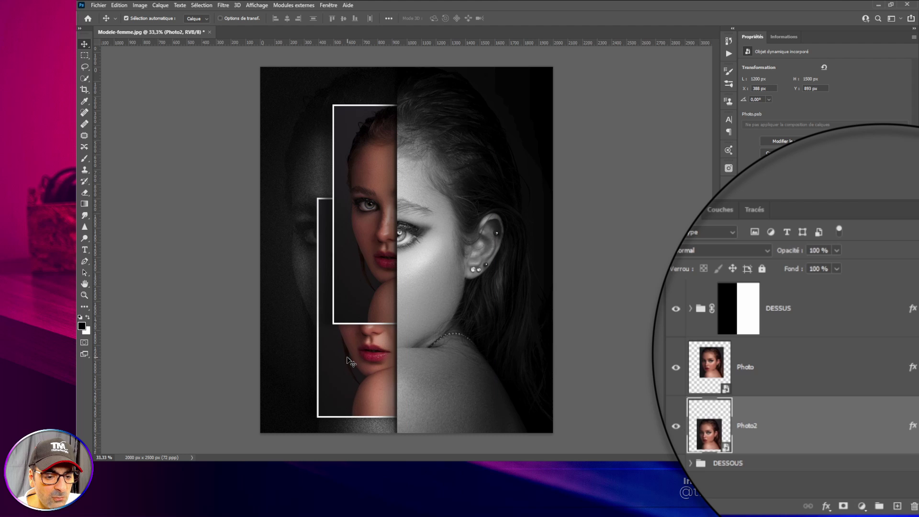
pyautogui.moveTo(349, 361)
pyautogui.mouseDown()
pyautogui.moveTo(325, 361)
pyautogui.moveTo(311, 347)
pyautogui.moveTo(309, 357)
pyautogui.moveTo(332, 368)
pyautogui.moveTo(353, 352)
pyautogui.mouseUp()
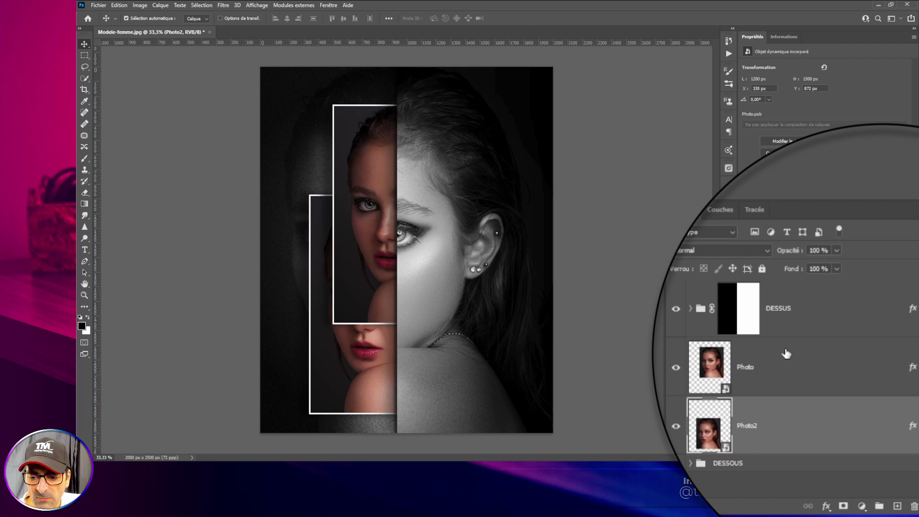
# Move the Photo layer up to about X 487 px and Y 161 px, and rotate it 10°.
pyautogui.click(795, 364)
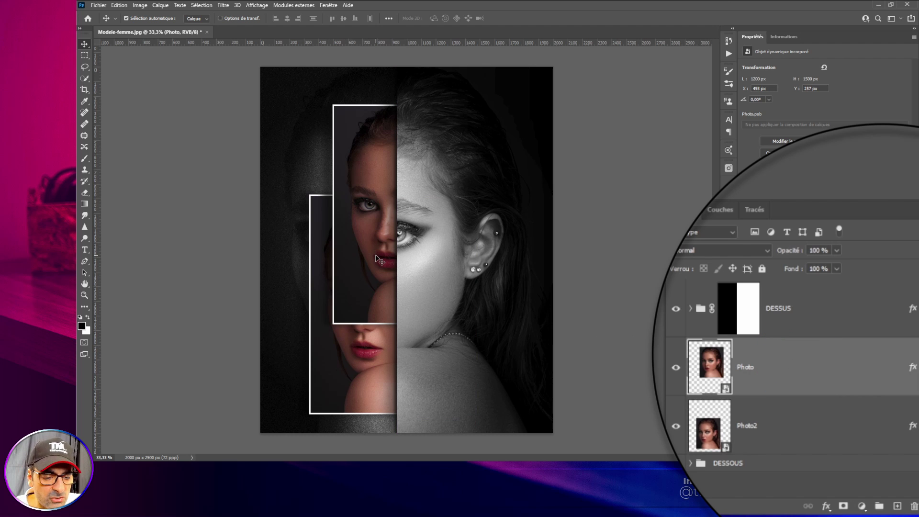
pyautogui.moveTo(369, 259)
pyautogui.mouseDown()
pyautogui.moveTo(372, 250)
pyautogui.moveTo(364, 254)
pyautogui.mouseUp()
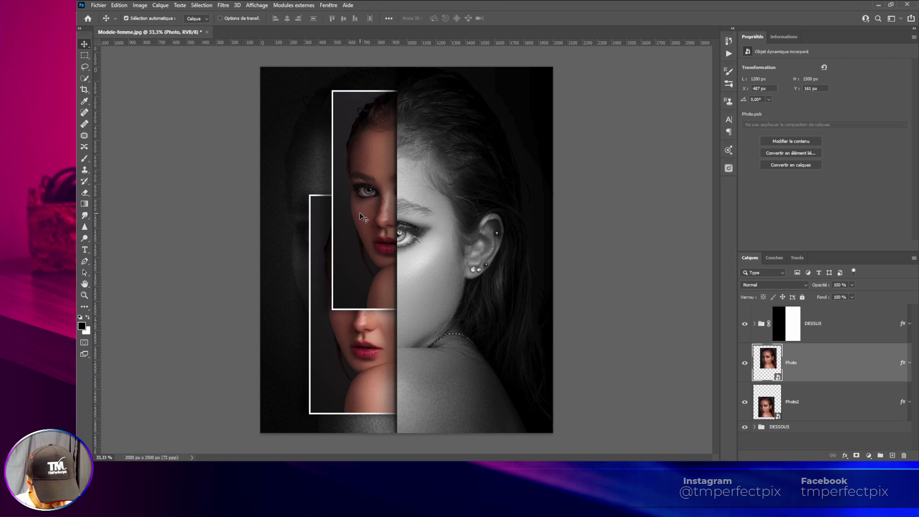
pyautogui.hotkey('ctrl', 't')
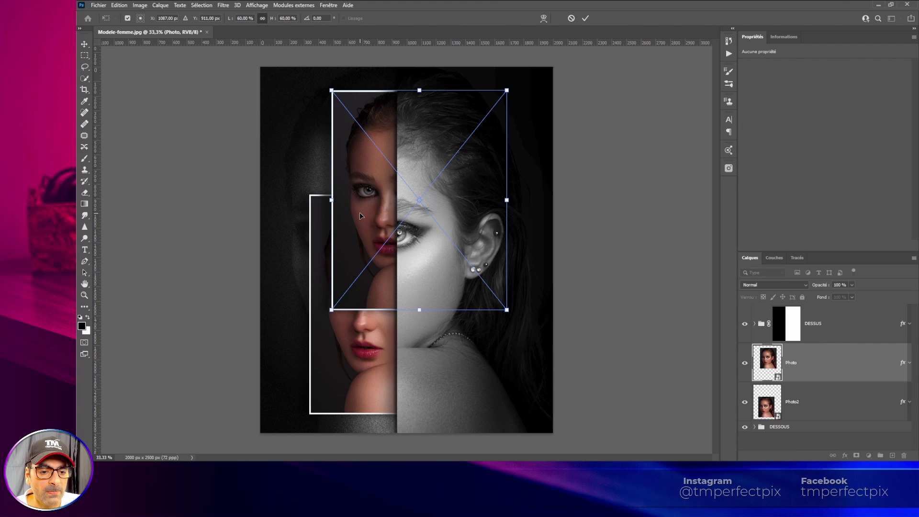
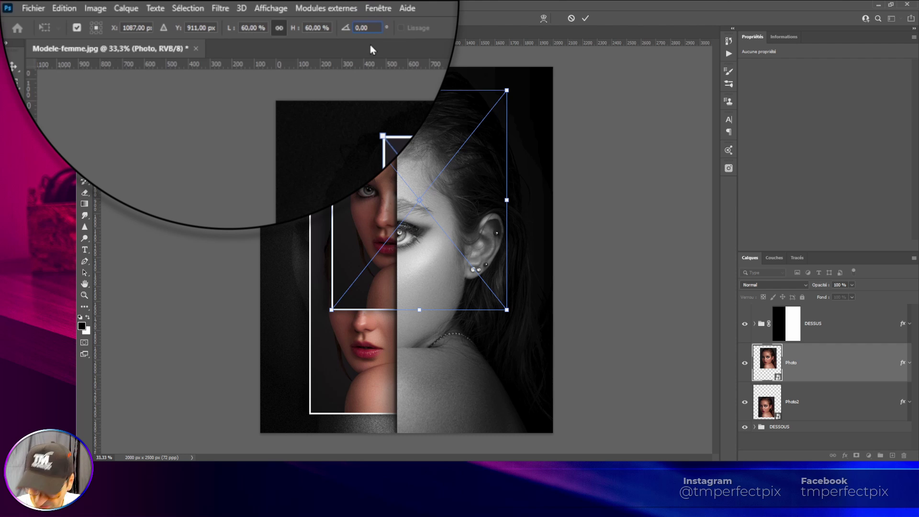
pyautogui.write('10')
pyautogui.press('Return')
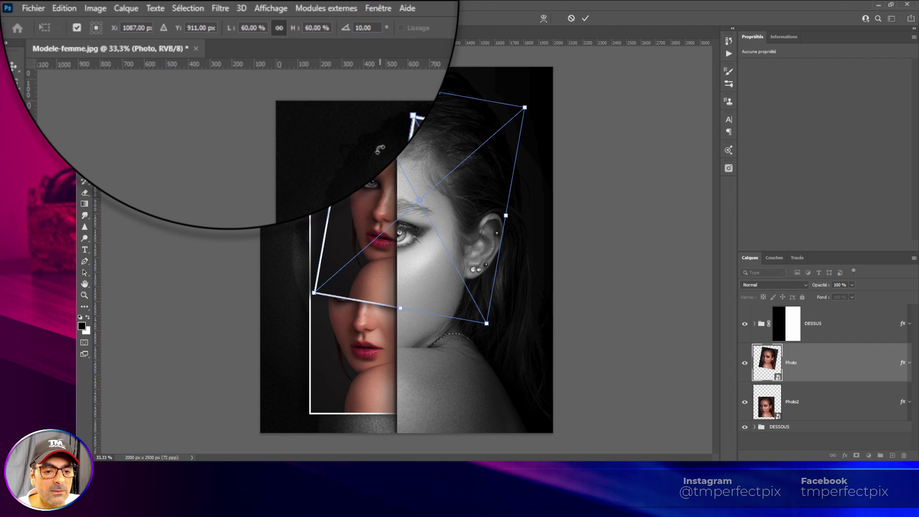
pyautogui.press('Return')
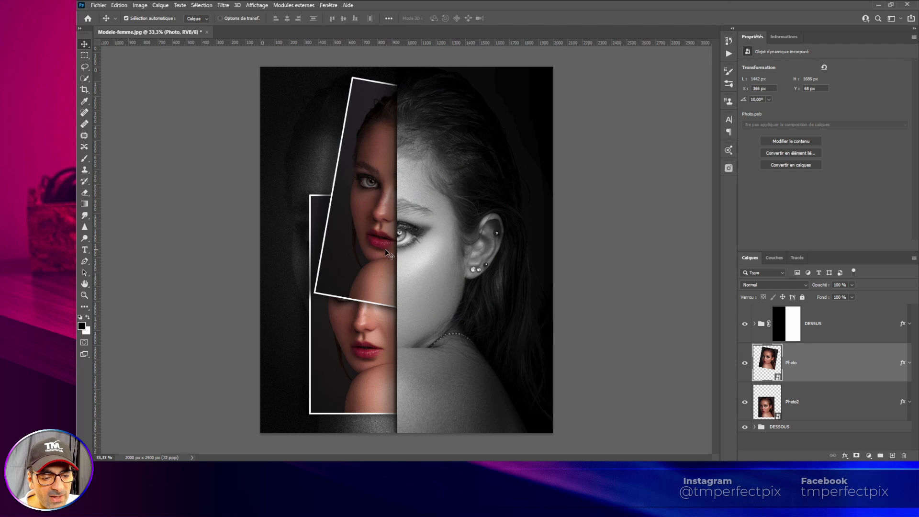
# Rotate the Photo2 layer's framed picture to -10°.
pyautogui.click(821, 403)
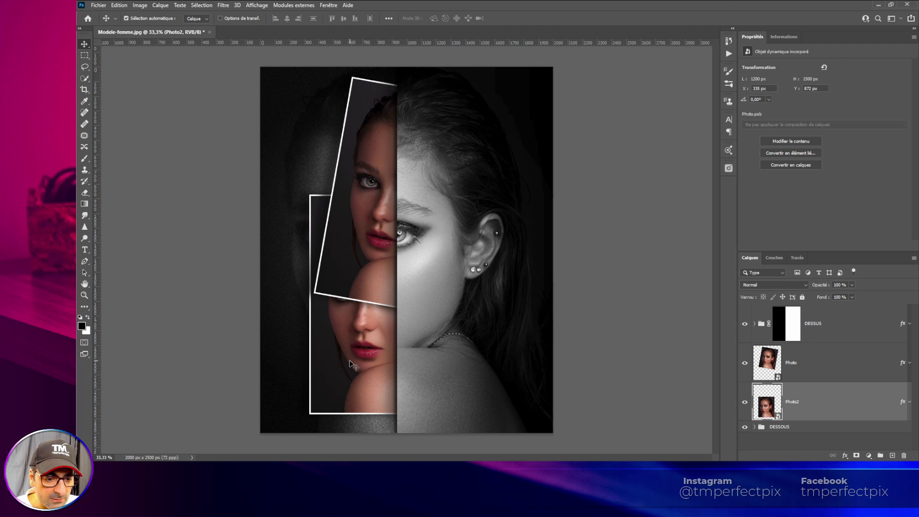
pyautogui.hotkey('ctrl', 't')
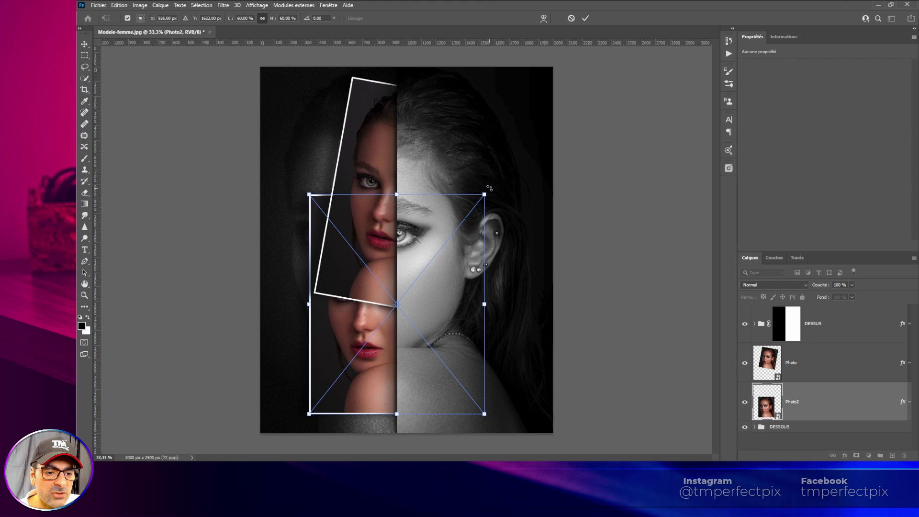
pyautogui.moveTo(489, 188)
pyautogui.mouseDown()
pyautogui.moveTo(480, 174)
pyautogui.moveTo(495, 184)
pyautogui.mouseUp()
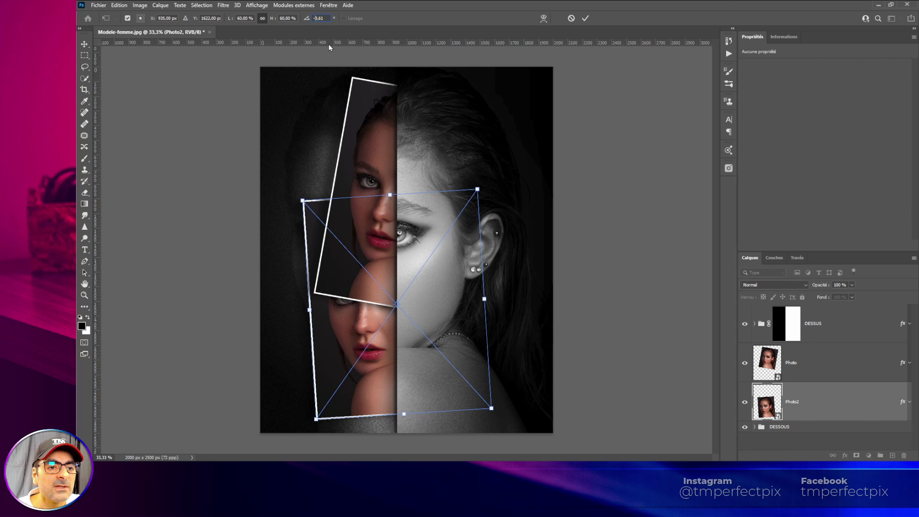
pyautogui.click(326, 18)
pyautogui.press('BackSpace')
pyautogui.press('BackSpace')
pyautogui.press('BackSpace')
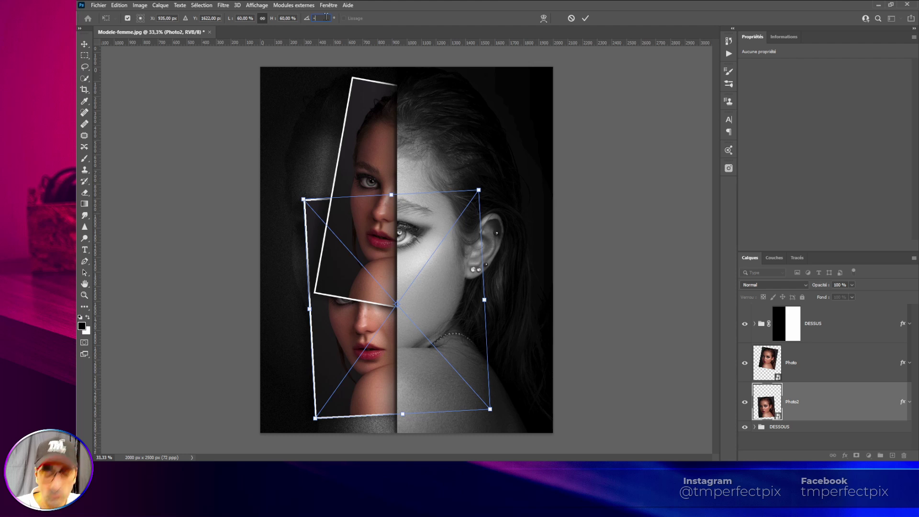
pyautogui.write('10')
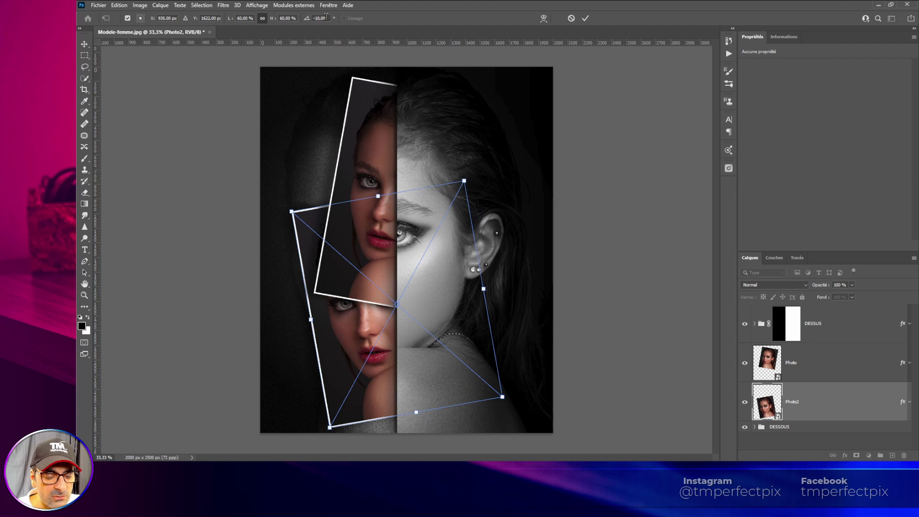
pyautogui.press('Return')
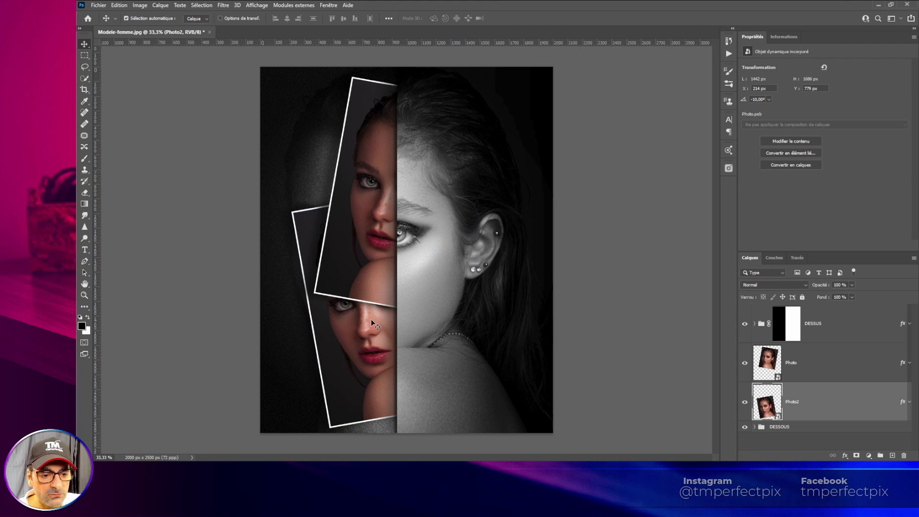
# Move the Photo layer down to about X 408 px, Y 227 px, and the Photo2 layer up to about X 214 px, Y 683 px.
pyautogui.click(805, 361)
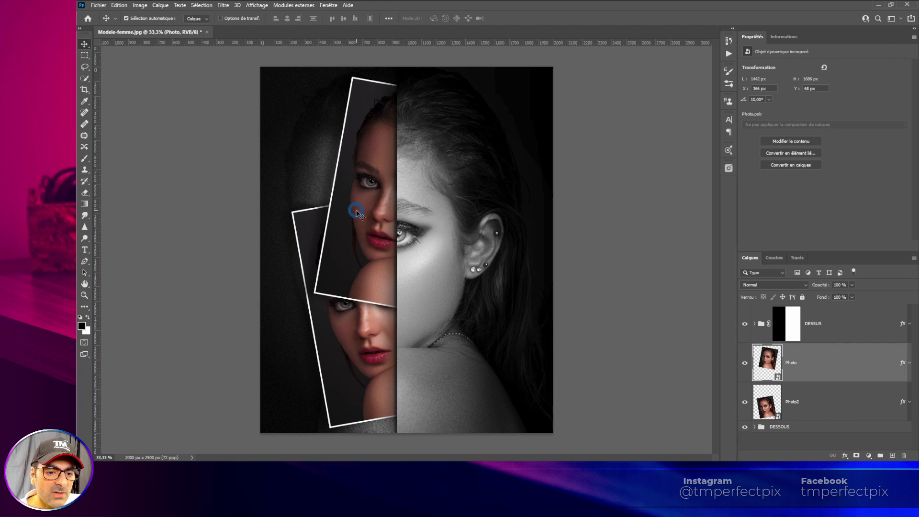
pyautogui.moveTo(356, 212); pyautogui.dragTo(363, 236)
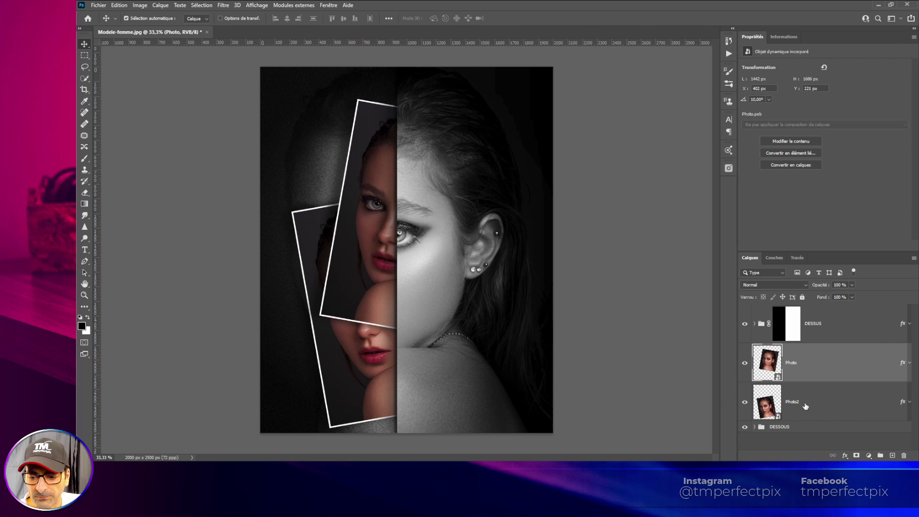
pyautogui.click(754, 399)
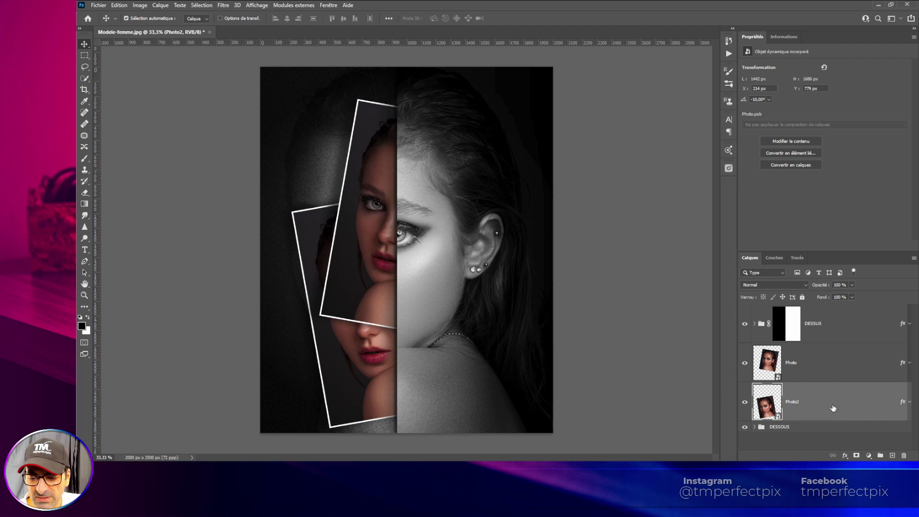
pyautogui.moveTo(366, 371); pyautogui.dragTo(367, 349)
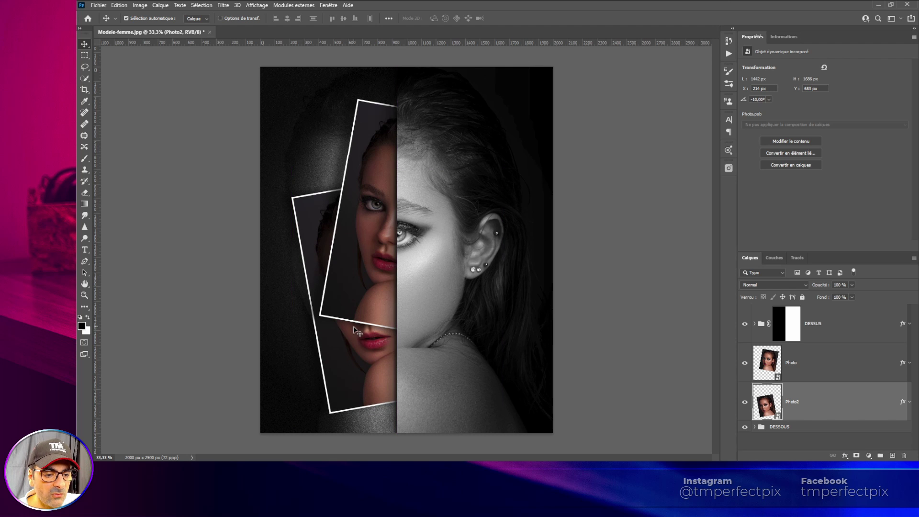
pyautogui.click(824, 361)
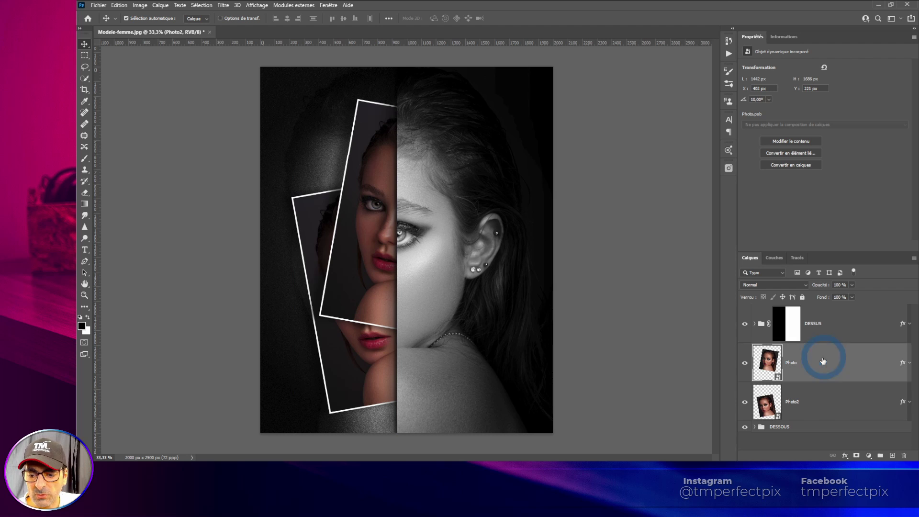
pyautogui.moveTo(363, 290); pyautogui.dragTo(363, 292)
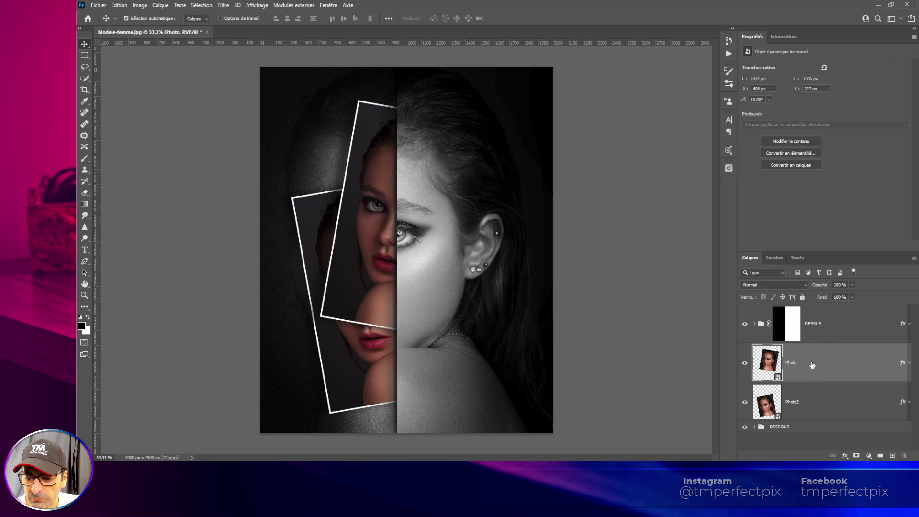
# Group the Photo and Photo2 layers together and name the group PHOTOS.
pyautogui.keyDown('shift'); pyautogui.click(818, 405); pyautogui.keyUp('shift')
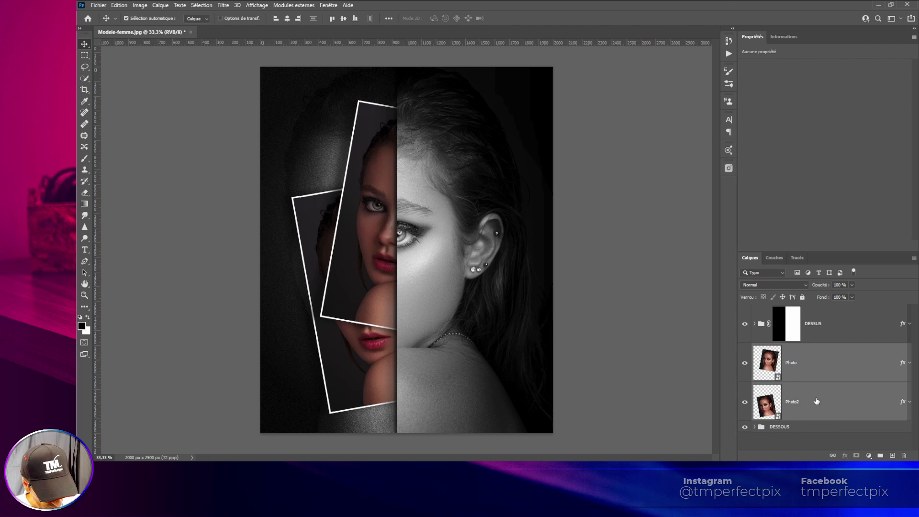
pyautogui.hotkey('ctrl', 'g')
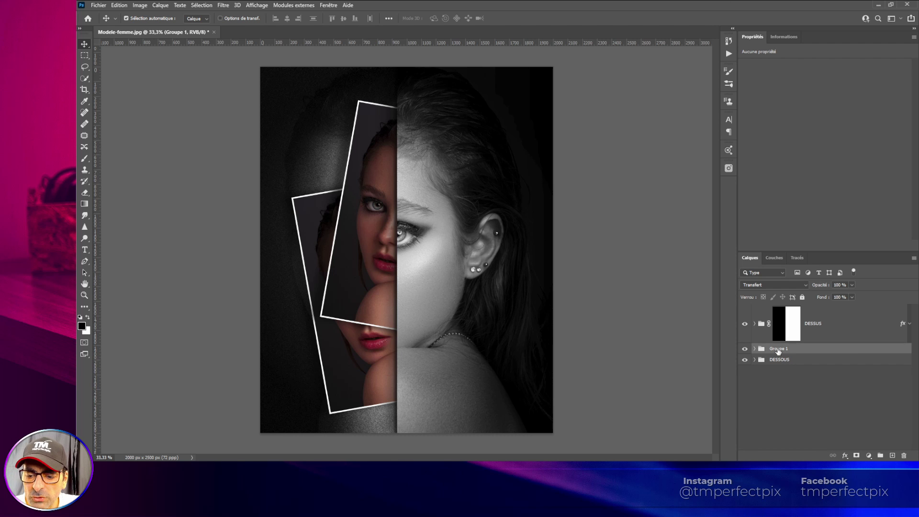
pyautogui.doubleClick(778, 349)
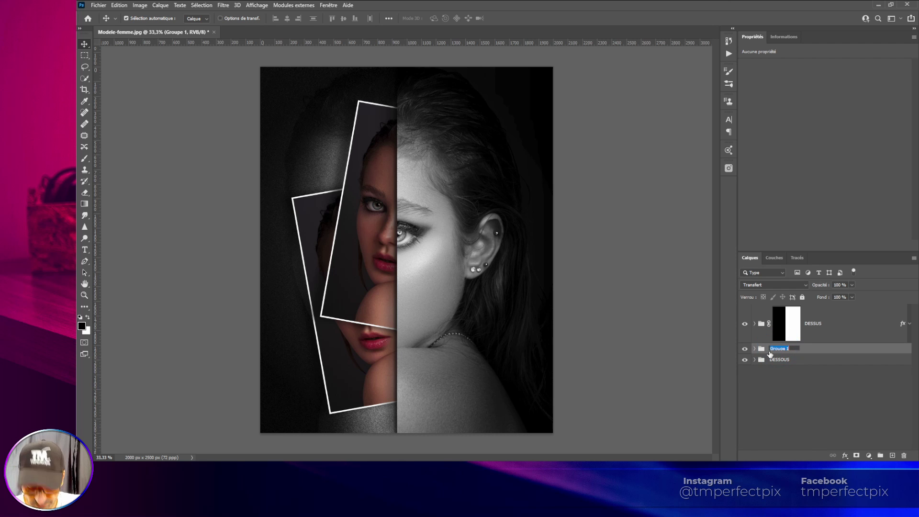
pyautogui.write('PHOTOS')
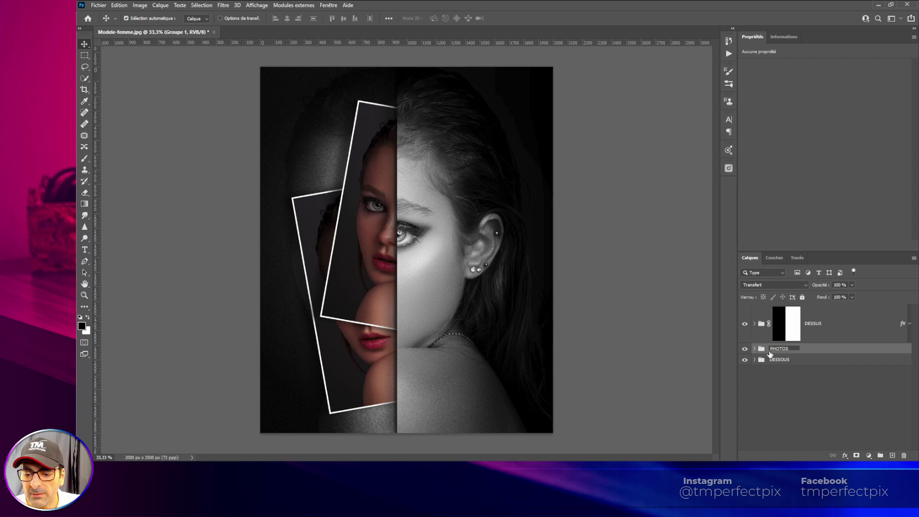
pyautogui.press('Return')
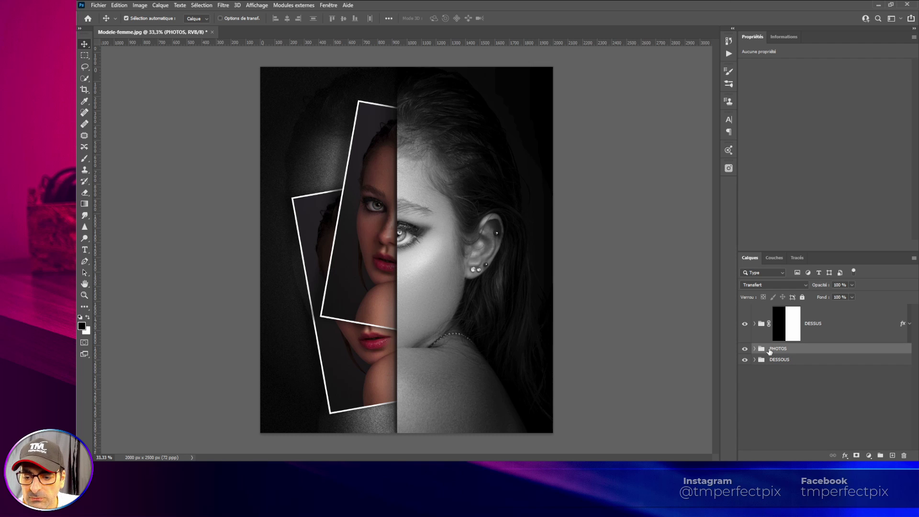
# Hide and show the DESSUS, PHOTOS and DESSOUS groups one after another to check what each contributes.
pyautogui.click(744, 324)
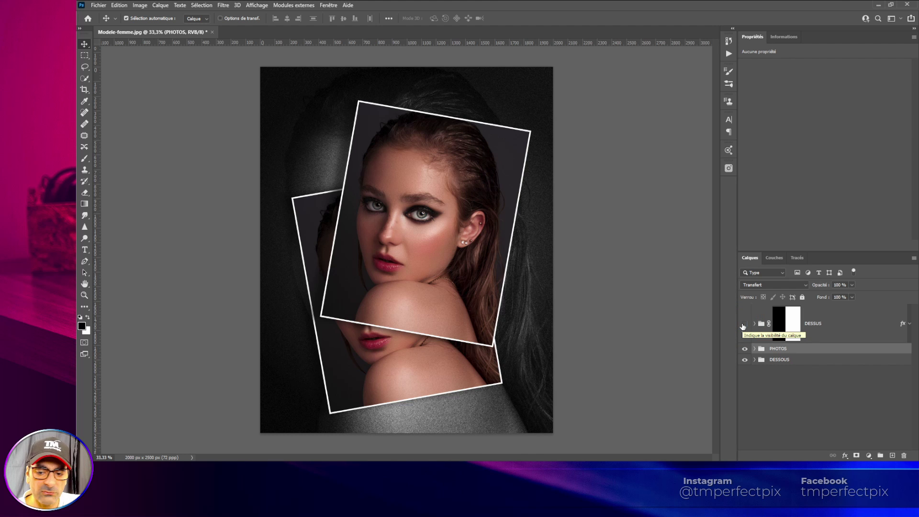
pyautogui.click(744, 323)
pyautogui.click(745, 349)
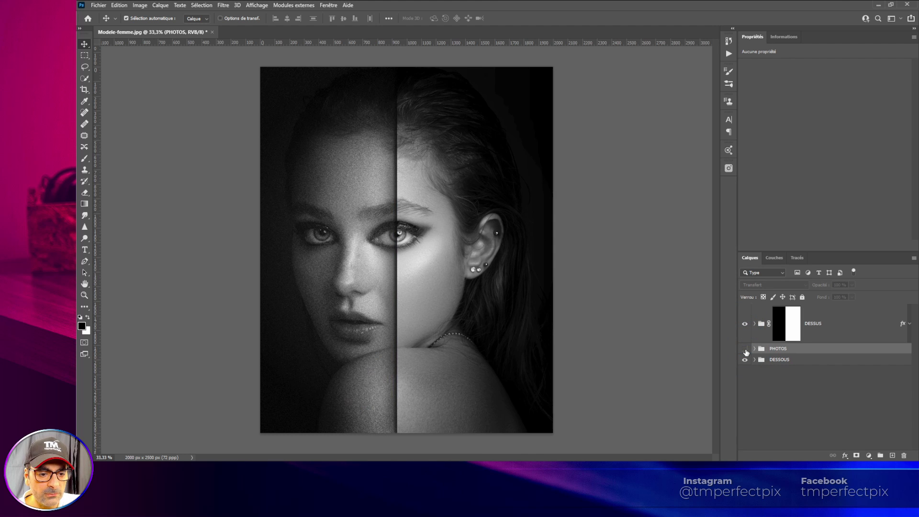
pyautogui.click(744, 349)
pyautogui.click(745, 361)
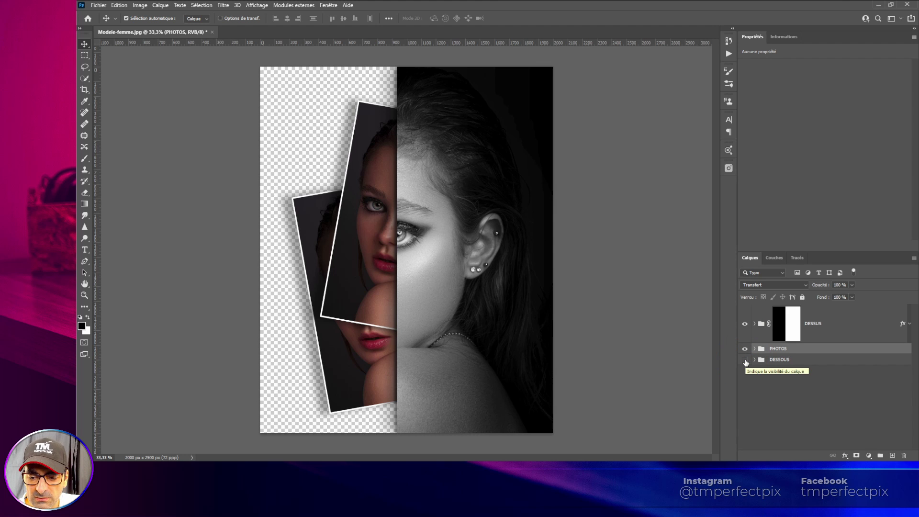
pyautogui.click(744, 360)
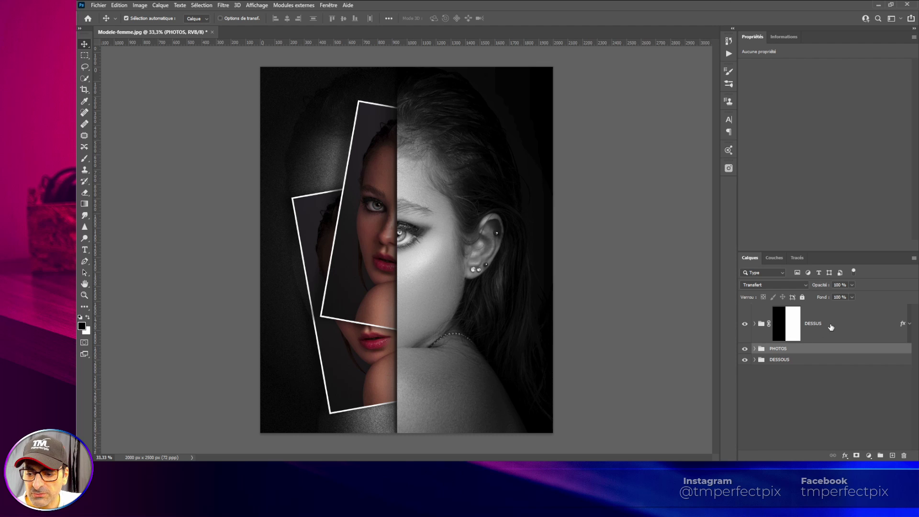
# Add the text "TMPerfectpix" above the DESSUS group, across the vertical split at shoulder height.
pyautogui.click(785, 323)
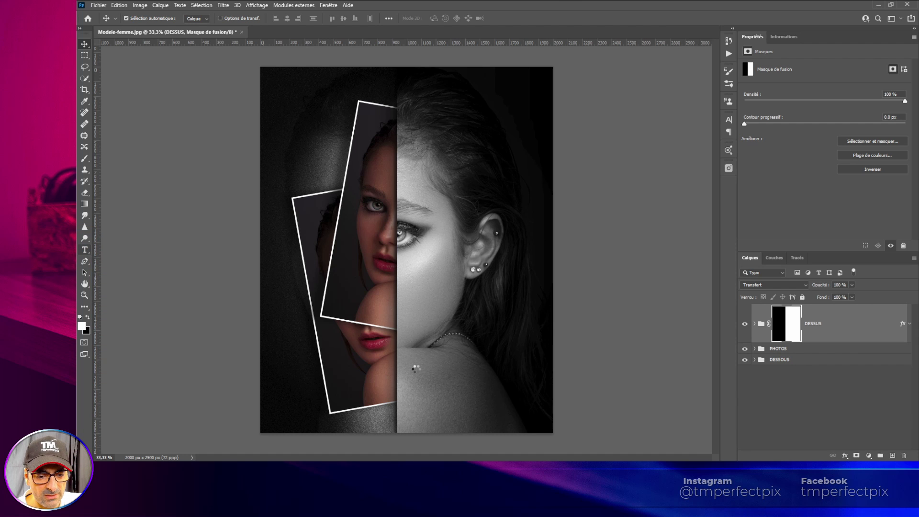
pyautogui.click(415, 368)
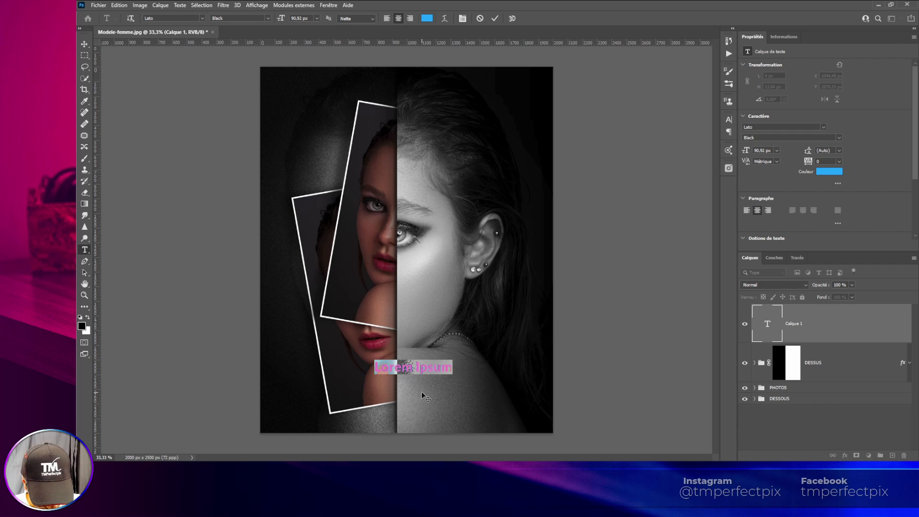
pyautogui.write('TM')
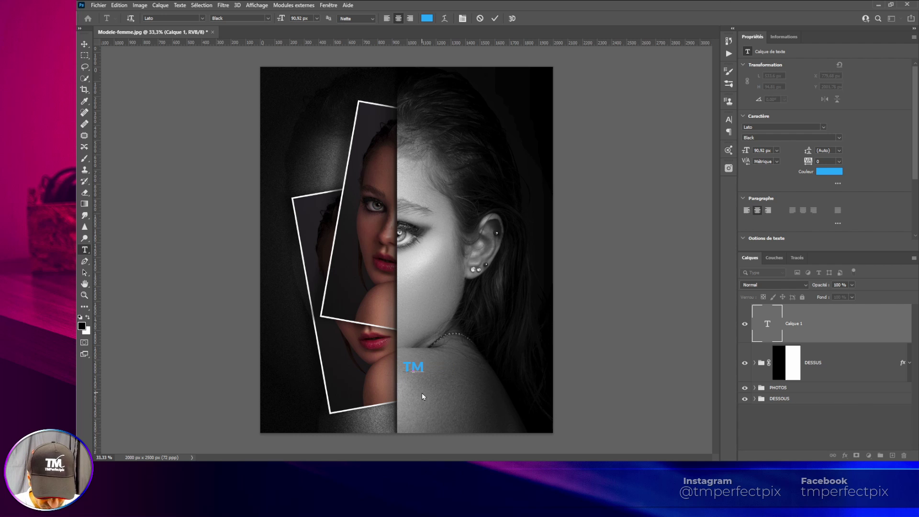
pyautogui.write('Perfect')
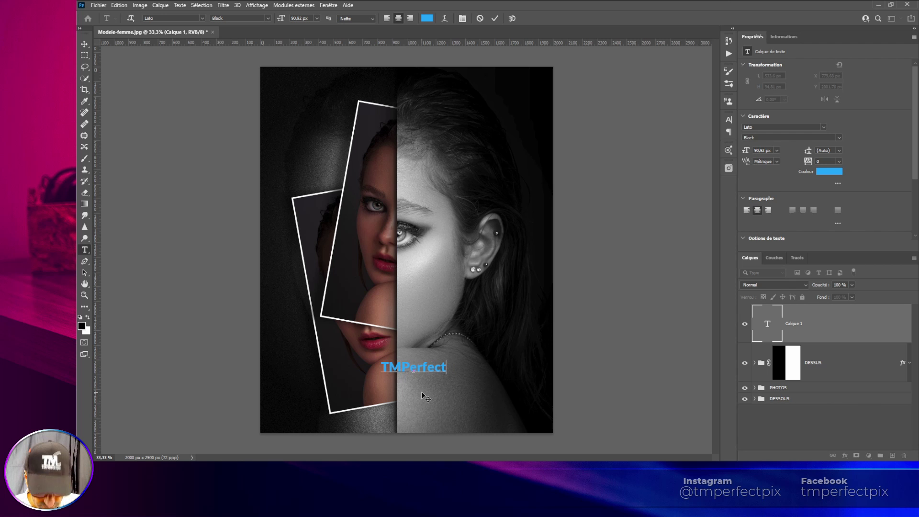
pyautogui.write('pix')
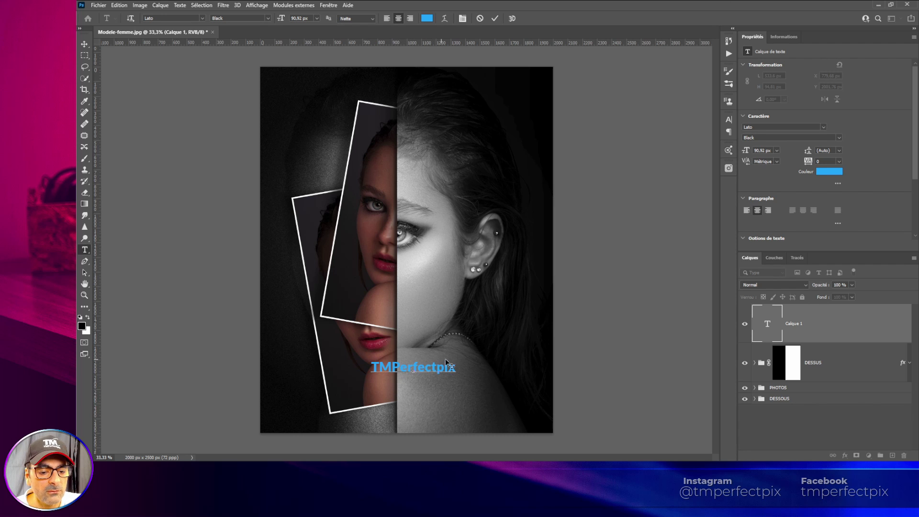
# Color the whole TMPerfectpix text golden yellow #ddb513 and commit the text layer.
pyautogui.moveTo(456, 366); pyautogui.dragTo(369, 367)
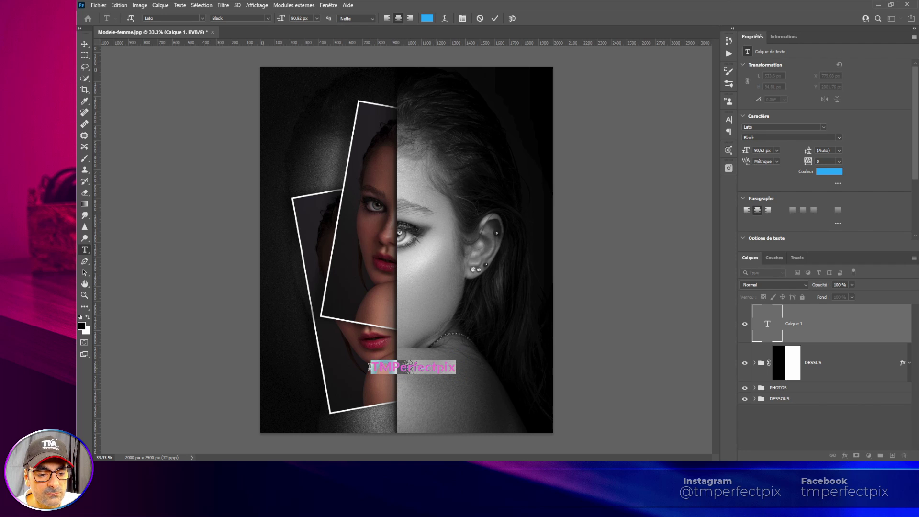
pyautogui.click(427, 18)
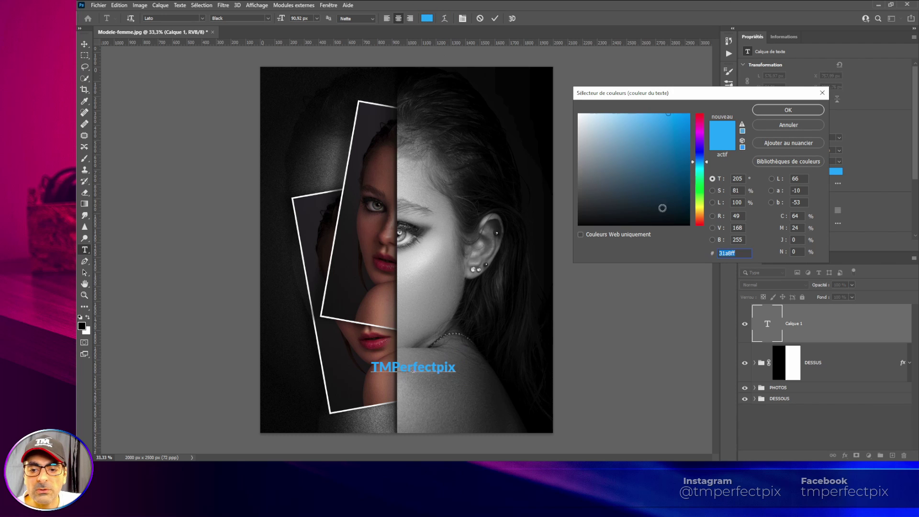
pyautogui.click(699, 206)
pyautogui.click(699, 210)
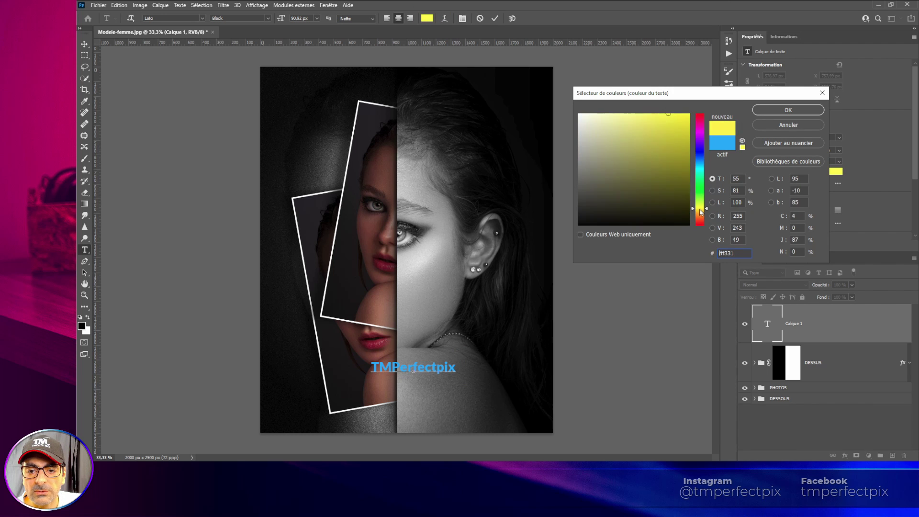
pyautogui.click(677, 121)
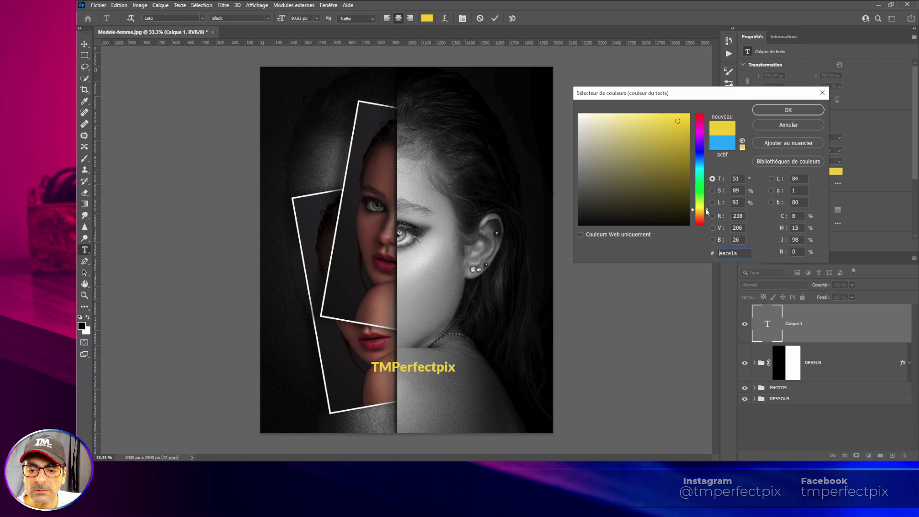
pyautogui.click(706, 208)
pyautogui.moveTo(707, 212); pyautogui.dragTo(706, 214)
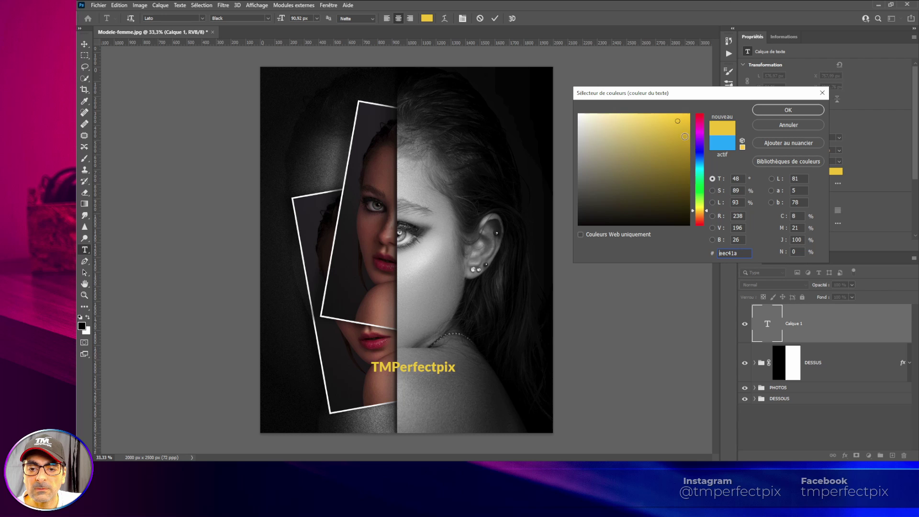
pyautogui.moveTo(685, 136); pyautogui.dragTo(678, 127)
pyautogui.click(682, 133)
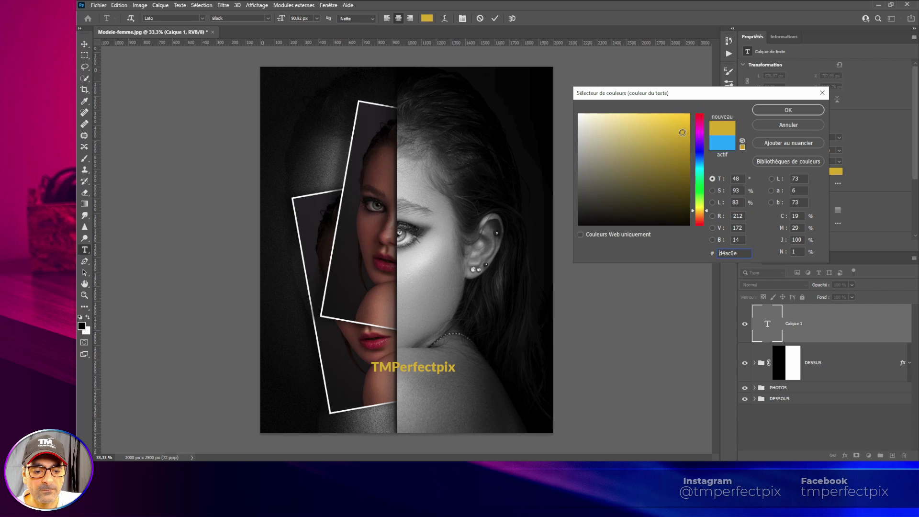
pyautogui.click(680, 128)
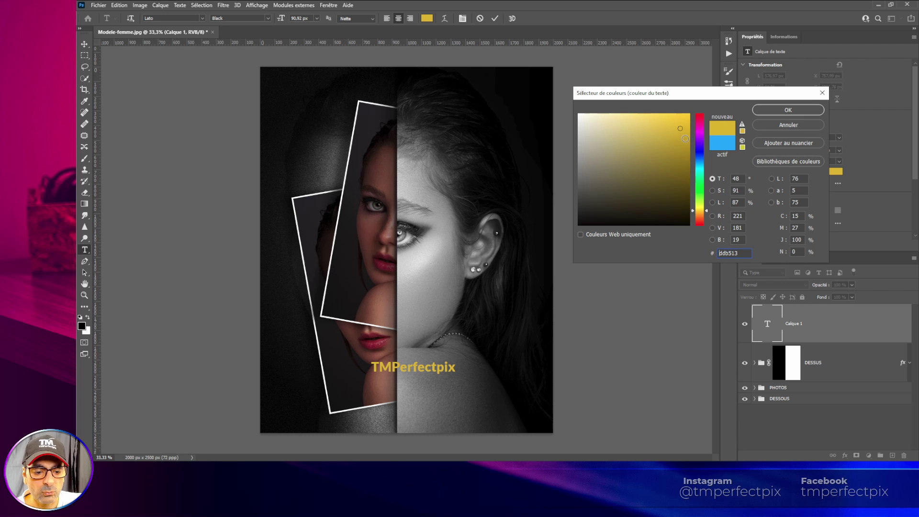
pyautogui.click(783, 110)
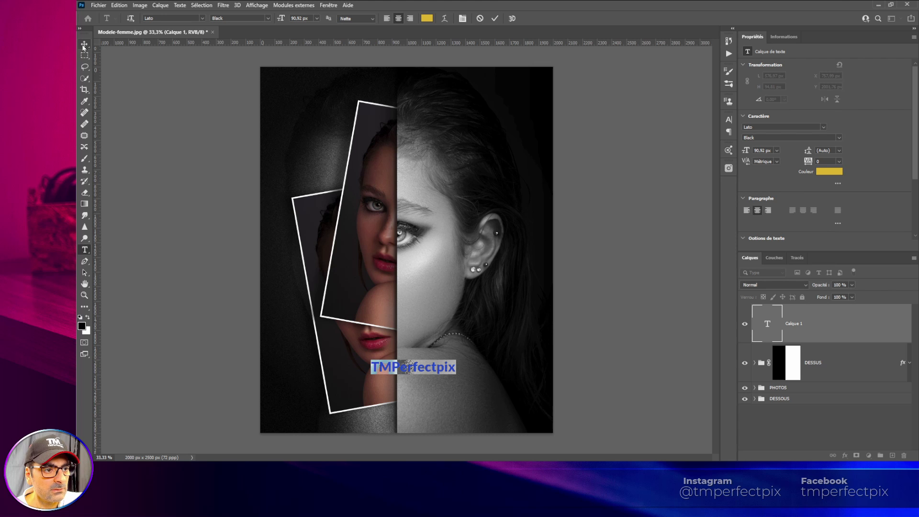
pyautogui.click(84, 44)
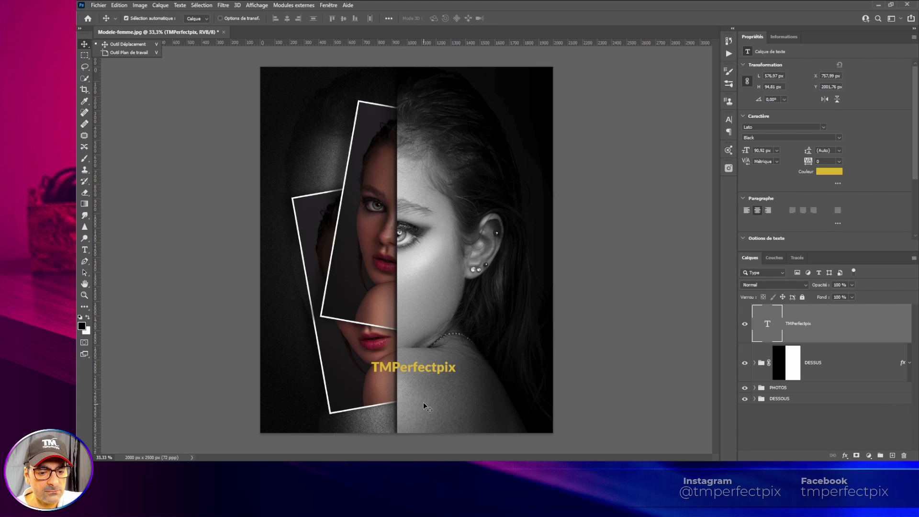
# Move the TMPerfectpix text onto the lower shoulder in the bright half and set its font to Anjel Script.
pyautogui.moveTo(409, 368); pyautogui.dragTo(469, 406)
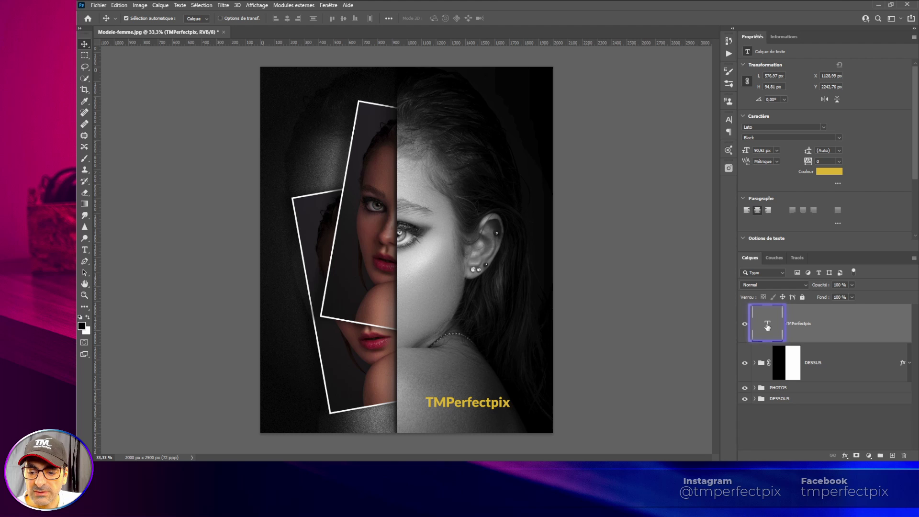
pyautogui.doubleClick(767, 326)
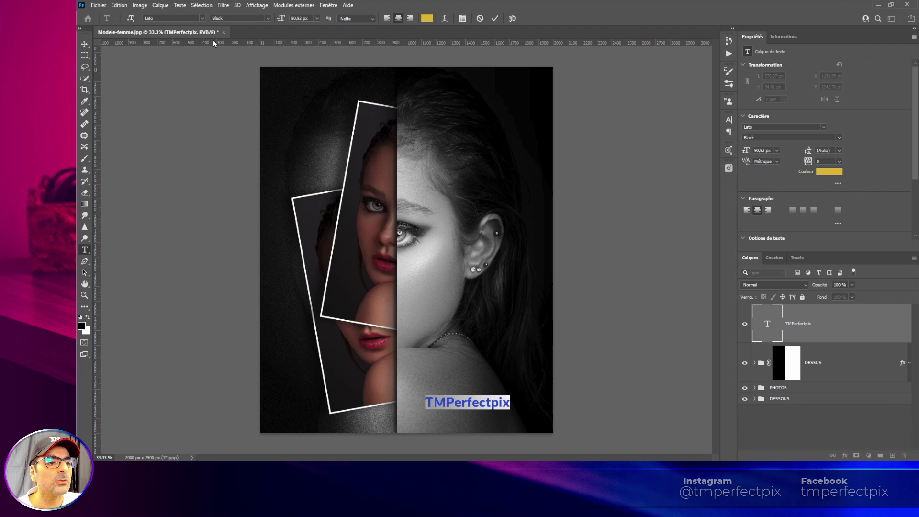
pyautogui.click(202, 18)
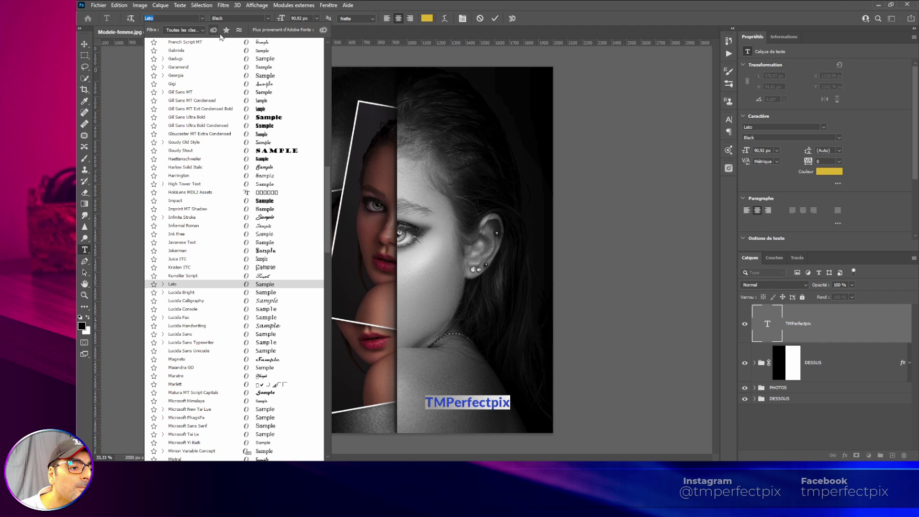
pyautogui.scroll(3, 239, 82)
pyautogui.scroll(10, 239, 82)
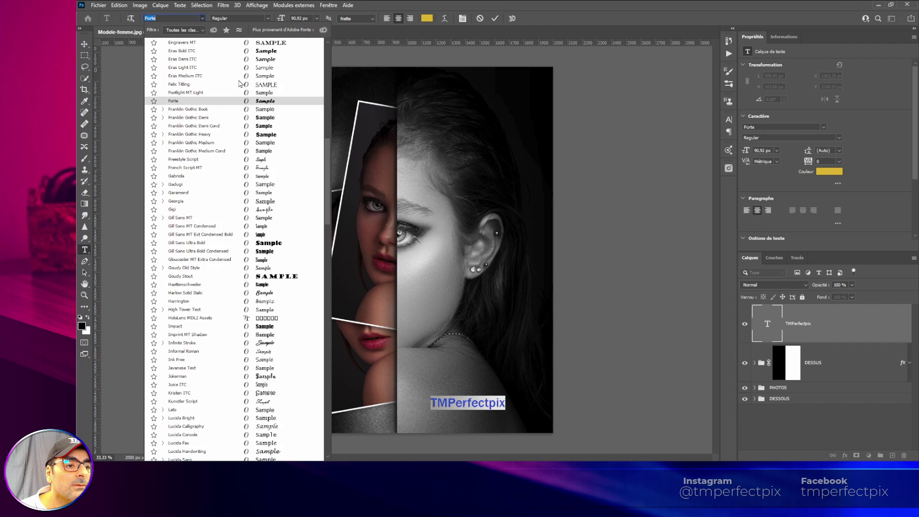
pyautogui.scroll(9, 241, 85)
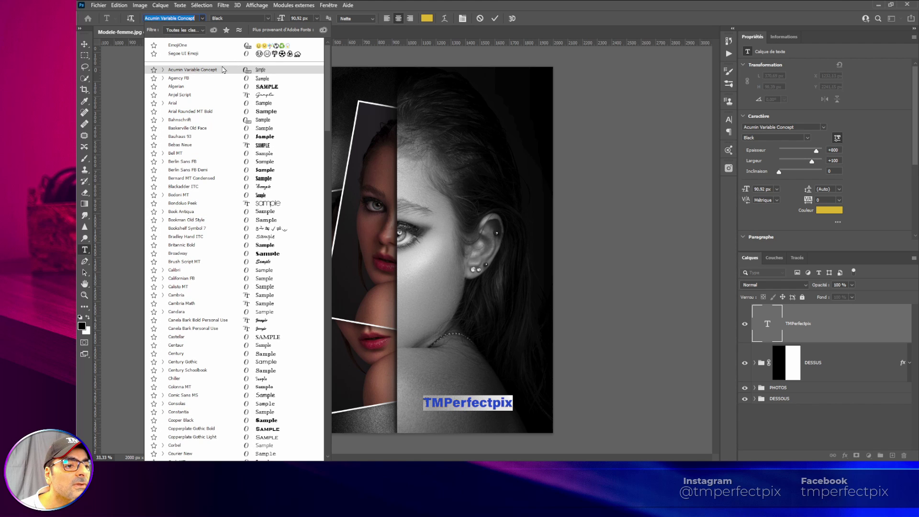
pyautogui.click(179, 97)
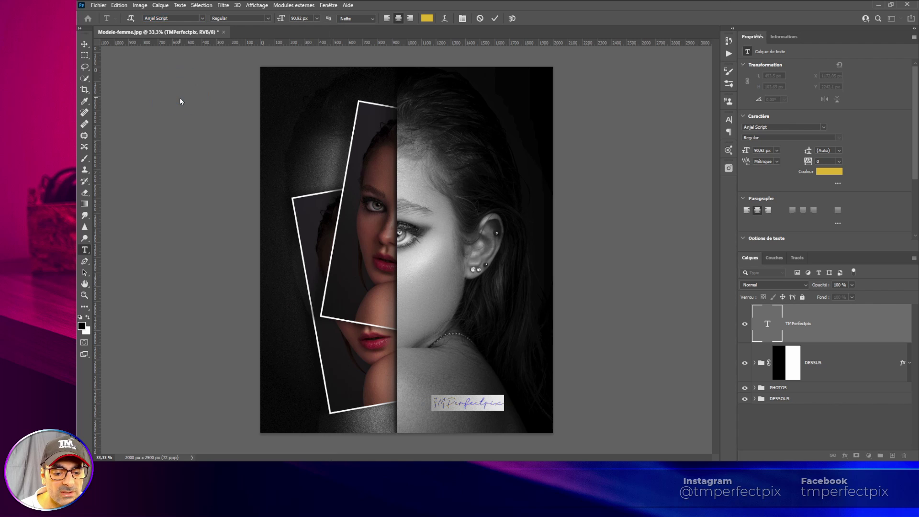
# Set the TMPerfectpix text size to 150 px and commit the text edit.
pyautogui.click(316, 18)
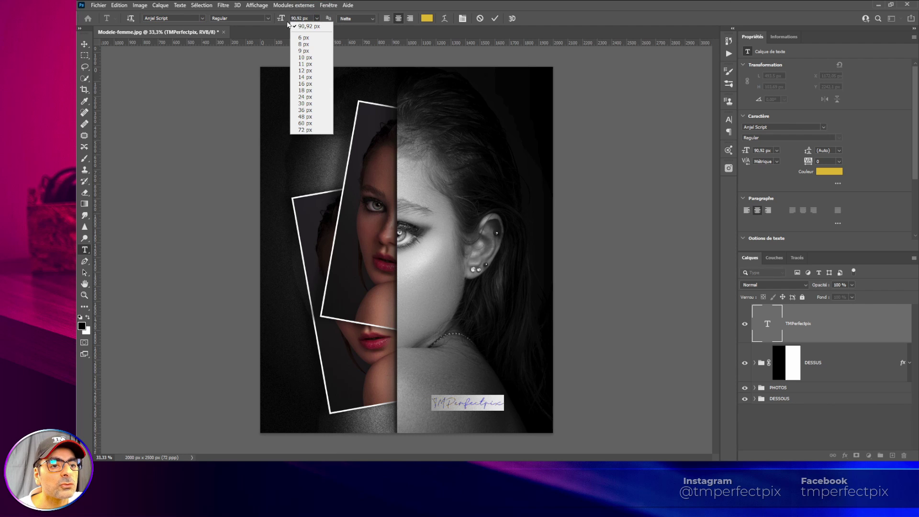
pyautogui.click(291, 21)
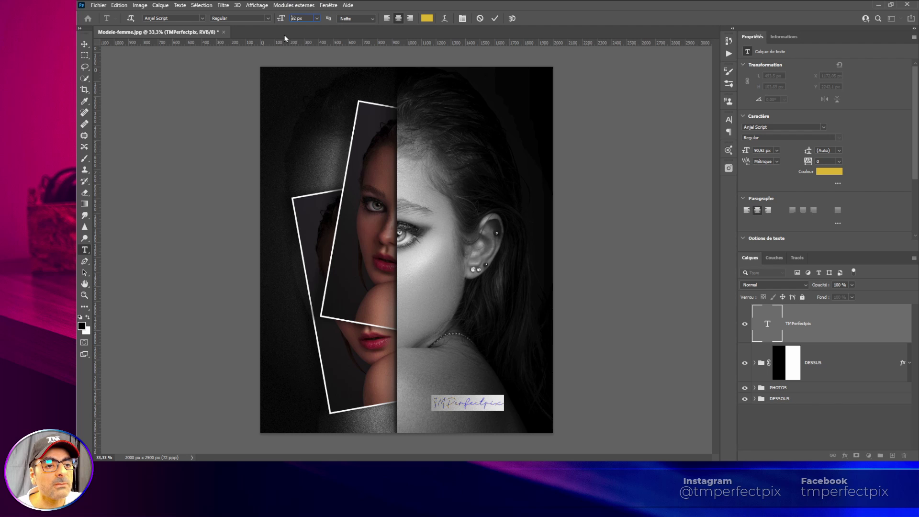
pyautogui.press('Delete')
pyautogui.press('Delete')
pyautogui.press('Delete')
pyautogui.press('Delete')
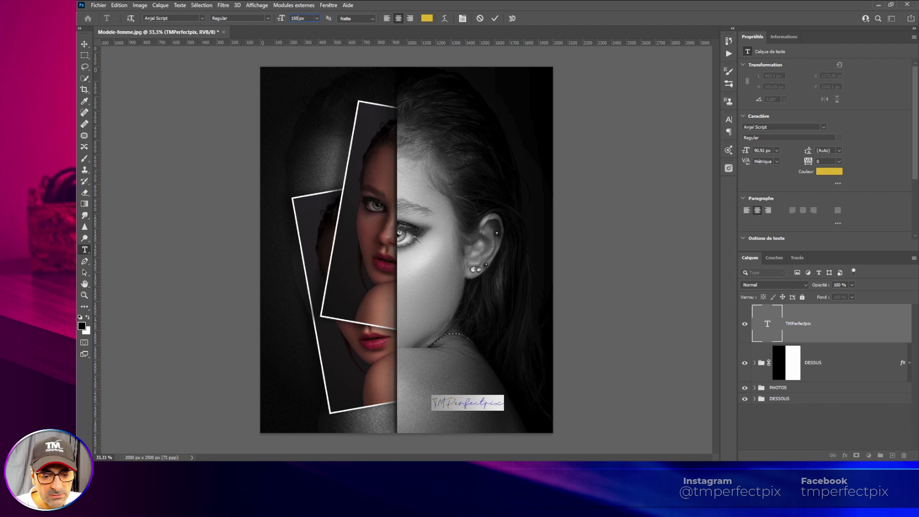
pyautogui.press('Return')
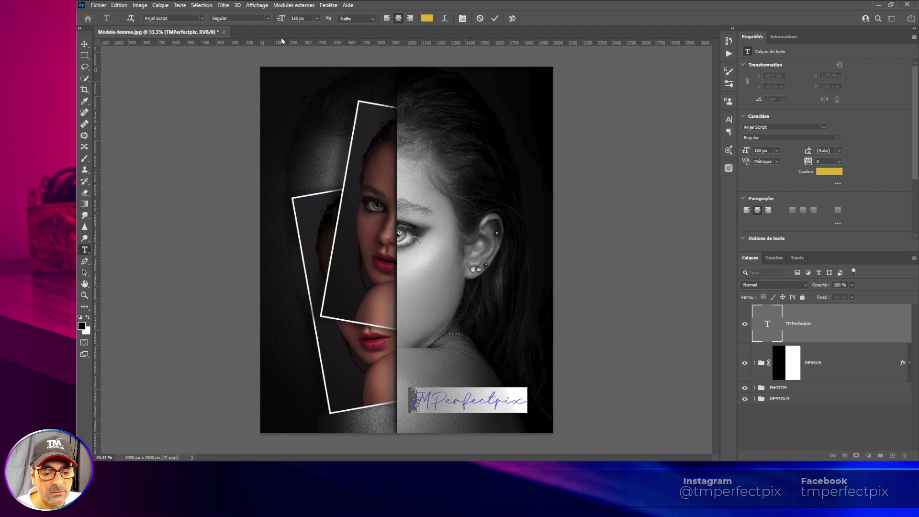
pyautogui.click(85, 43)
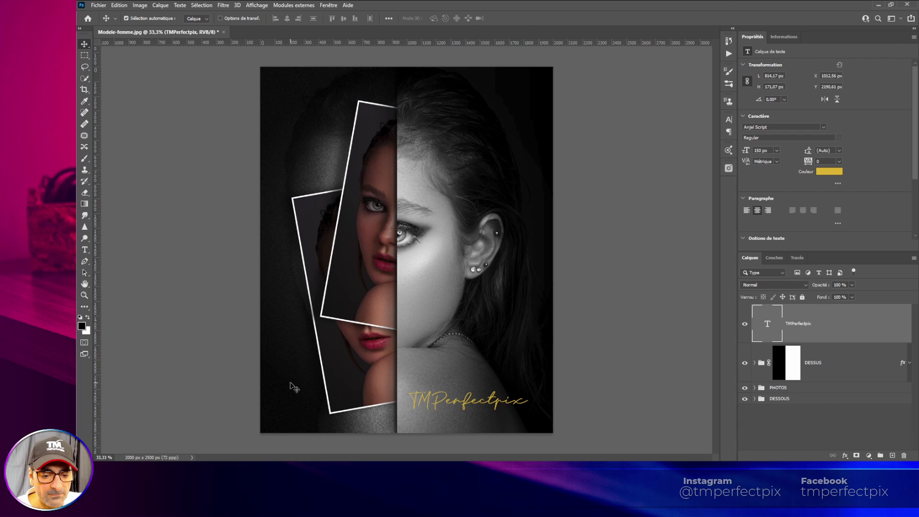
# Raise the text slightly, then center it horizontally on a rectangular selection spanning the bright half's width and deselect.
pyautogui.moveTo(457, 404); pyautogui.dragTo(478, 381)
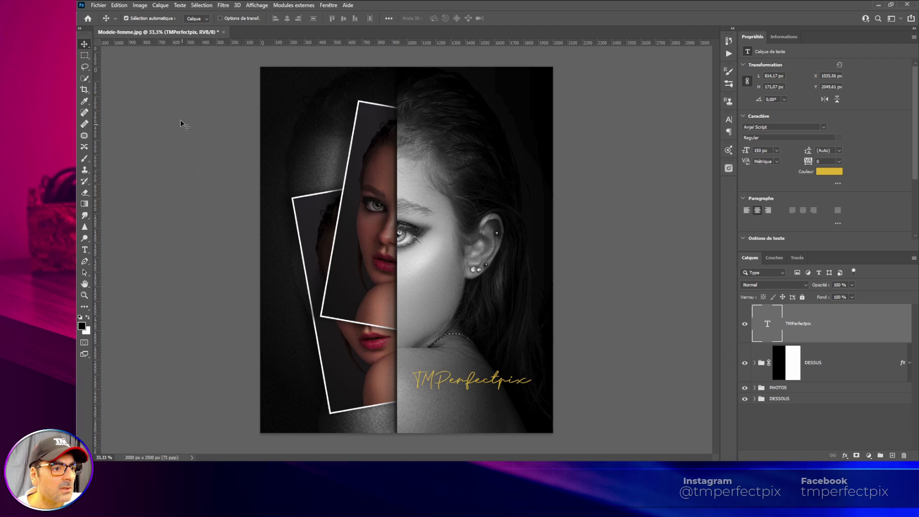
pyautogui.click(85, 55)
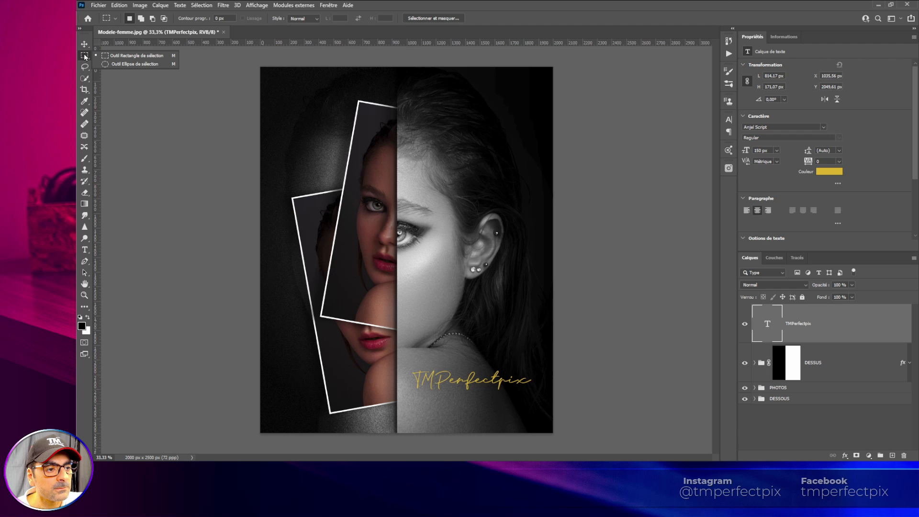
pyautogui.click(113, 57)
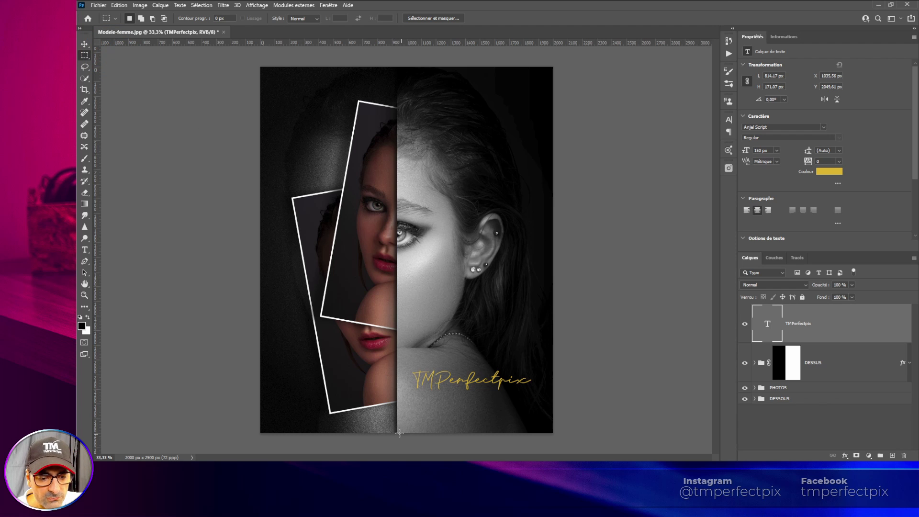
pyautogui.moveTo(396, 432); pyautogui.dragTo(554, 384)
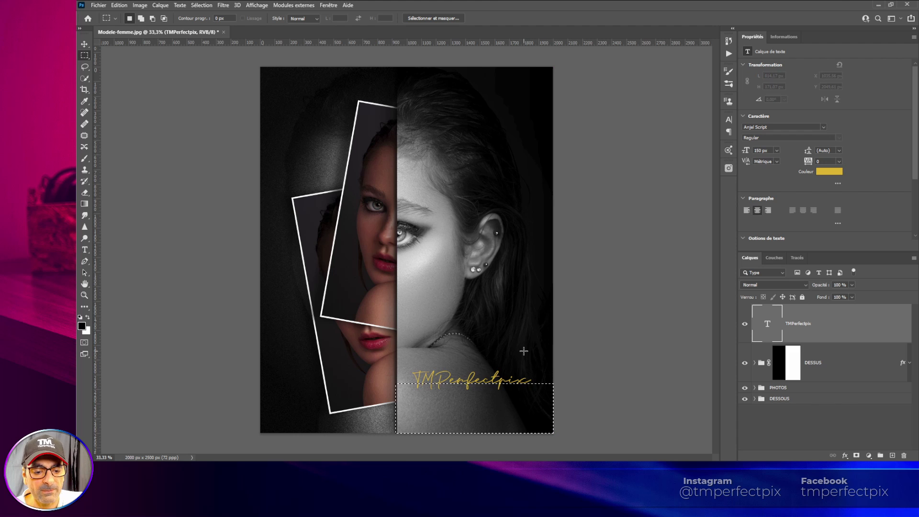
pyautogui.click(159, 6)
pyautogui.moveTo(213, 269)
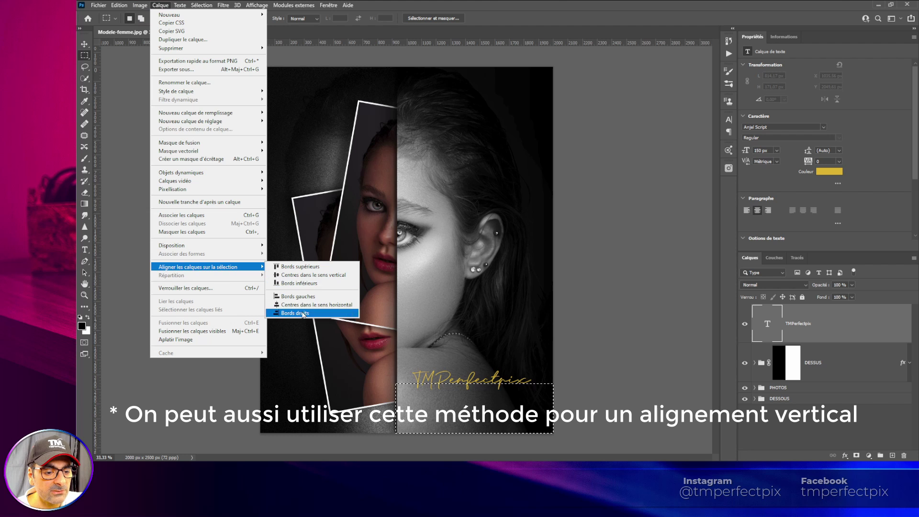
pyautogui.click(301, 308)
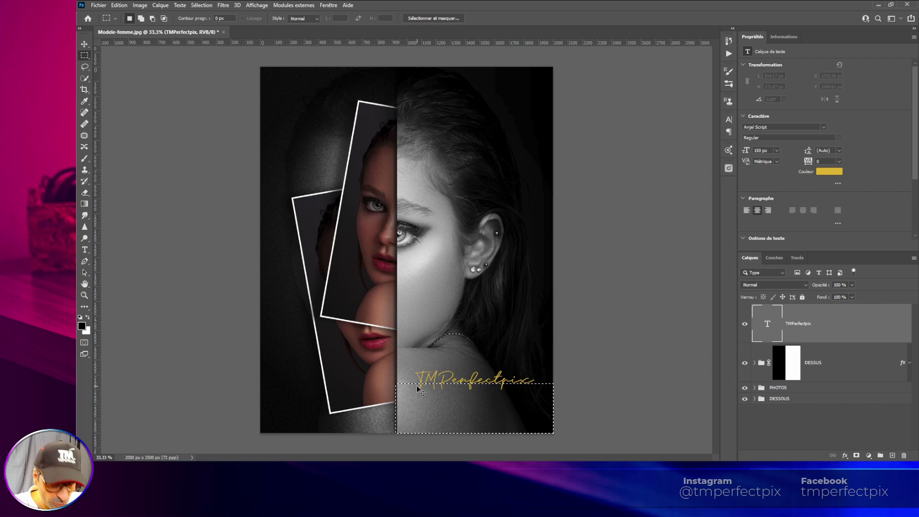
pyautogui.hotkey('ctrl', 'd')
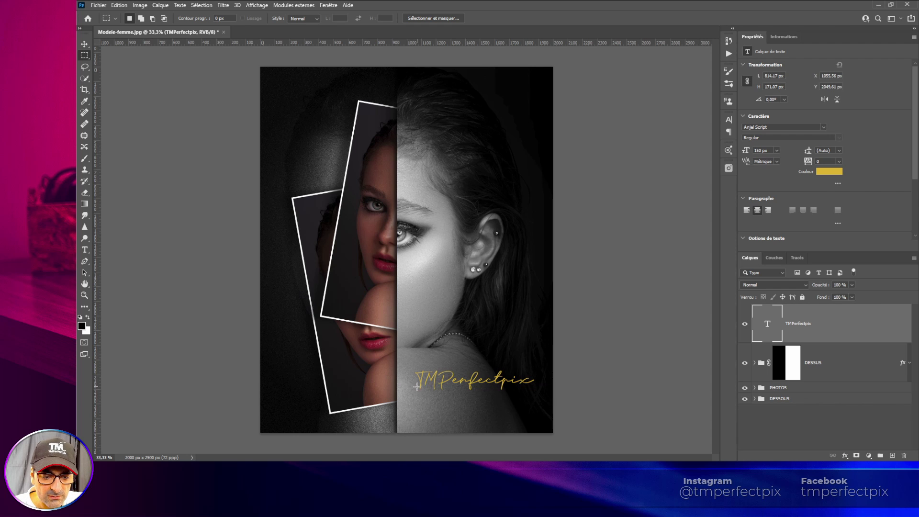
# Nudge the TMPerfectpix text straight down to a Y position of about 2233 px, keeping its horizontal centering.
pyautogui.click(84, 43)
pyautogui.press('Down')
pyautogui.press('Down')
pyautogui.press('Down')
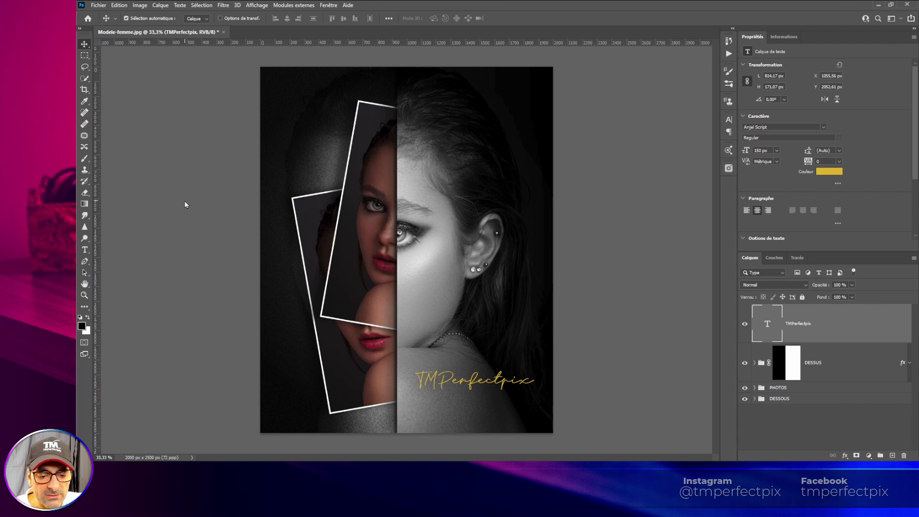
pyautogui.press('Down')
pyautogui.press('Down')
pyautogui.press('Down')
pyautogui.press('Down')
pyautogui.press('Down')
pyautogui.press('Down')
pyautogui.press('Down')
pyautogui.press('Down')
pyautogui.press('Down')
pyautogui.press('Down')
pyautogui.press('Down')
pyautogui.press('Down')
pyautogui.press('Down')
pyautogui.press('Down')
pyautogui.press('Down')
pyautogui.press('Down')
pyautogui.press('Down')
pyautogui.press('Down')
pyautogui.press('Down')
pyautogui.press('Down')
pyautogui.press('Down')
pyautogui.press('Down')
pyautogui.press('Down')
pyautogui.press('Down')
pyautogui.press('Down')
pyautogui.press('Down')
pyautogui.press('Down')
pyautogui.press('Down')
pyautogui.press('Down')
pyautogui.press('Down')
pyautogui.press('Down')
pyautogui.press('Down')
pyautogui.press('Down')
pyautogui.press('Down')
pyautogui.press('Down')
pyautogui.press('Down')
pyautogui.press('Down')
pyautogui.press('Down')
pyautogui.press('Down')
pyautogui.press('Down')
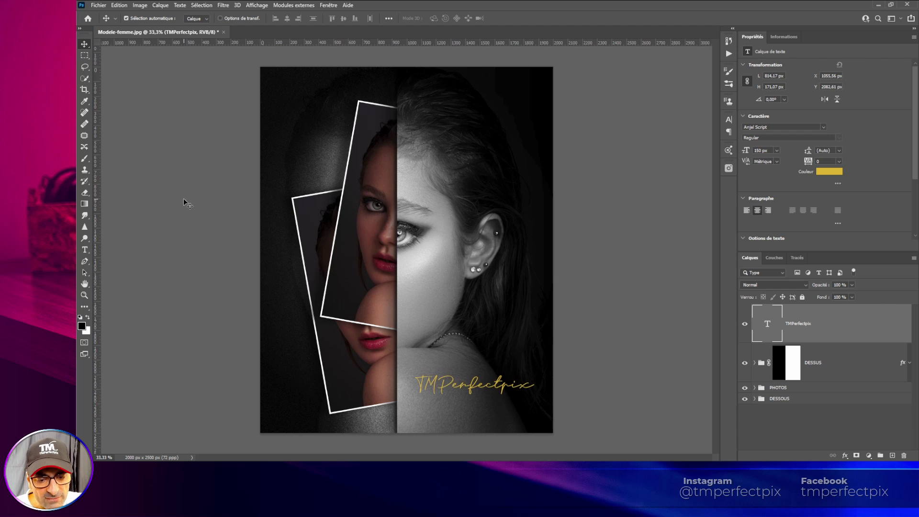
pyautogui.press('Down')
pyautogui.press('Down')
pyautogui.press('Down')
pyautogui.press('Down')
pyautogui.press('Down')
pyautogui.press('Down')
pyautogui.press('Down')
pyautogui.press('Down')
pyautogui.press('Down')
pyautogui.press('Down')
pyautogui.press('Down')
pyautogui.press('Down')
pyautogui.press('Down')
pyautogui.press('Down')
pyautogui.press('Down')
pyautogui.press('Down')
pyautogui.press('Down')
pyautogui.press('Down')
pyautogui.press('Down')
pyautogui.press('Down')
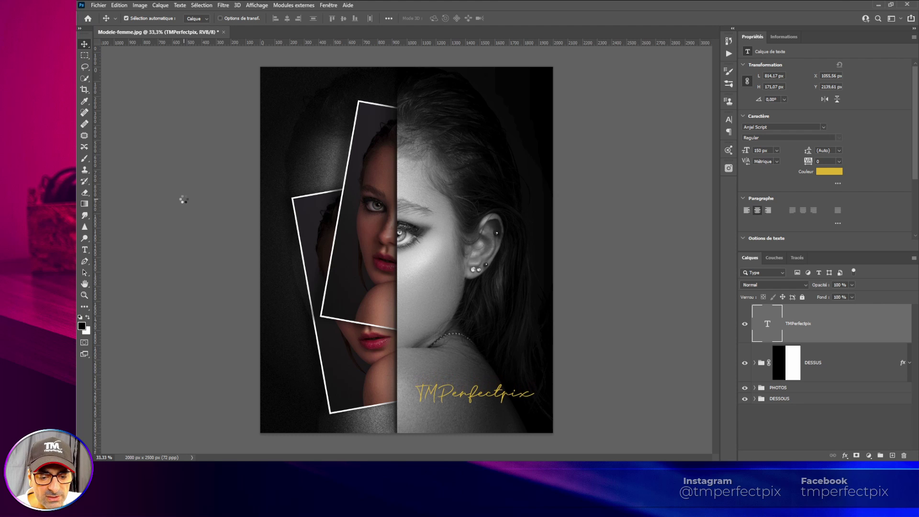
pyautogui.press('Down')
pyautogui.press('Down')
pyautogui.press('Down')
pyautogui.press('Down')
pyautogui.press('Down')
pyautogui.press('Down')
pyautogui.press('Down')
pyautogui.press('Down')
pyautogui.press('Down')
pyautogui.press('Down')
pyautogui.press('Down')
pyautogui.press('Down')
pyautogui.press('Down')
pyautogui.press('Down')
pyautogui.press('Down')
pyautogui.press('Down')
pyautogui.press('Down')
pyautogui.press('Down')
pyautogui.press('Down')
pyautogui.press('Down')
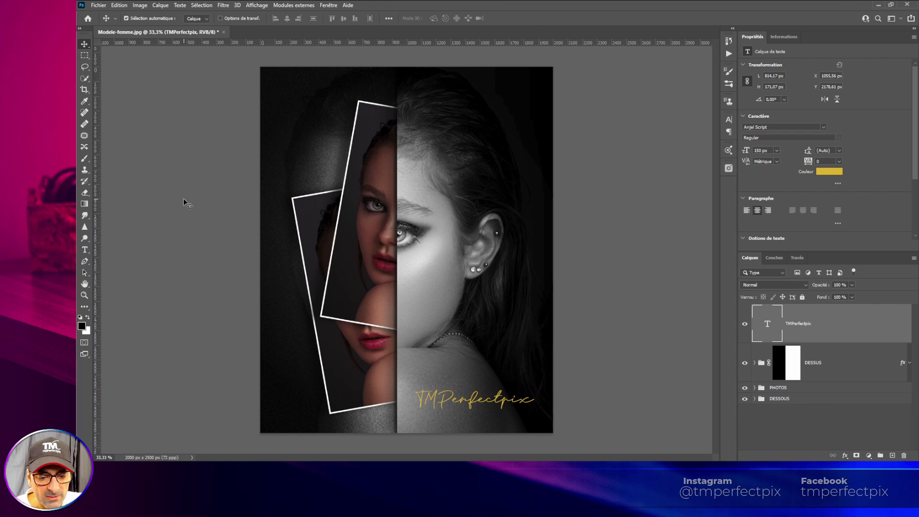
pyautogui.press('Down')
pyautogui.press('Down')
pyautogui.press('Down')
pyautogui.press('Down')
pyautogui.press('Down')
pyautogui.press('Down')
pyautogui.press('Down')
pyautogui.press('Down')
pyautogui.press('Down')
pyautogui.press('Down')
pyautogui.press('Down')
pyautogui.press('Down')
pyautogui.press('Down')
pyautogui.press('Down')
pyautogui.press('Down')
pyautogui.press('Down')
pyautogui.press('Down')
pyautogui.press('Down')
pyautogui.press('Down')
pyautogui.press('Down')
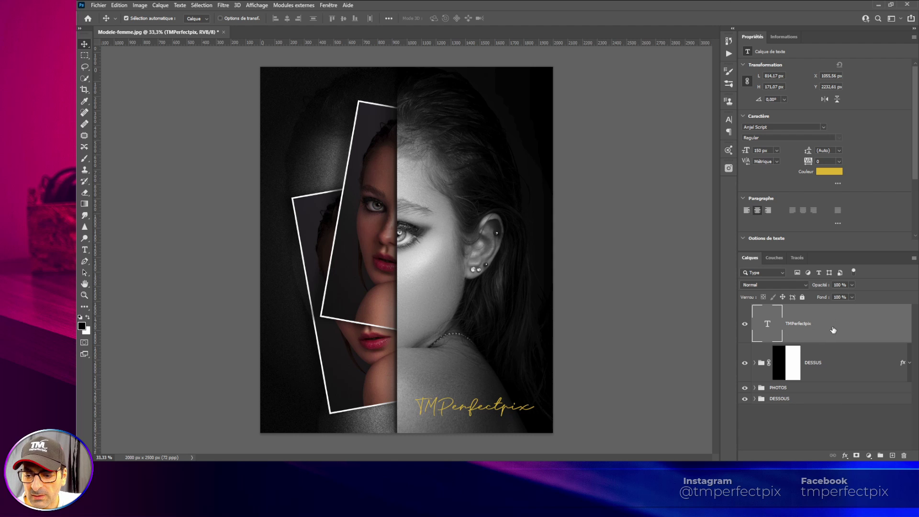
# Add a drop shadow to the TMPerfectpix layer with distance 4 px, spread 0% and size 2 px.
pyautogui.rightClick(833, 330)
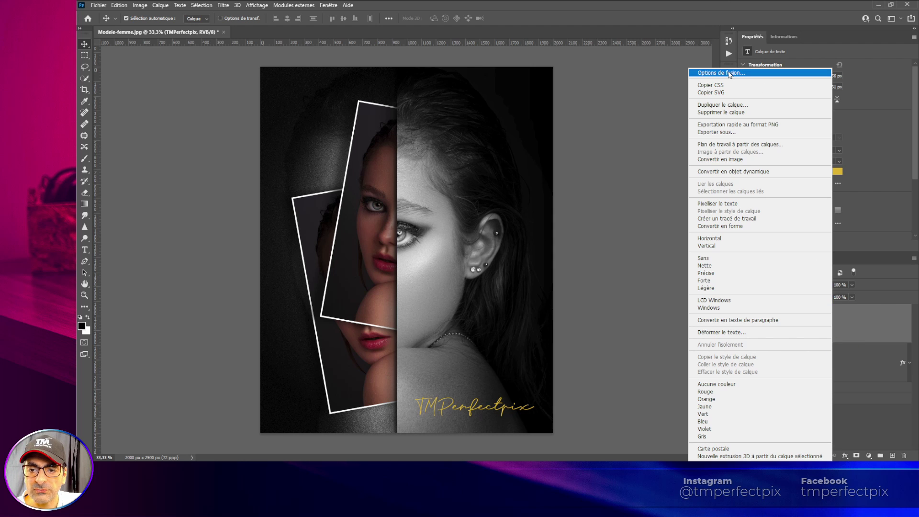
pyautogui.click(728, 73)
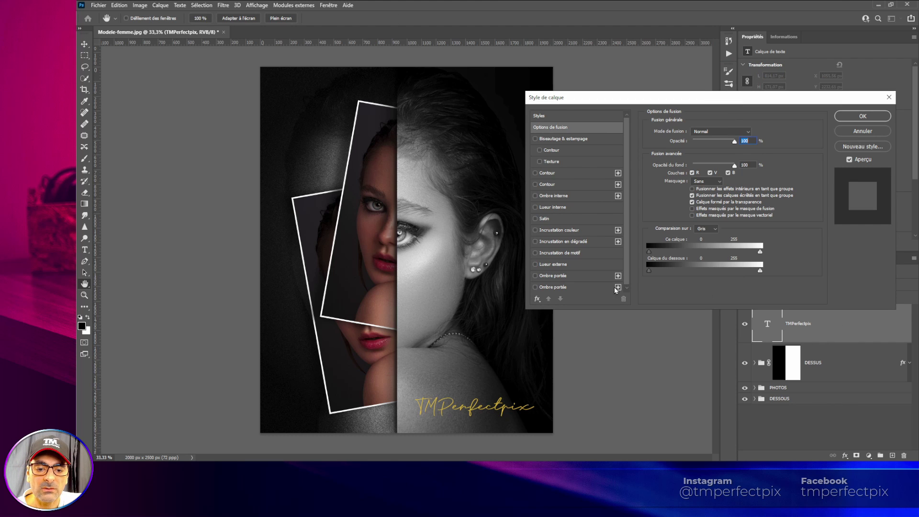
pyautogui.click(549, 277)
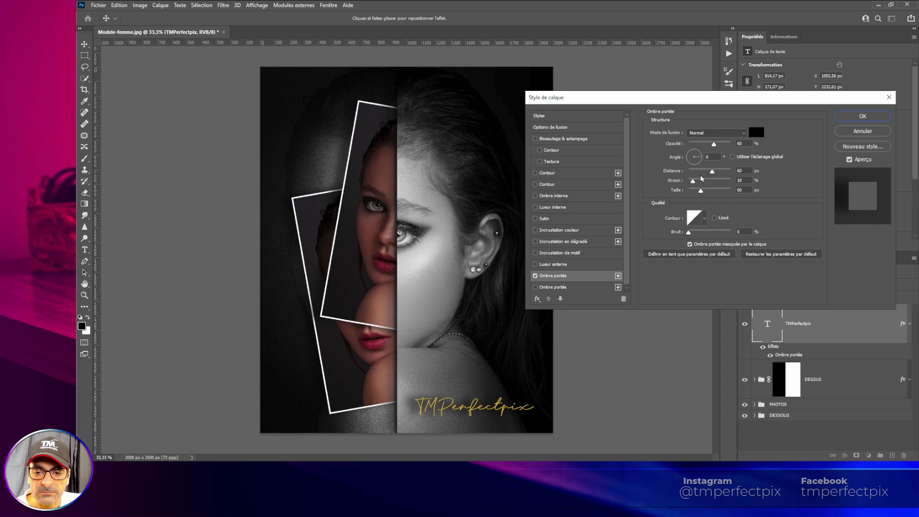
pyautogui.click(739, 171)
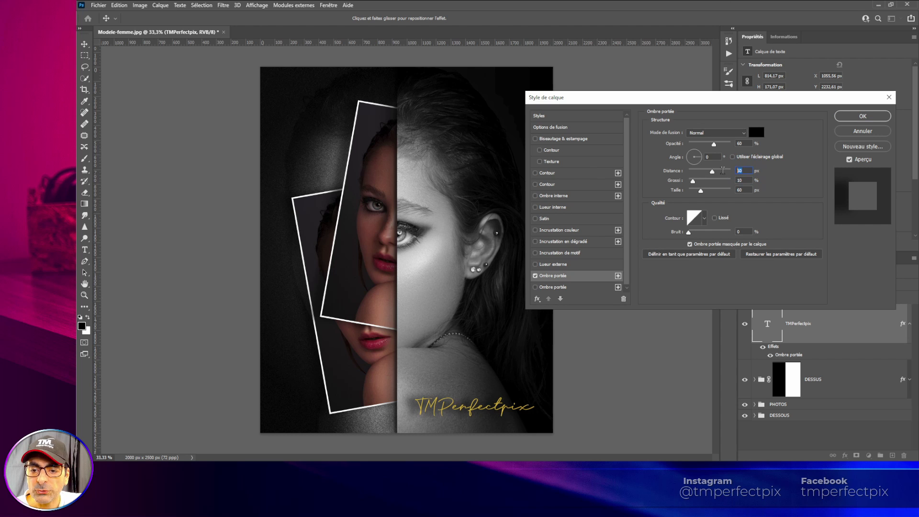
pyautogui.write('4')
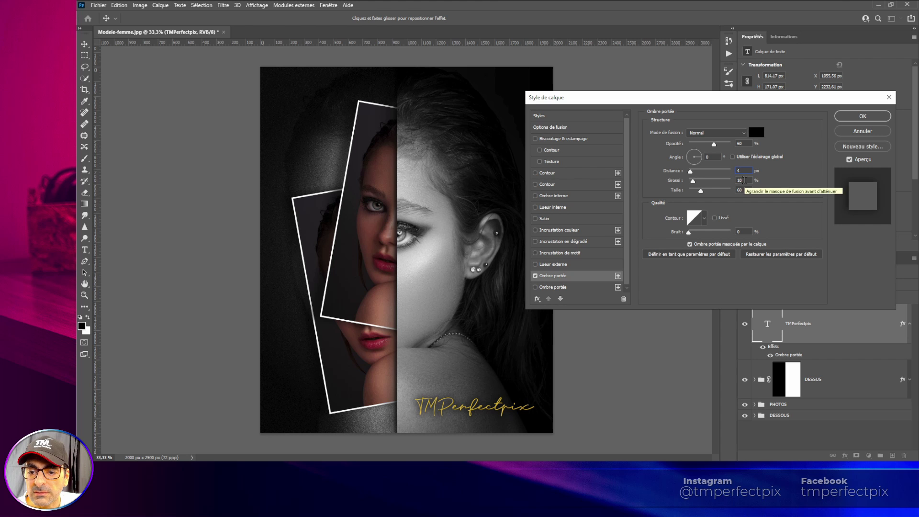
pyautogui.click(744, 180)
pyautogui.write('0')
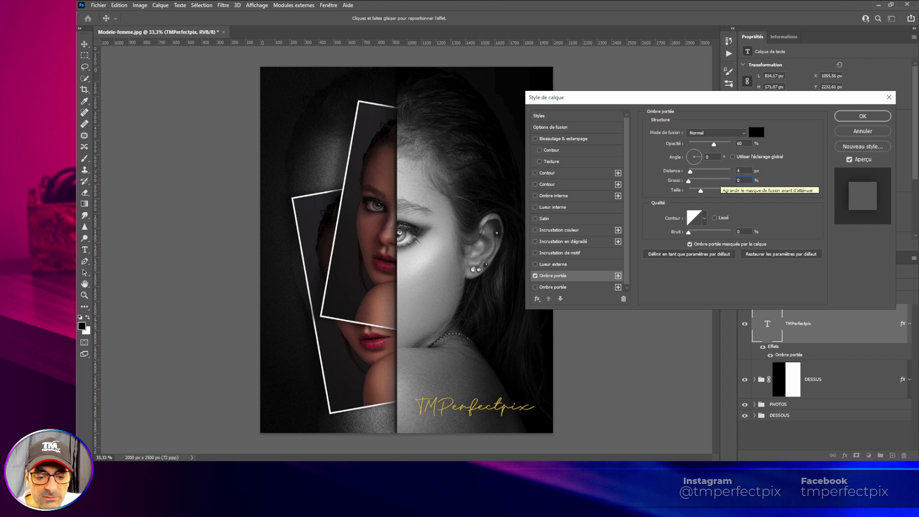
pyautogui.press('Tab')
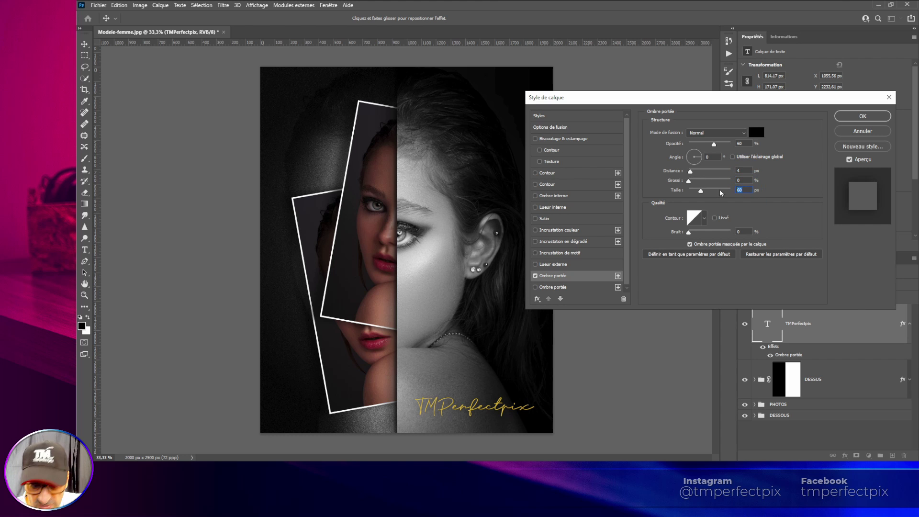
pyautogui.write('2')
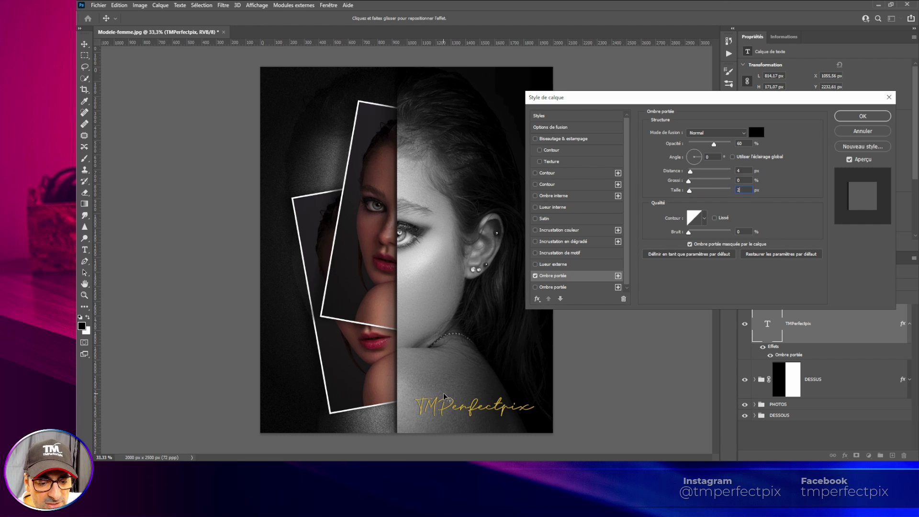
# Compare the text with and without the drop shadow, set the shadow's opacity to 100% and apply the layer style.
pyautogui.click(535, 276)
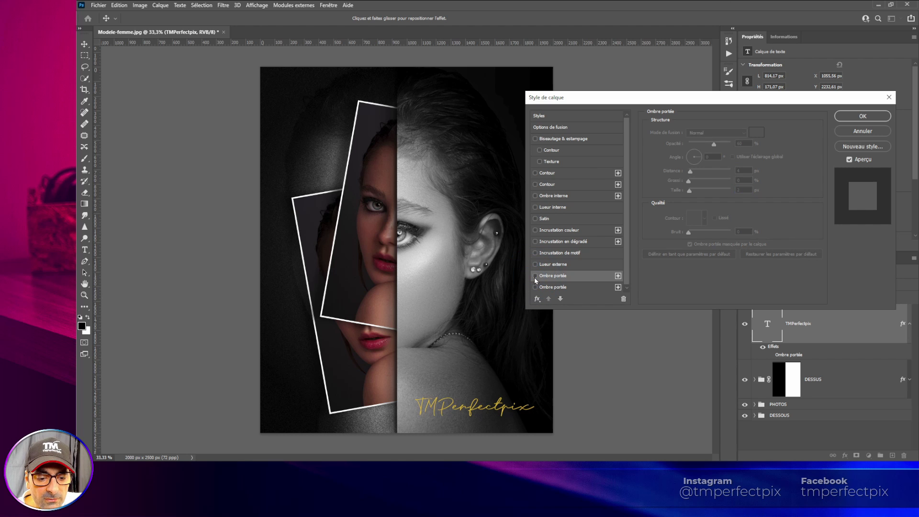
pyautogui.click(534, 276)
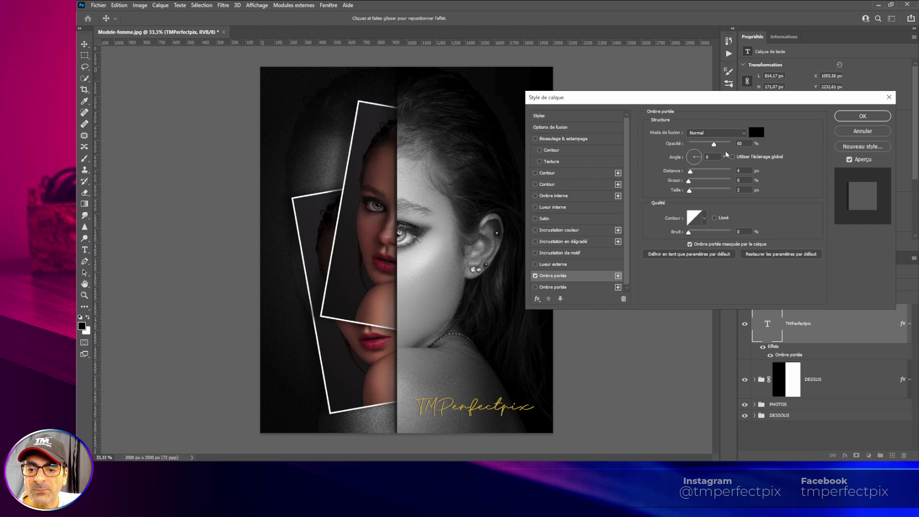
pyautogui.moveTo(713, 144); pyautogui.dragTo(730, 144)
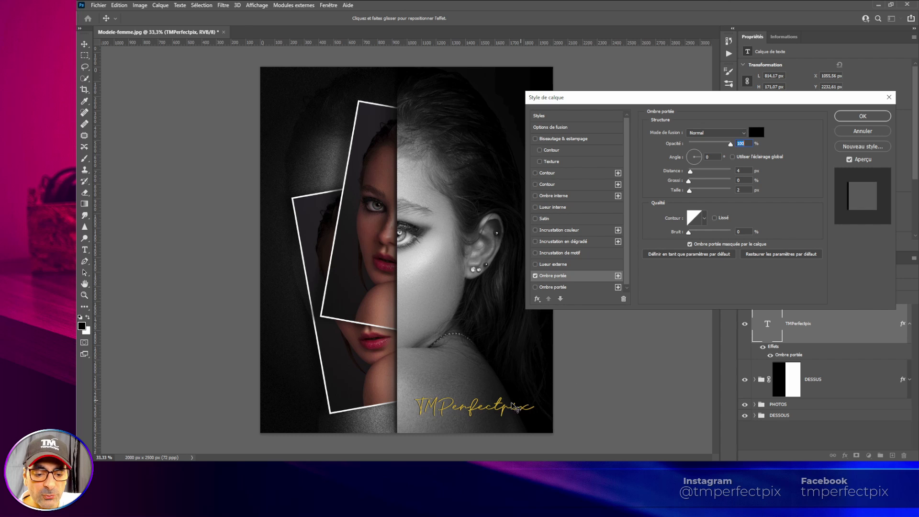
pyautogui.click(862, 117)
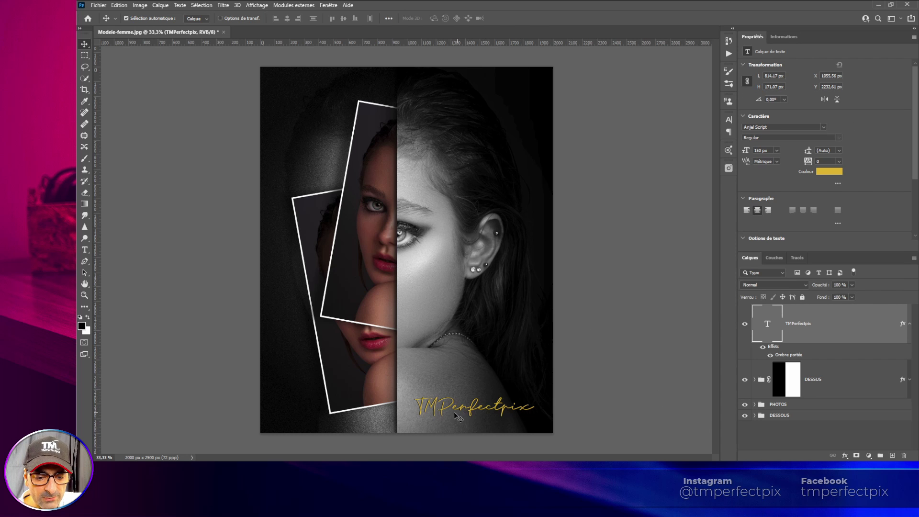
# Compare the composition with and without the TMPerfectpix text, then collapse that layer's list of effects.
pyautogui.click(744, 325)
pyautogui.click(744, 325)
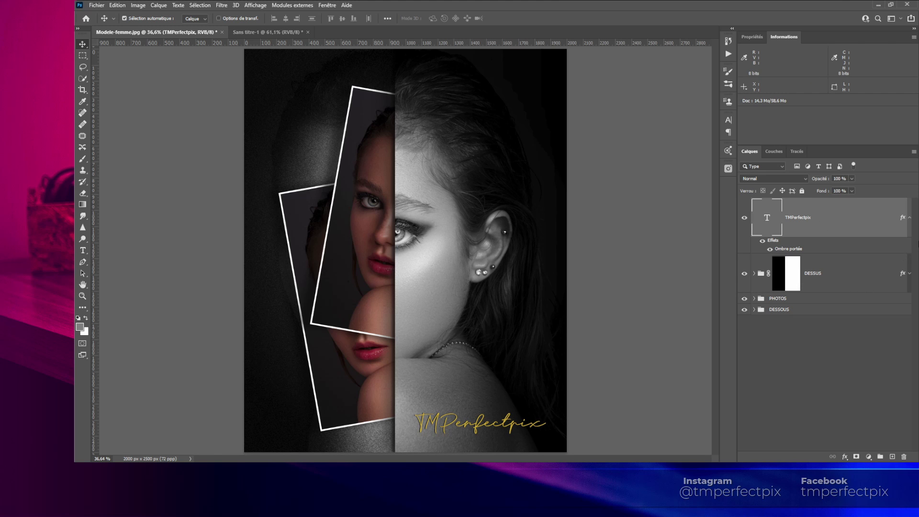
pyautogui.click(908, 218)
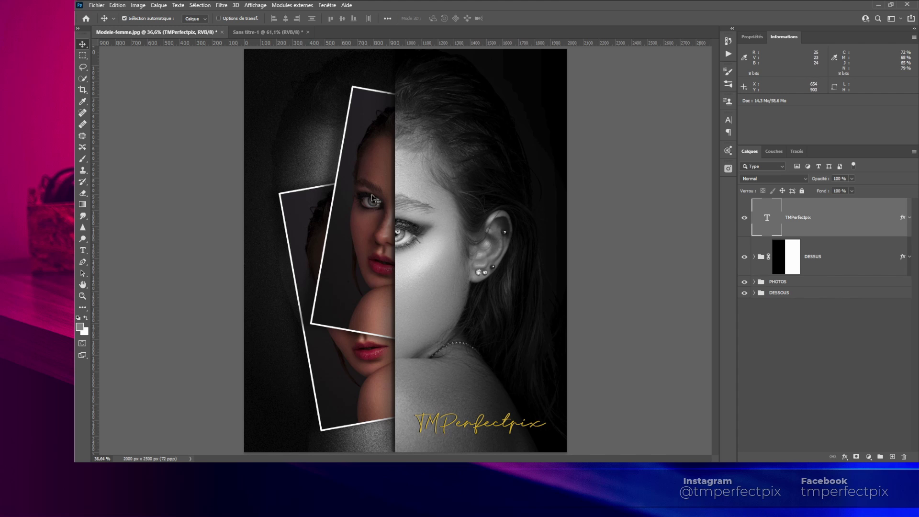
# Place the stock photo 3348751 of the woman hugging a teddy bear inside the Photo smart object, save it and return to Modele-femme.jpg.
pyautogui.click(754, 282)
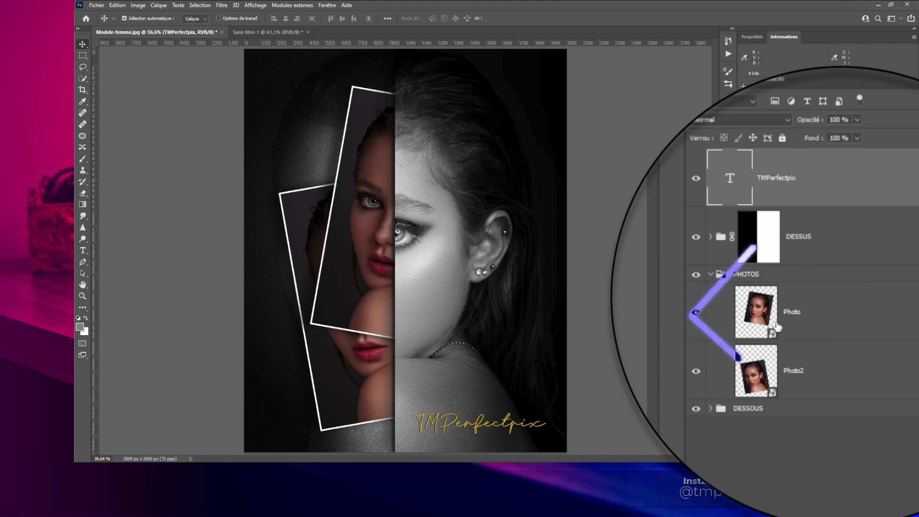
pyautogui.doubleClick(755, 310)
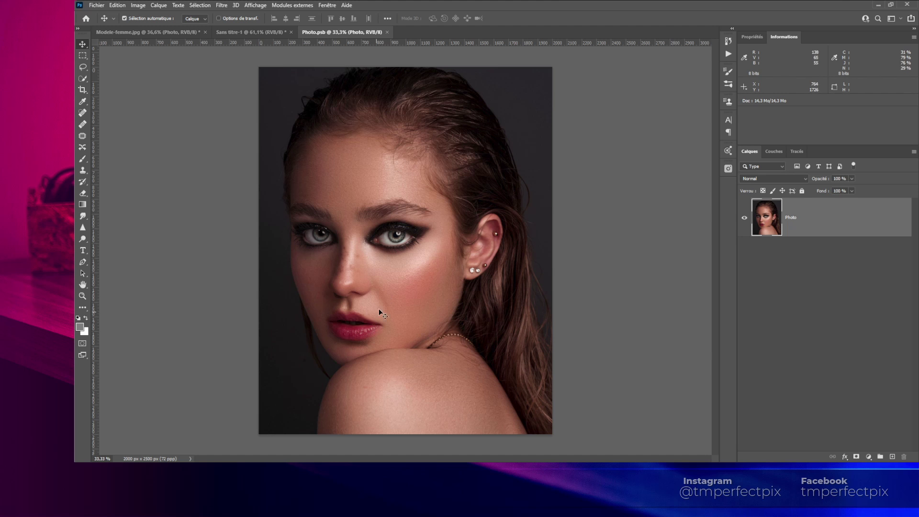
pyautogui.hotkey('alt', 'Tab')
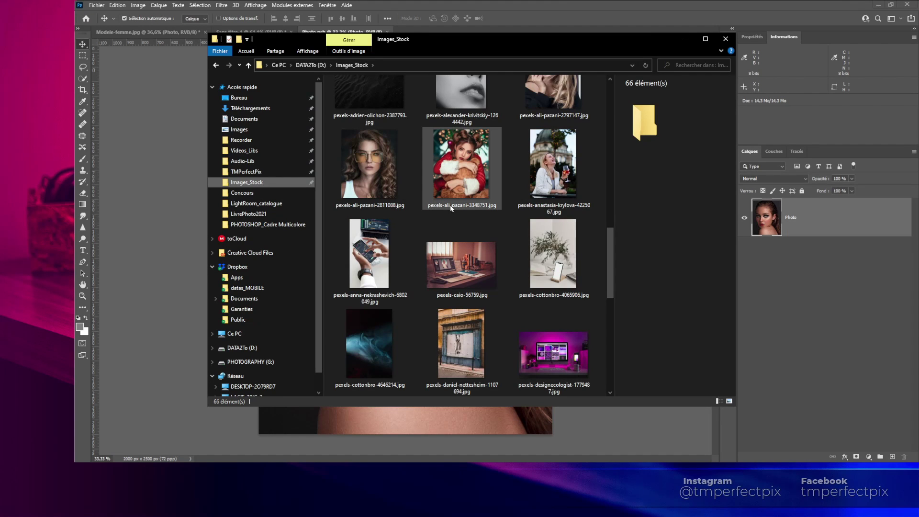
pyautogui.moveTo(455, 170); pyautogui.dragTo(523, 441)
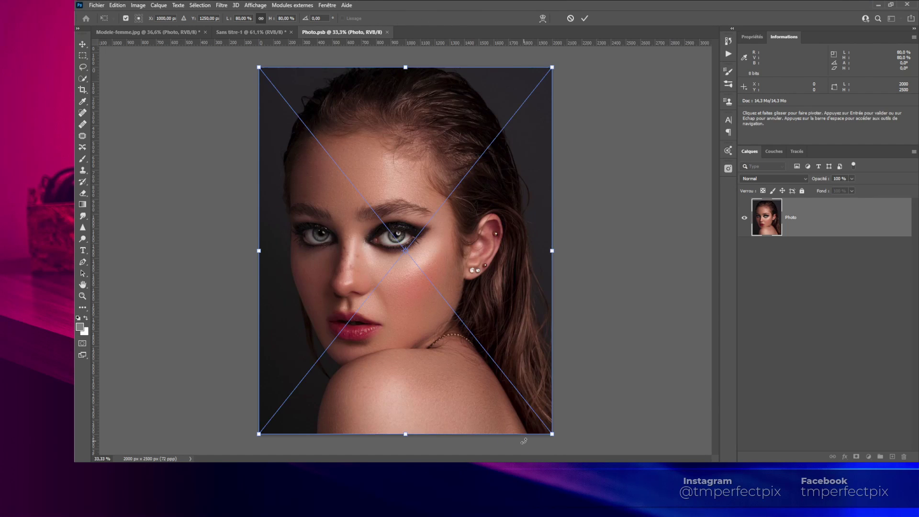
pyautogui.press('Return')
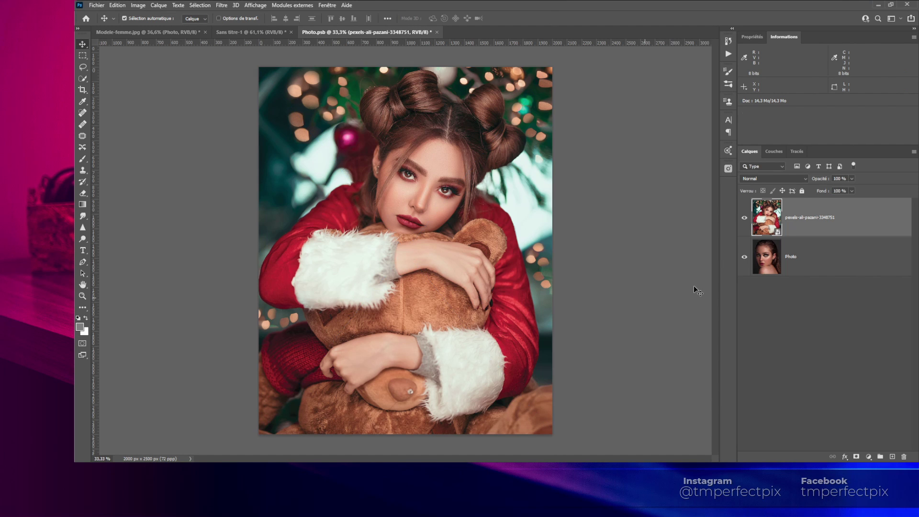
pyautogui.hotkey('ctrl', 's')
pyautogui.click(158, 32)
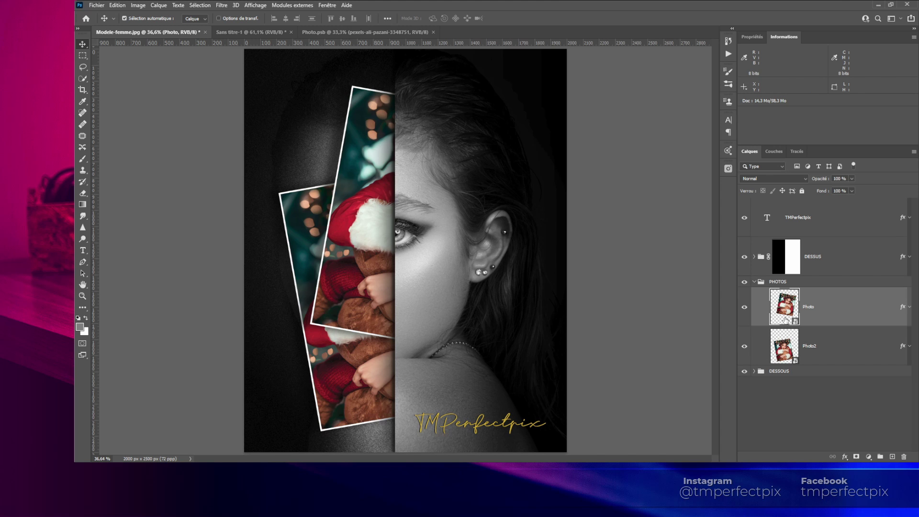
# Collapse the PHOTOS group and open the contents of the Image du Dessus smart object in the DESSUS group.
pyautogui.click(754, 282)
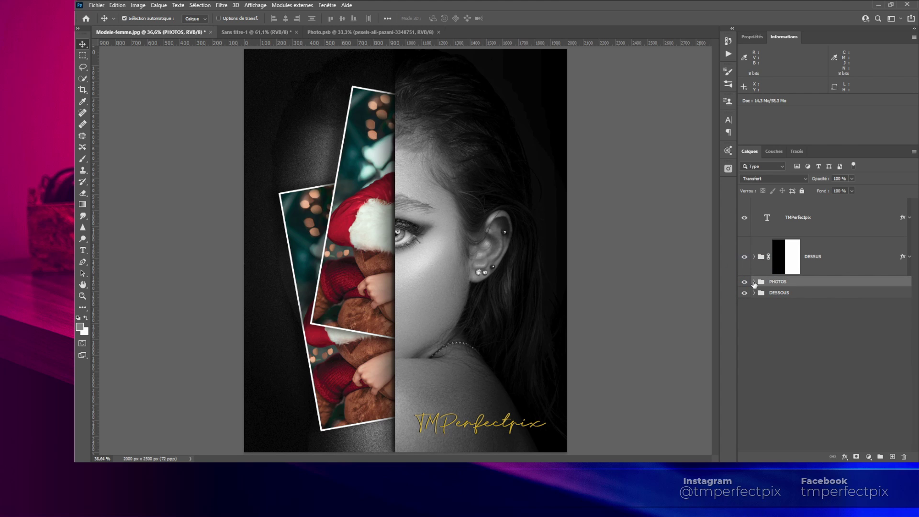
pyautogui.click(753, 283)
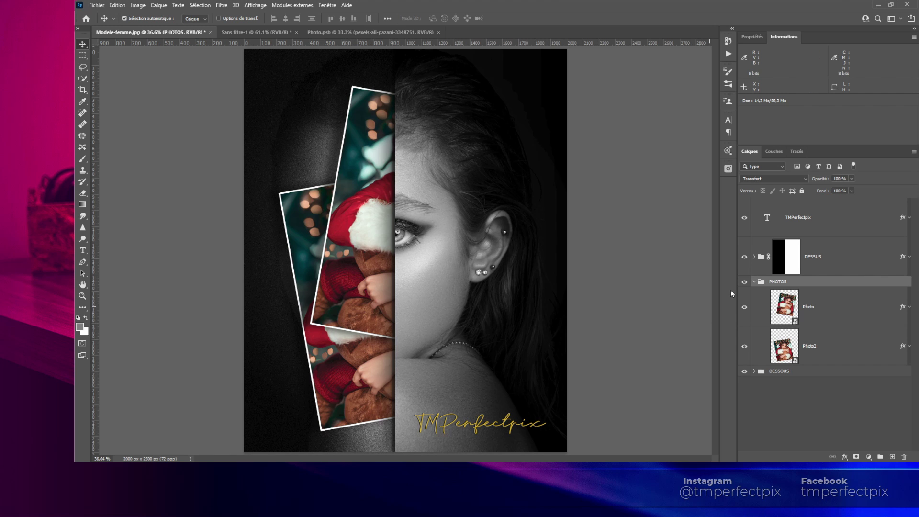
pyautogui.click(755, 281)
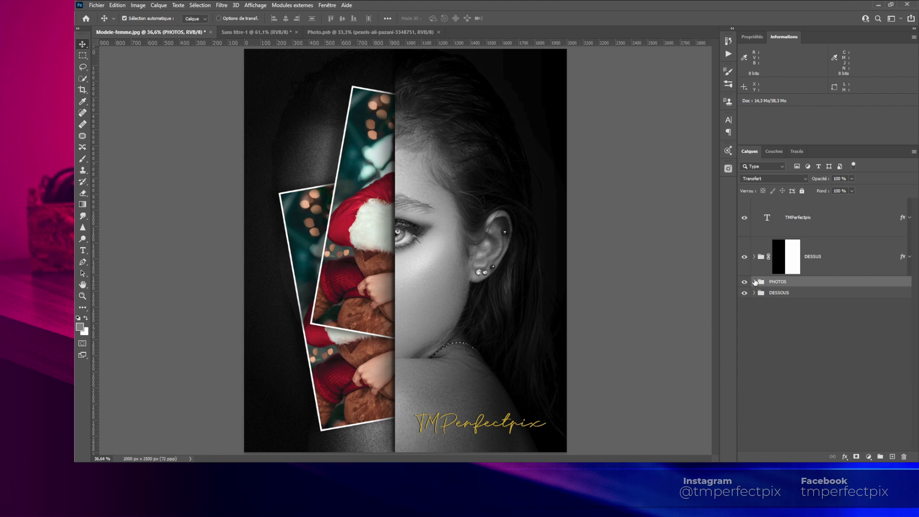
pyautogui.click(833, 259)
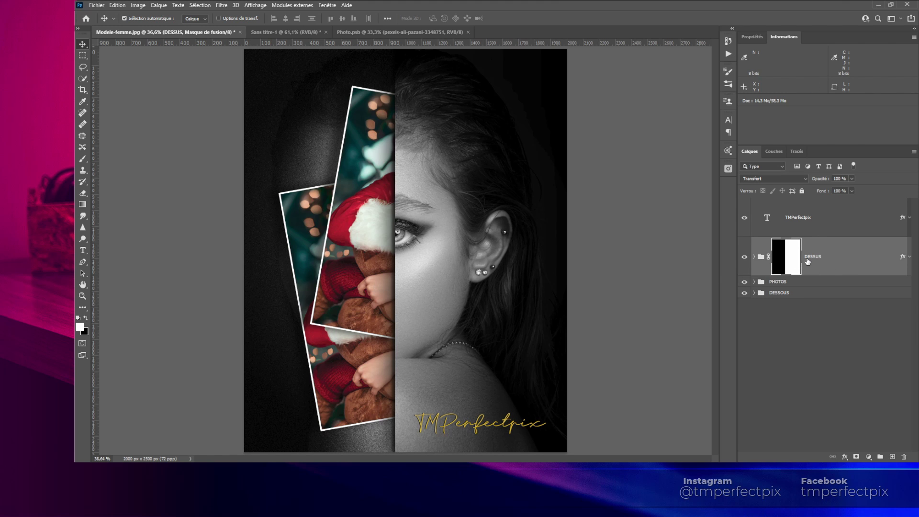
pyautogui.click(754, 257)
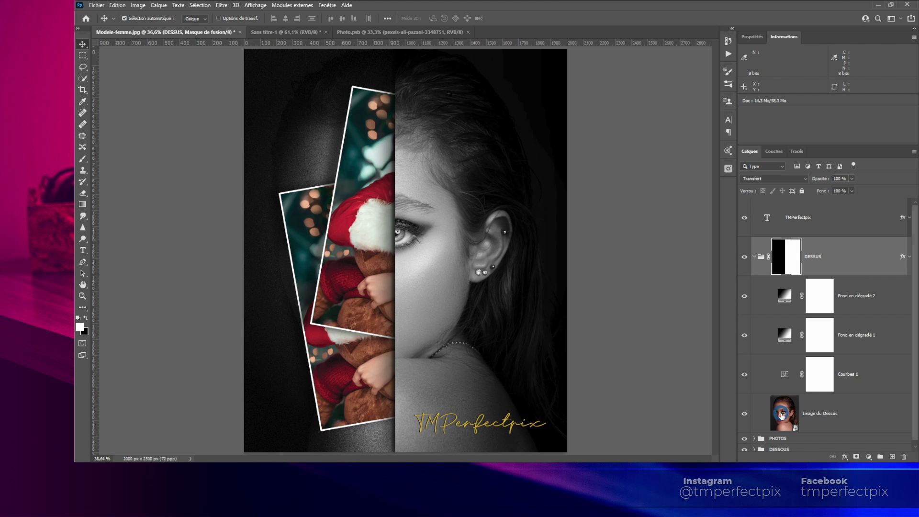
pyautogui.doubleClick(783, 413)
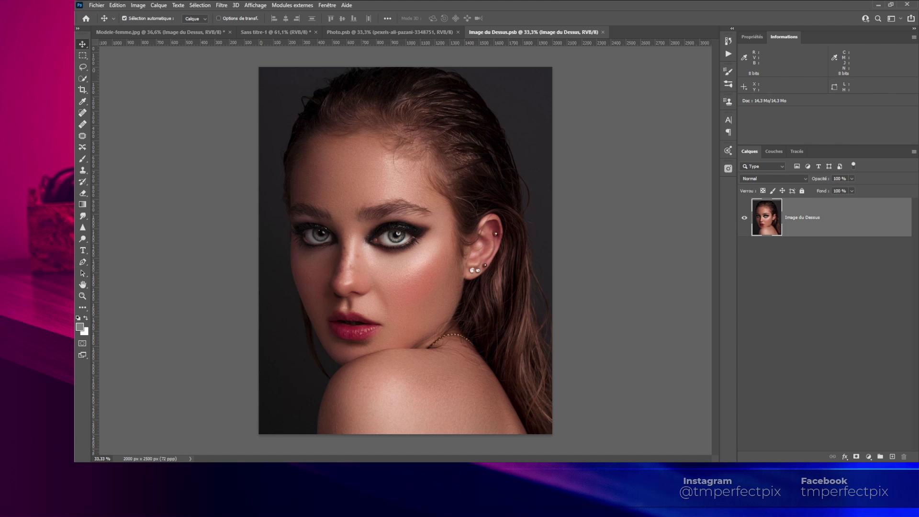
# Place the stock photo 2811088 of the woman with square glasses above Image du Dessus, save it, return to Modele-femme.jpg and collapse DESSUS.
pyautogui.click(179, 461)
pyautogui.moveTo(363, 161); pyautogui.dragTo(193, 436)
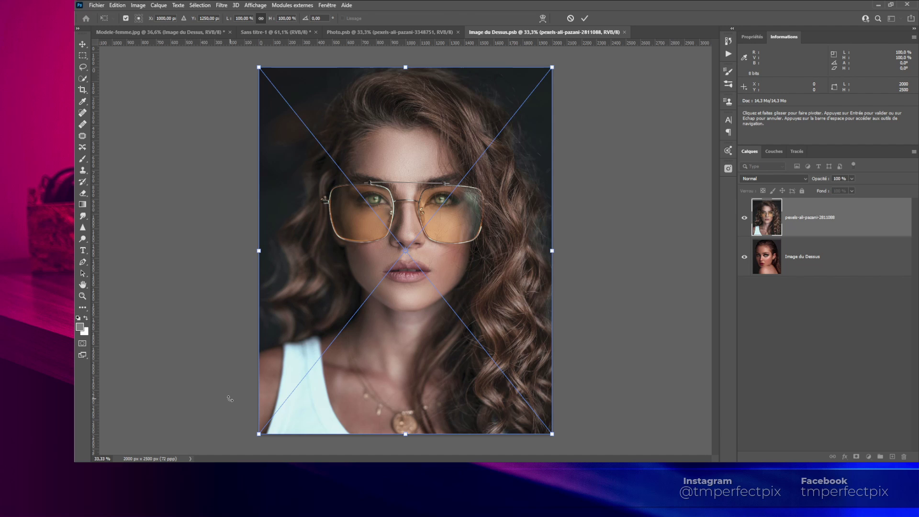
pyautogui.press('Return')
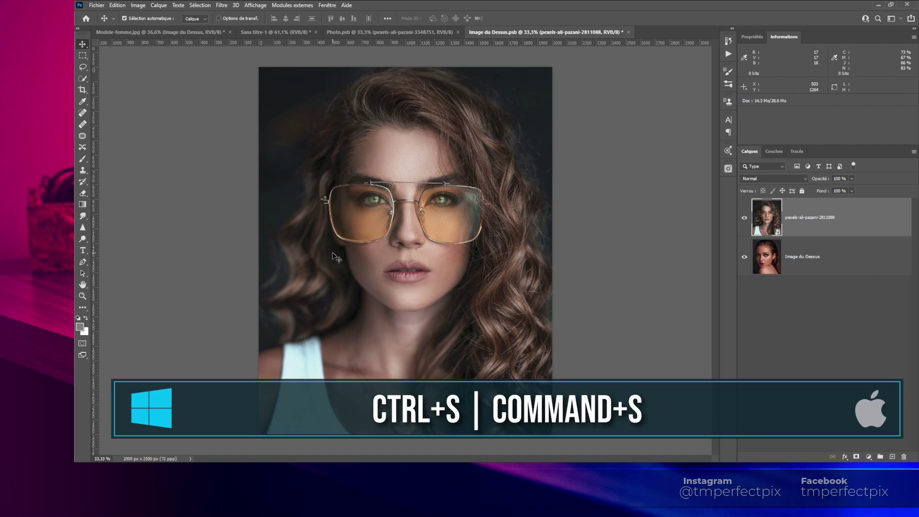
pyautogui.hotkey('ctrl', 's')
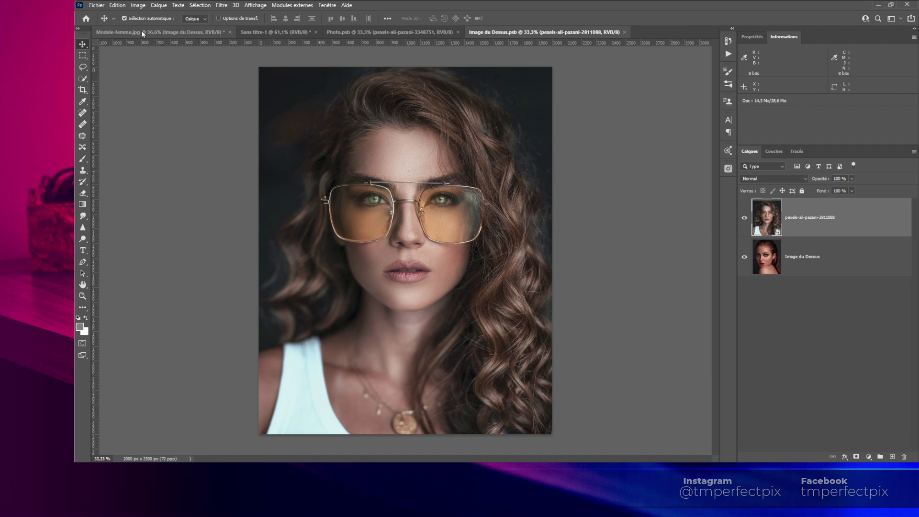
pyautogui.click(142, 32)
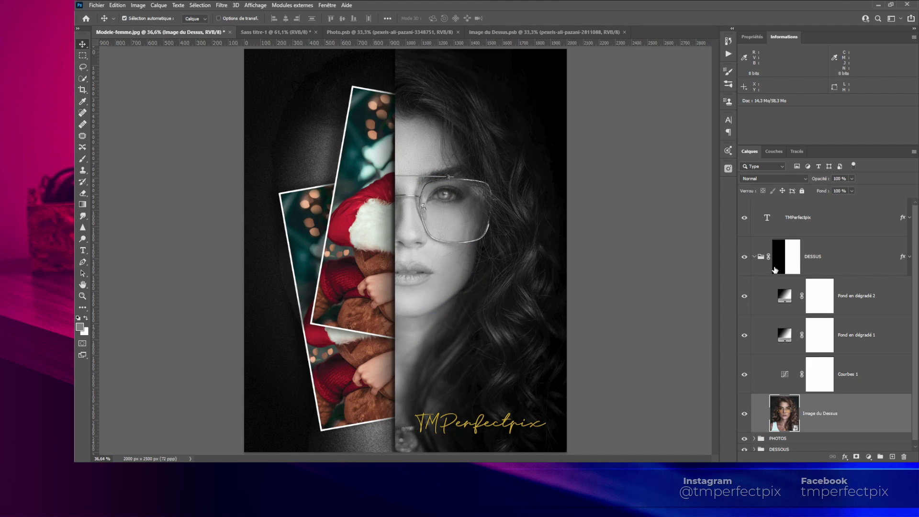
pyautogui.click(754, 257)
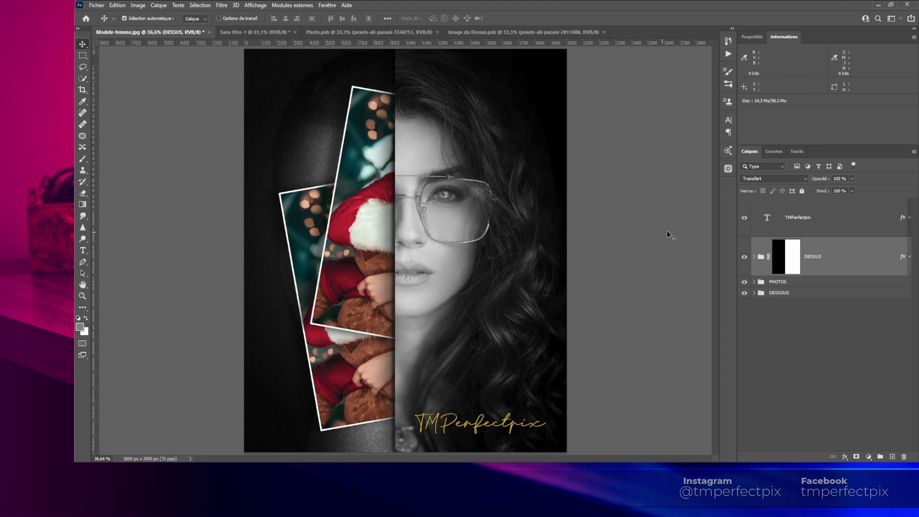
# Hide the DESSUS and PHOTOS groups to examine the layers beneath, then show both groups again.
pyautogui.click(743, 258)
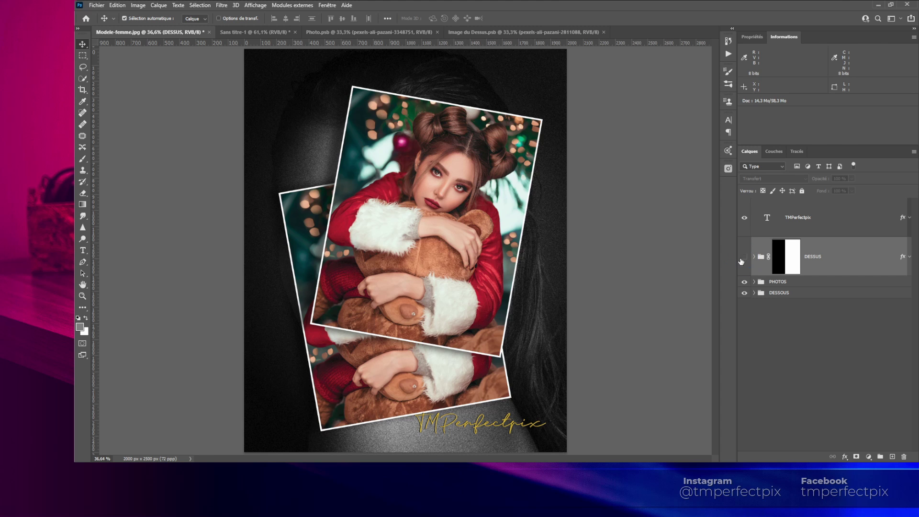
pyautogui.click(744, 282)
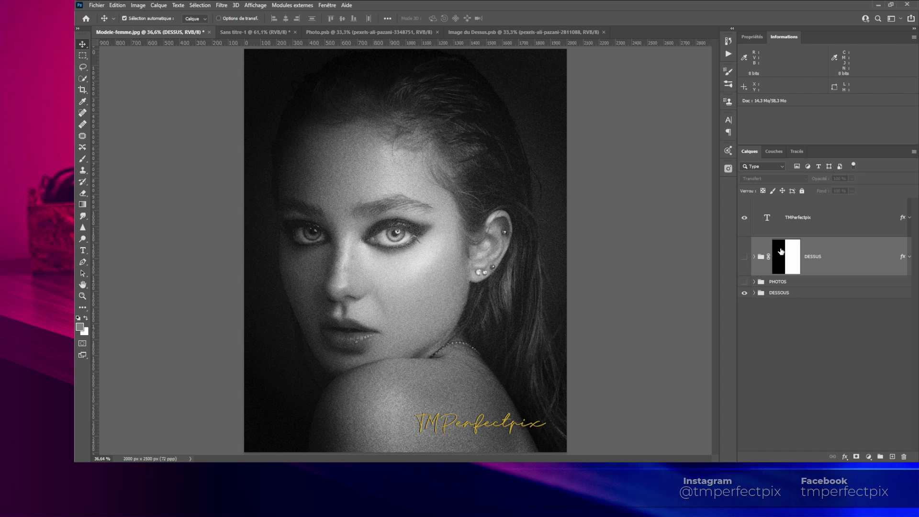
pyautogui.click(744, 256)
pyautogui.click(744, 281)
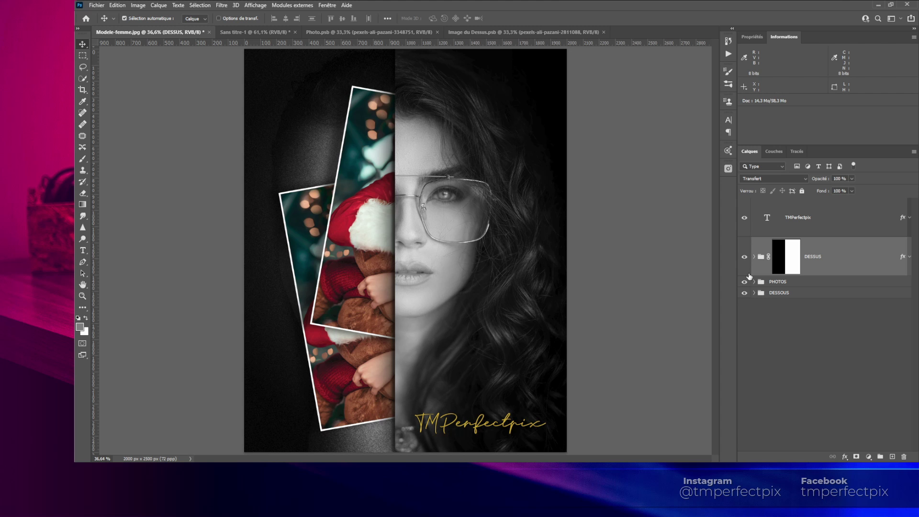
# Restore the original portrait in the Photo smart object by hiding its teddy bear photo layer, then save and close its contents.
pyautogui.click(754, 282)
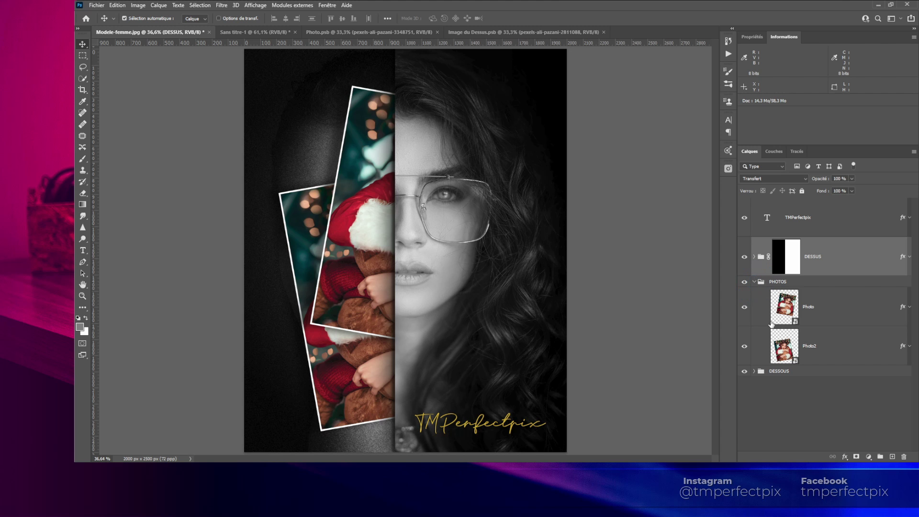
pyautogui.doubleClick(782, 304)
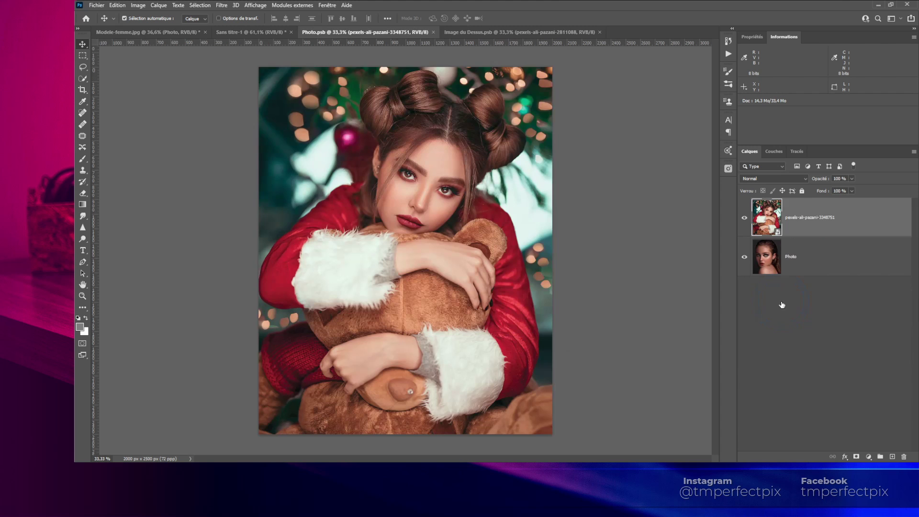
pyautogui.click(744, 219)
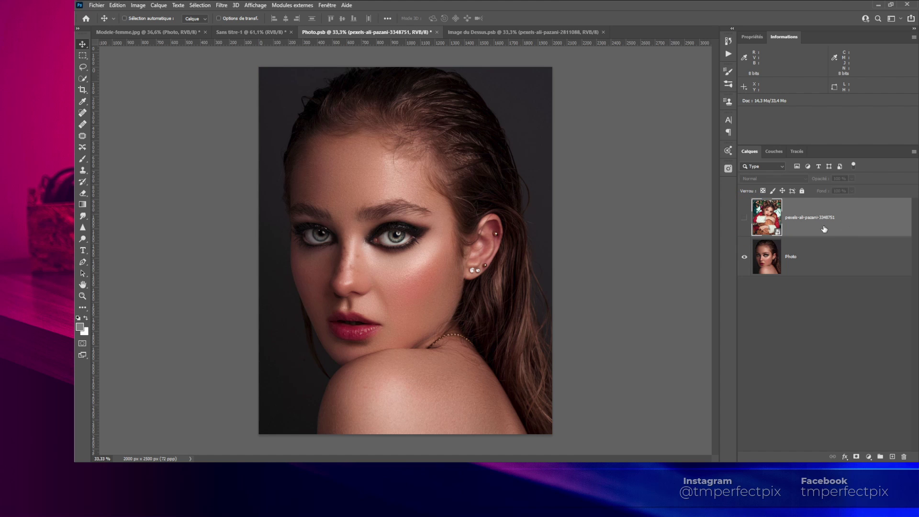
pyautogui.hotkey('ctrl', 's')
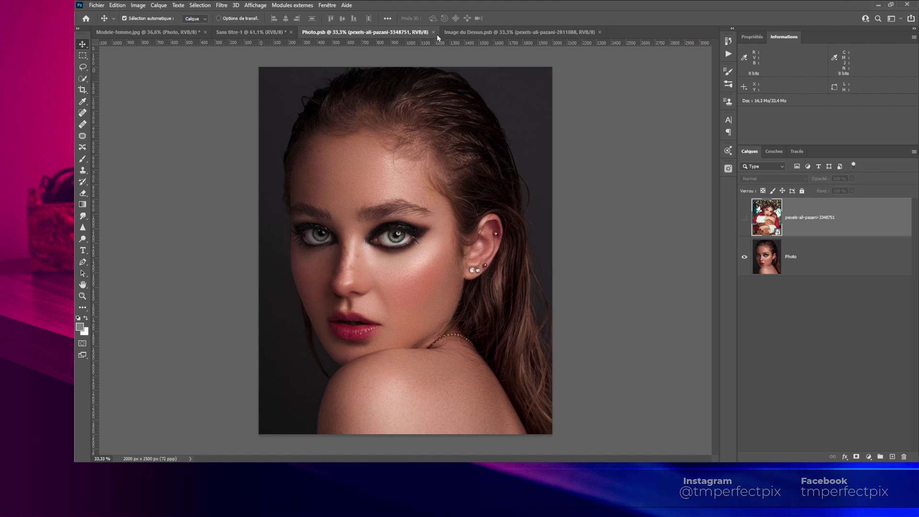
pyautogui.click(433, 32)
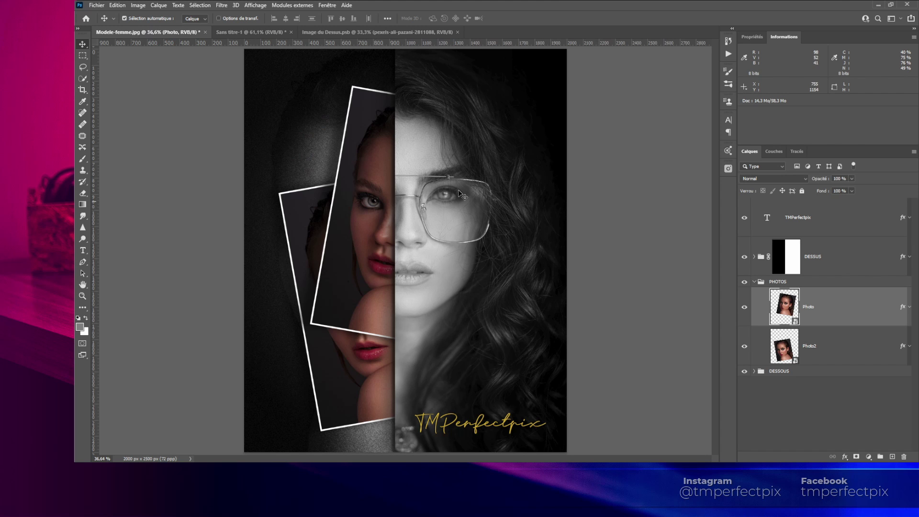
# Delete the glasses photo layer from the Image du Dessus smart object, save its contents and return to Modele-femme.jpg.
pyautogui.click(859, 266)
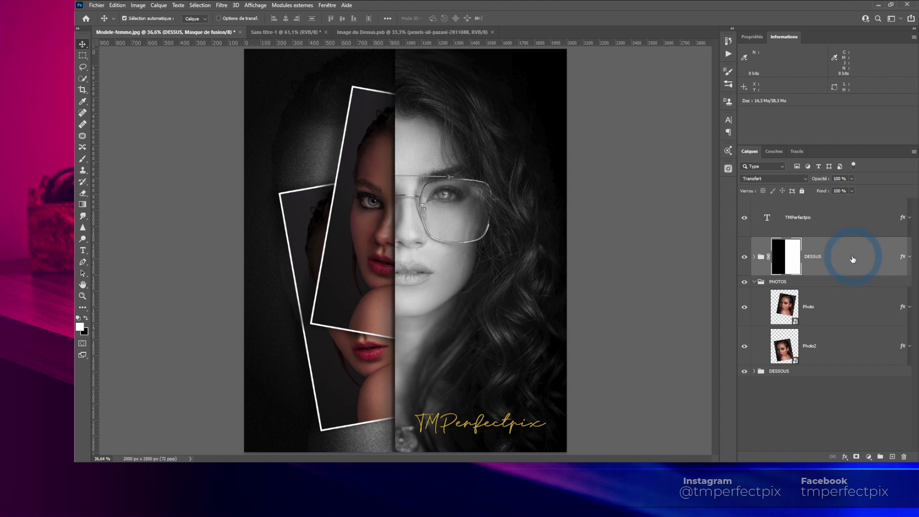
pyautogui.click(754, 257)
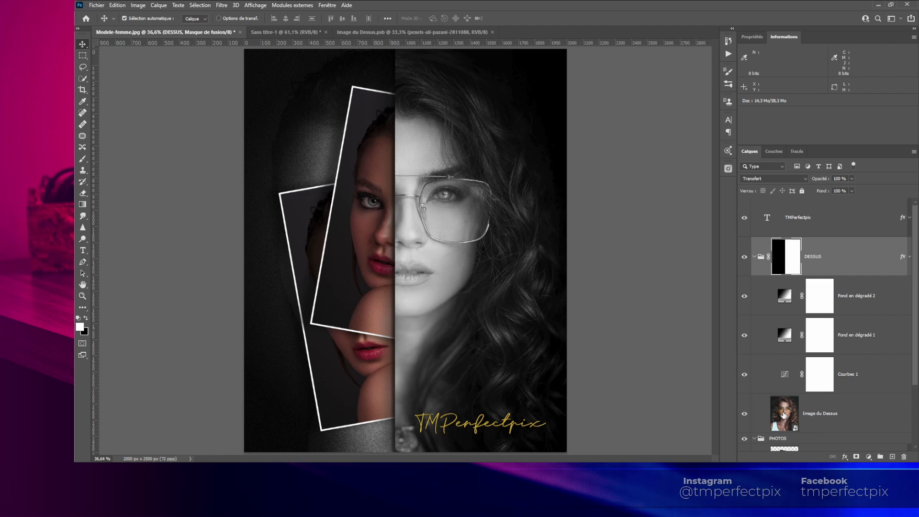
pyautogui.doubleClick(783, 414)
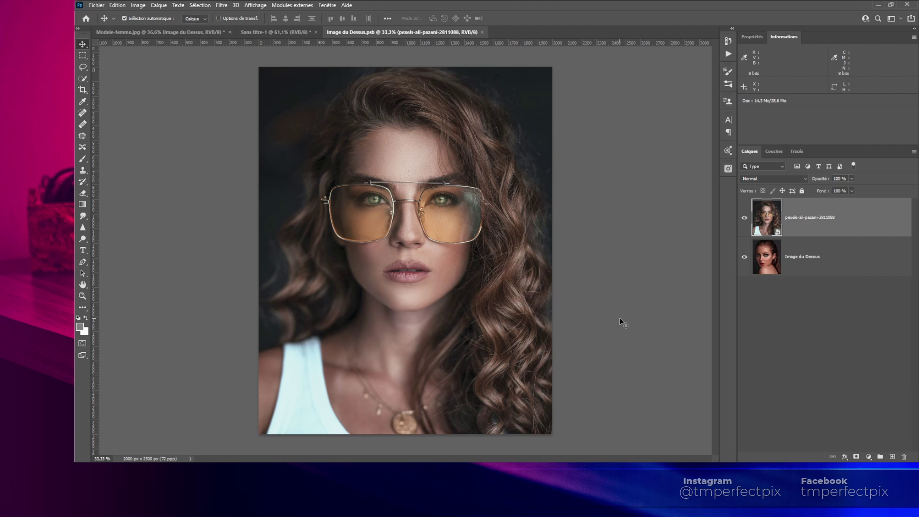
pyautogui.click(743, 218)
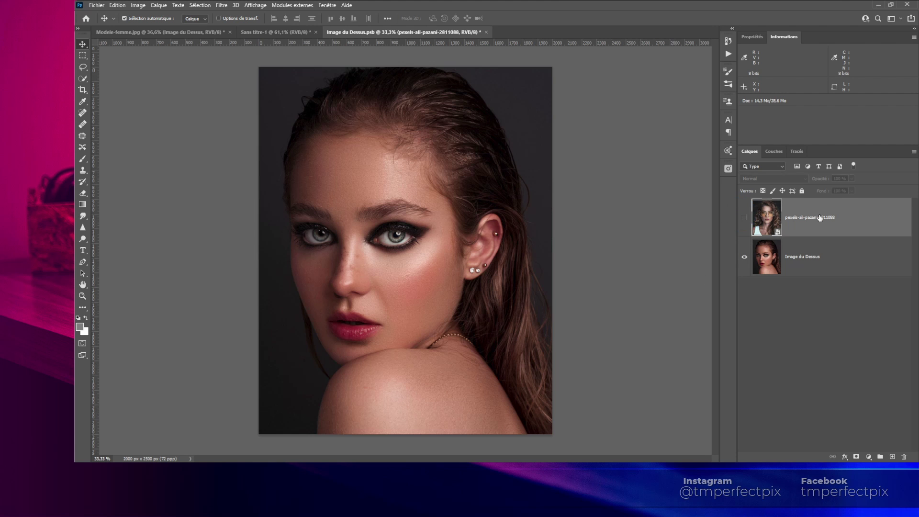
pyautogui.moveTo(847, 214); pyautogui.dragTo(904, 456)
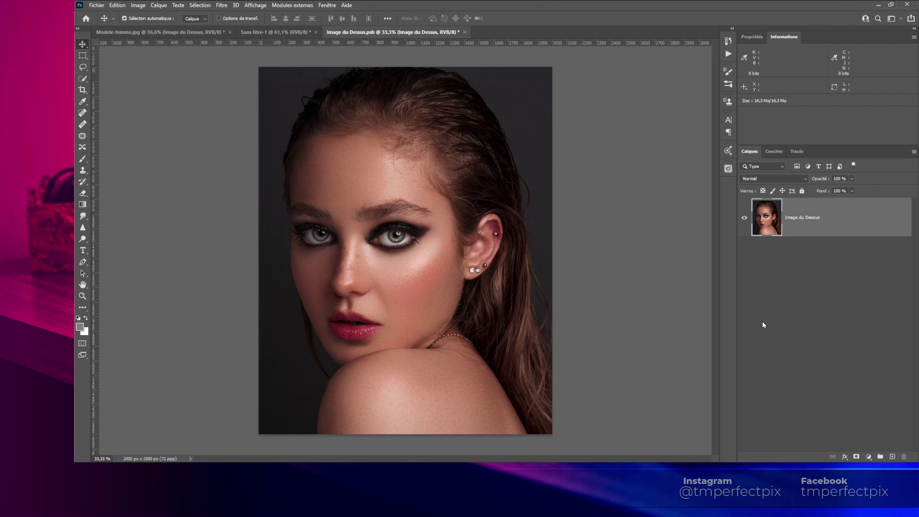
pyautogui.hotkey('ctrl', 's')
pyautogui.click(198, 32)
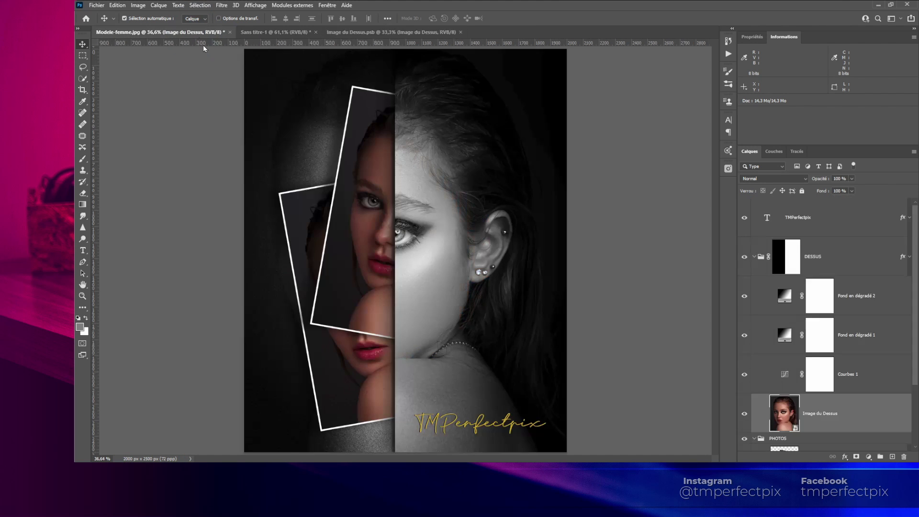